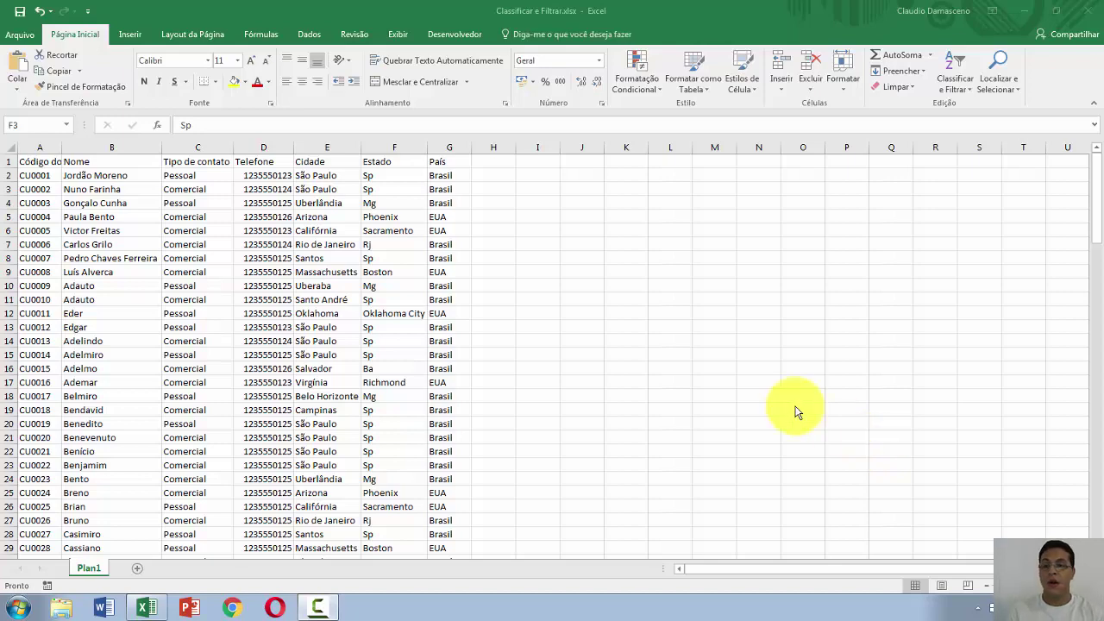
Review the customer table from the header row down to the last record, checking its columns and the client code order
click(190, 302)
click(18, 166)
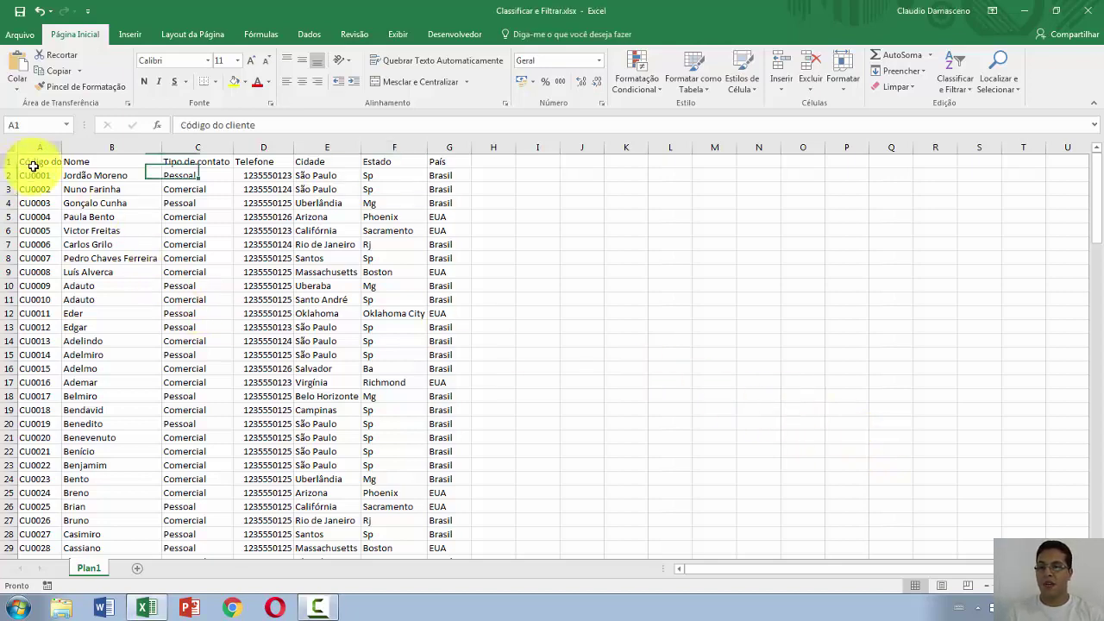
scroll(93, 200, down, 20)
scroll(97, 210, down, 17)
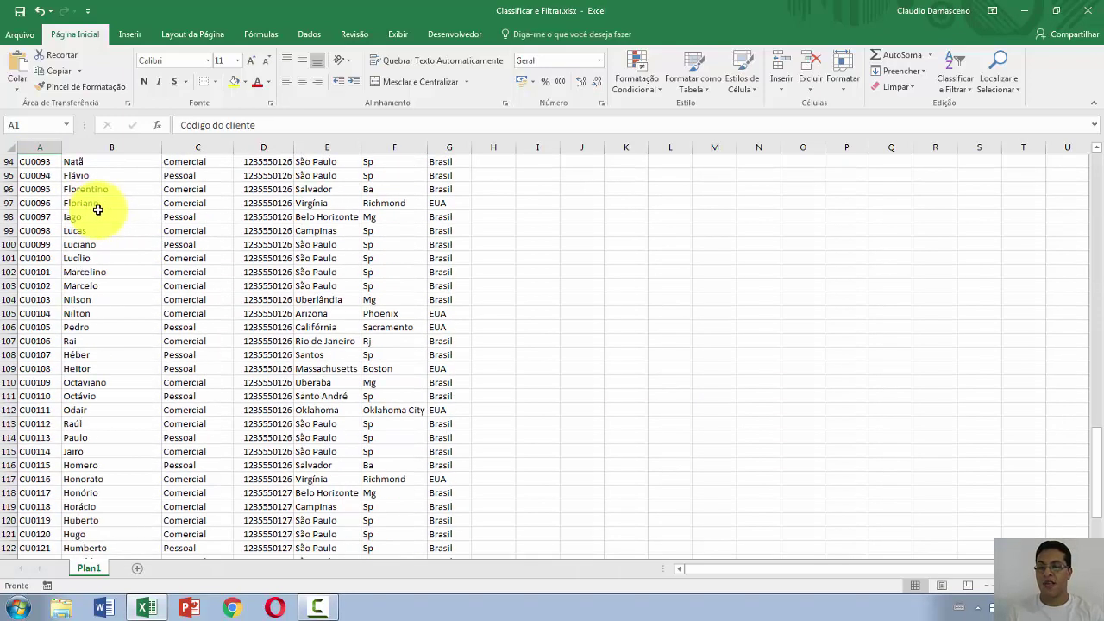
scroll(93, 211, up, 13)
scroll(149, 231, up, 20)
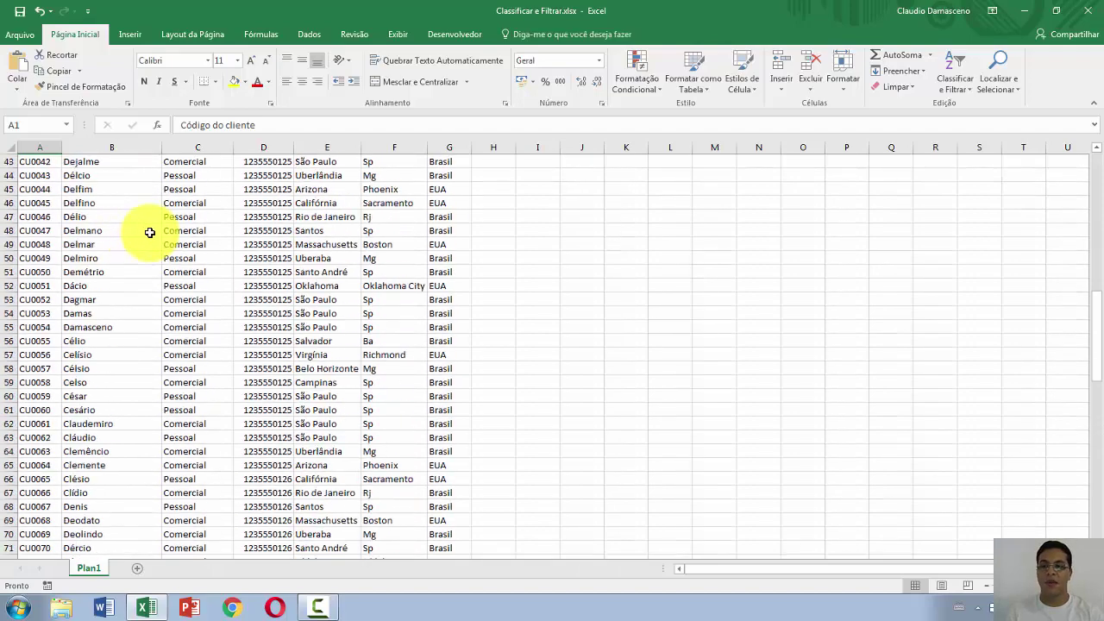
scroll(165, 235, up, 1)
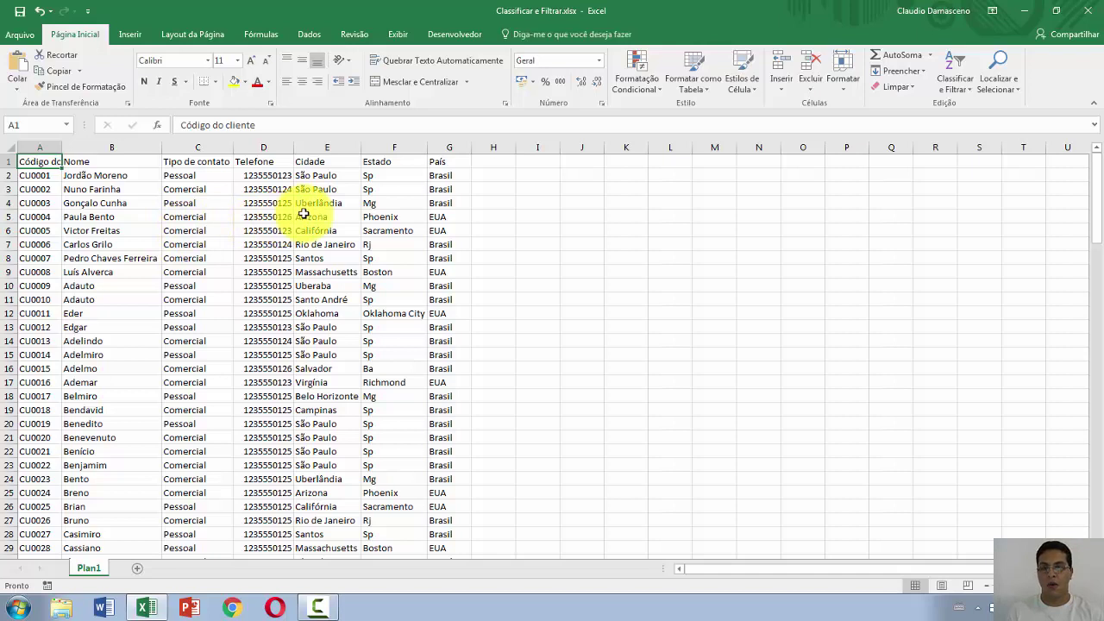
click(145, 177)
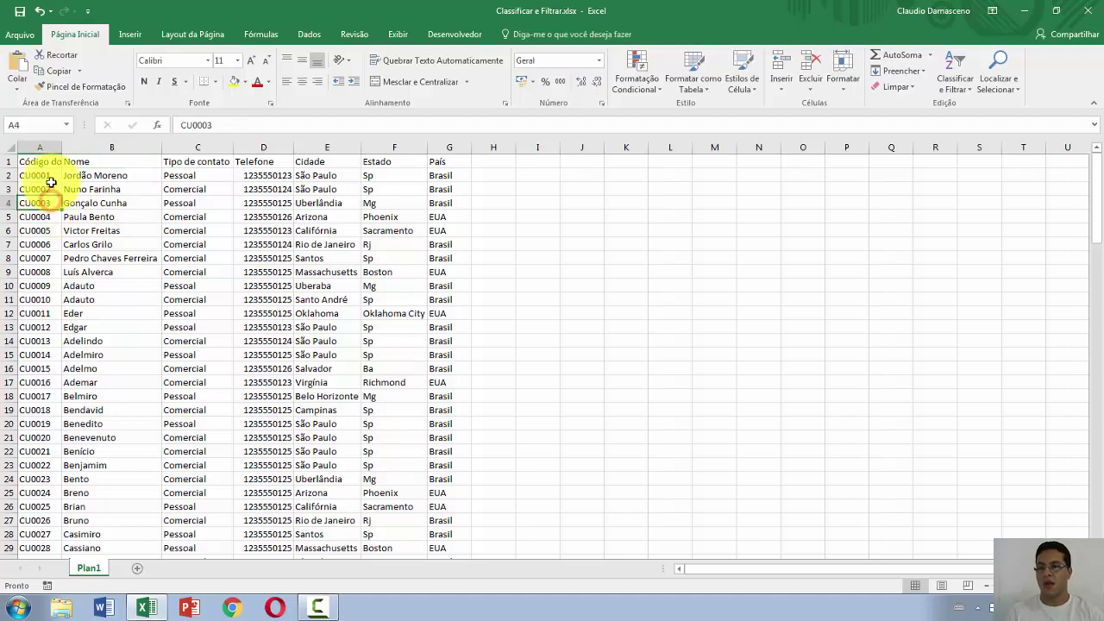
scroll(58, 198, down, 20)
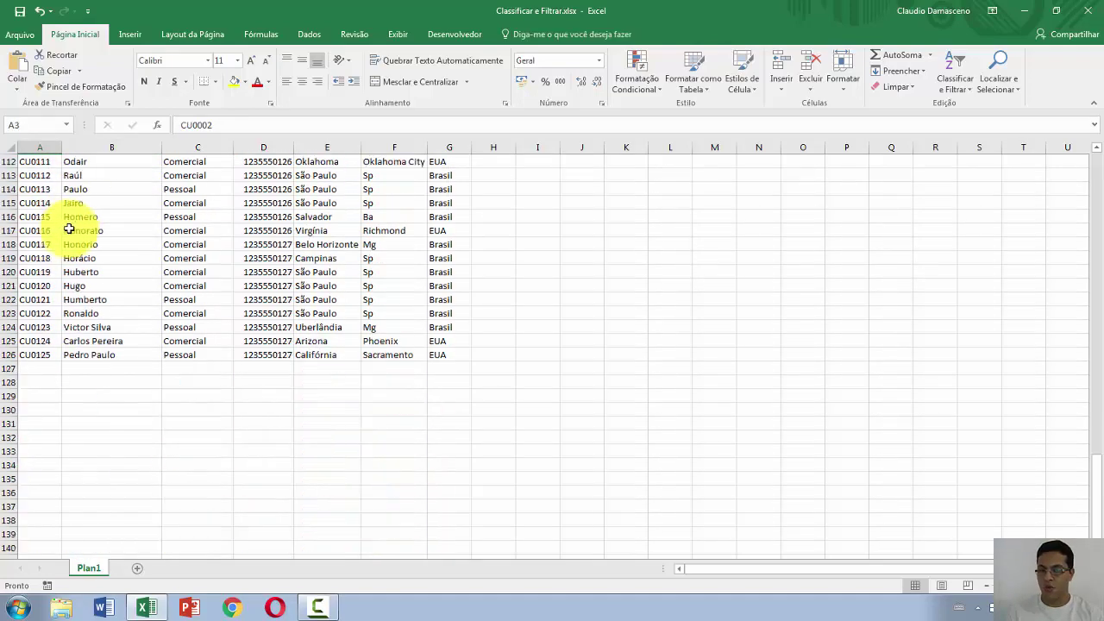
scroll(70, 228, up, 20)
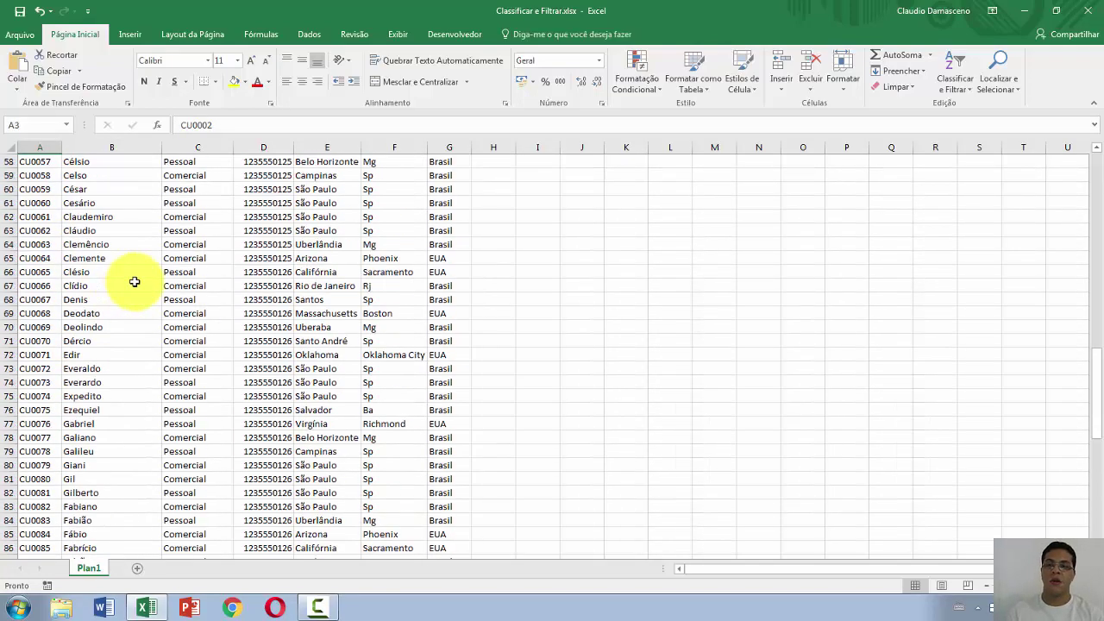
scroll(134, 282, up, 10)
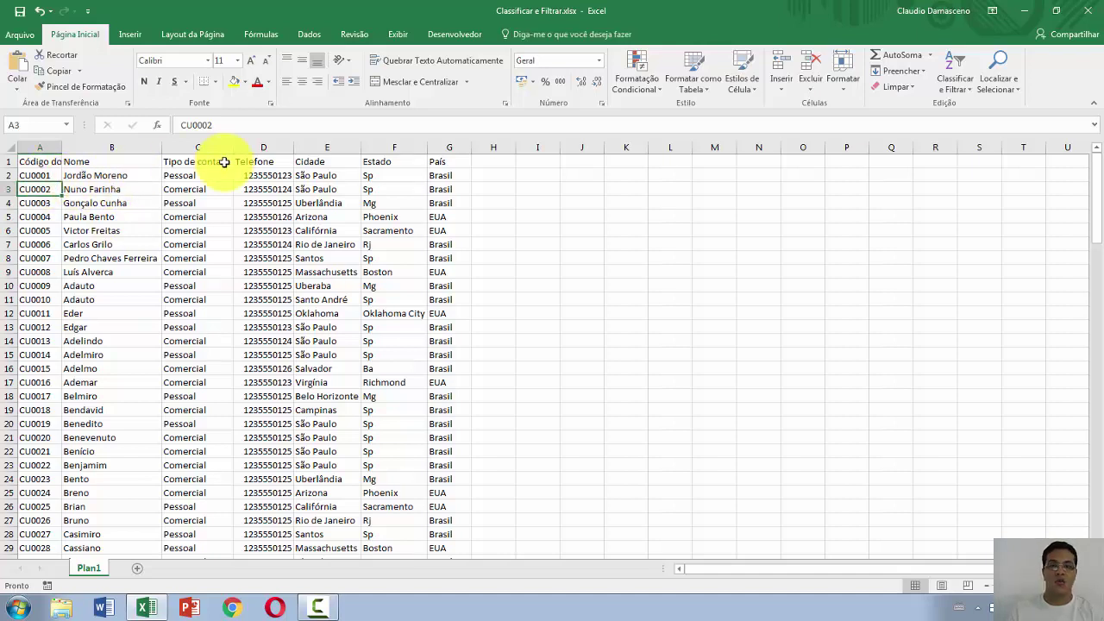
Sort the customer table by Nome from A to Z, and re-sort the same column from Z to A
click(140, 175)
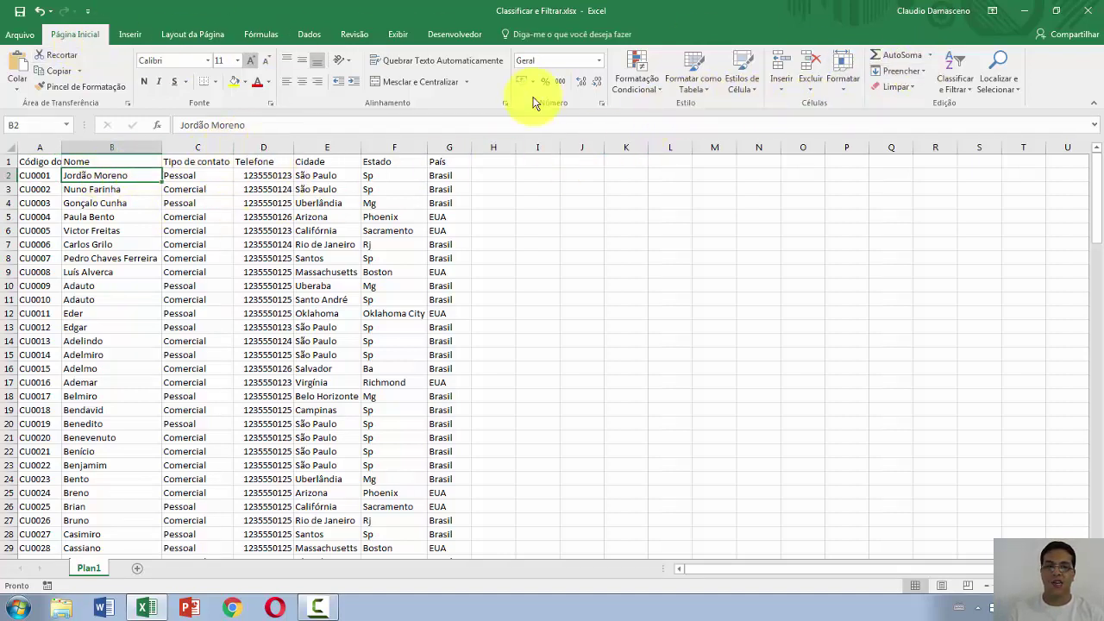
click(960, 84)
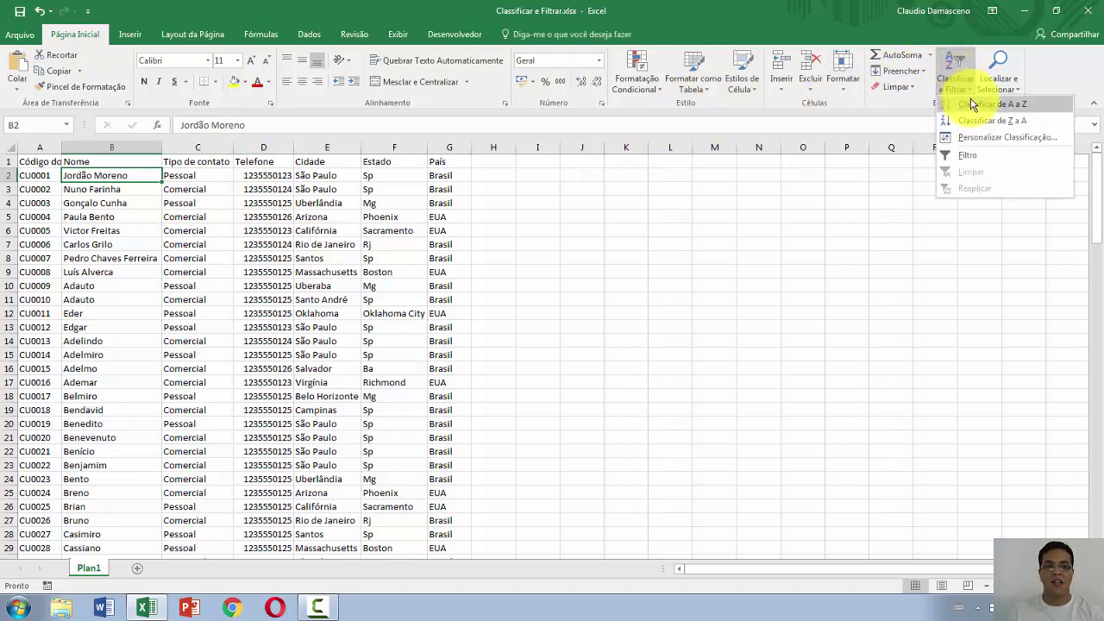
click(972, 103)
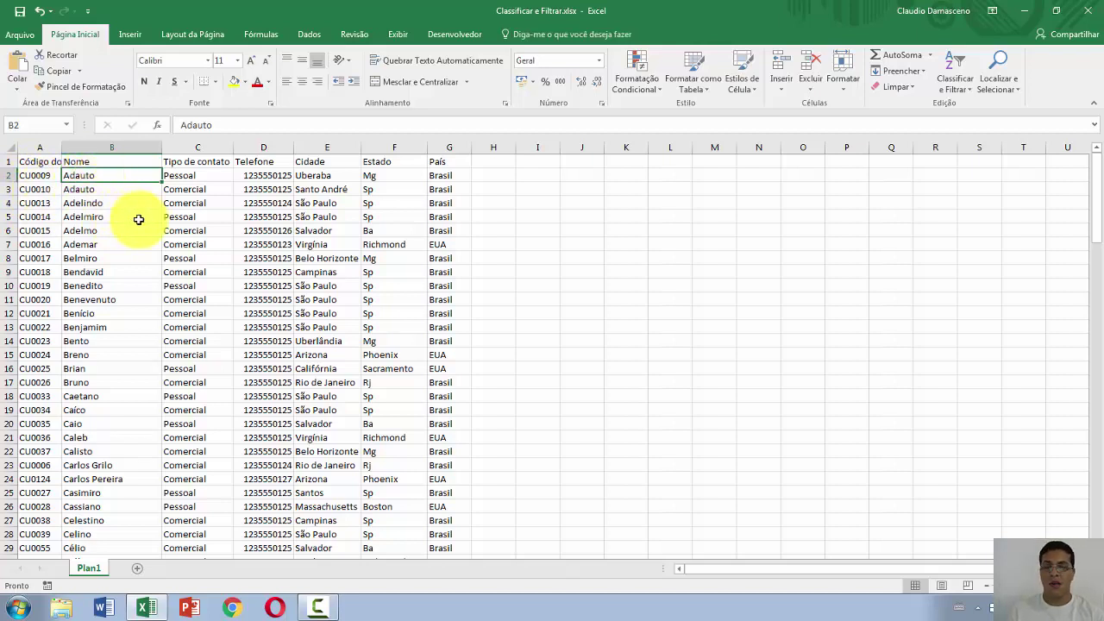
click(962, 92)
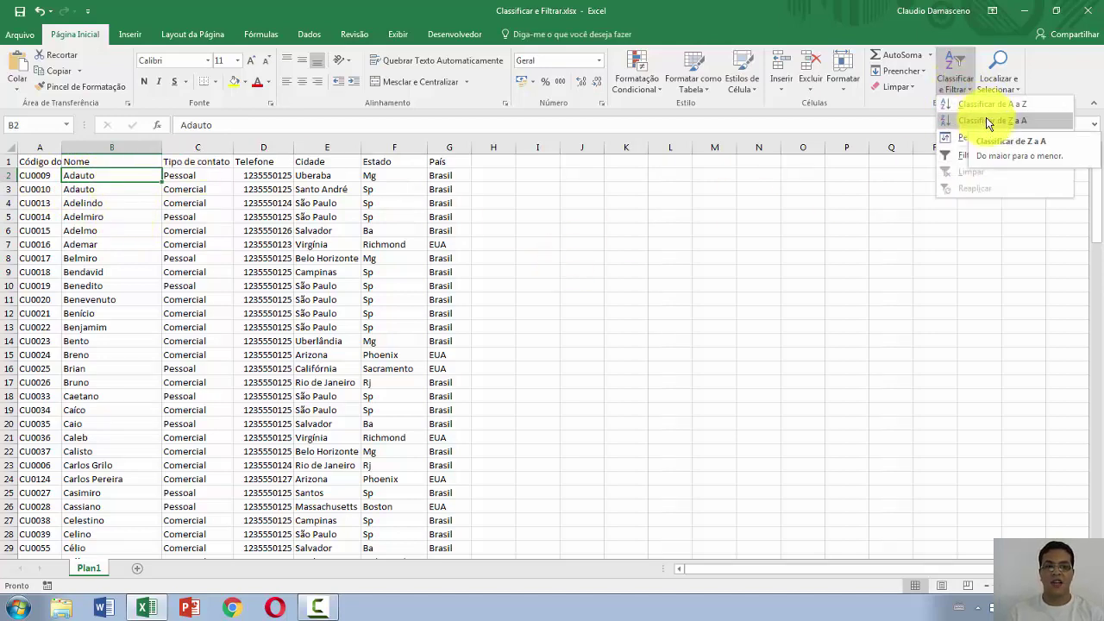
click(985, 119)
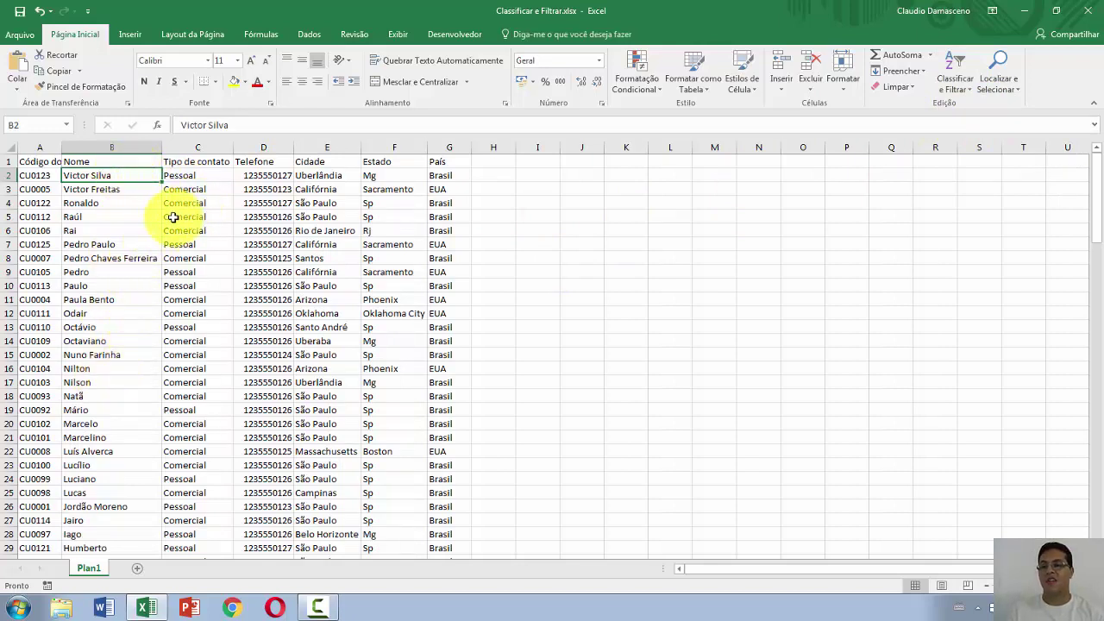
Sort the customer table by Cidade from A to Z and look through the reordered rows
click(327, 177)
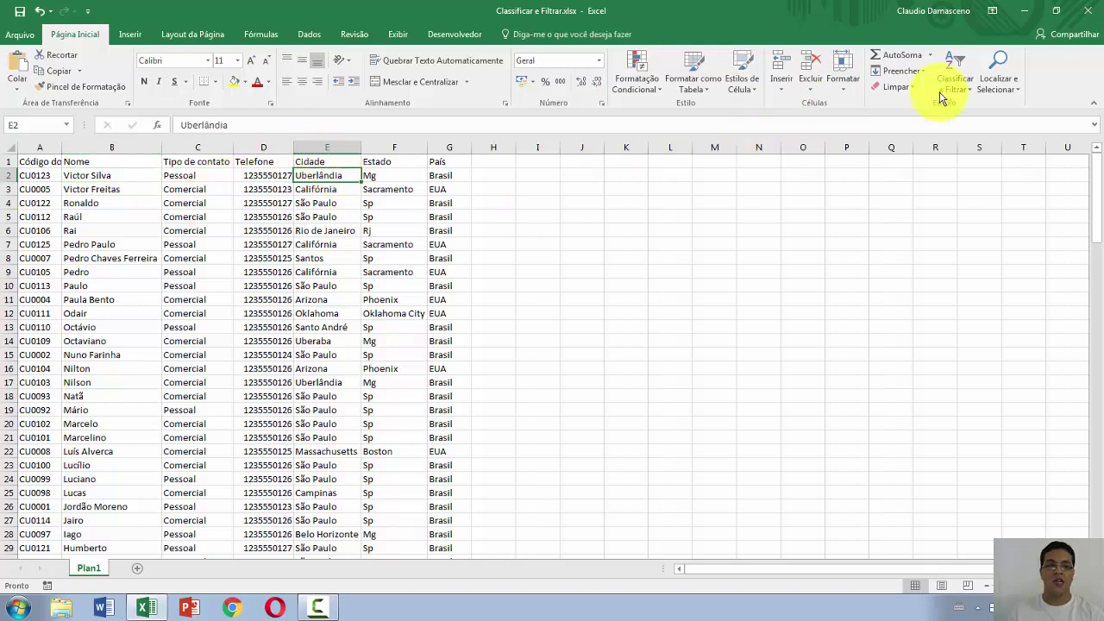
click(965, 91)
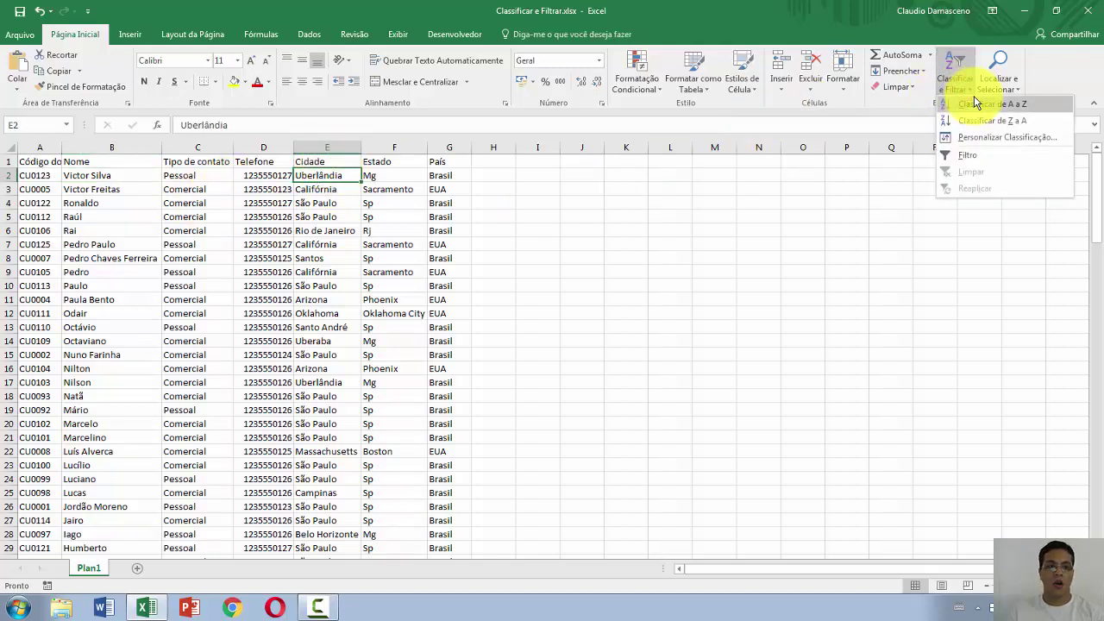
click(983, 104)
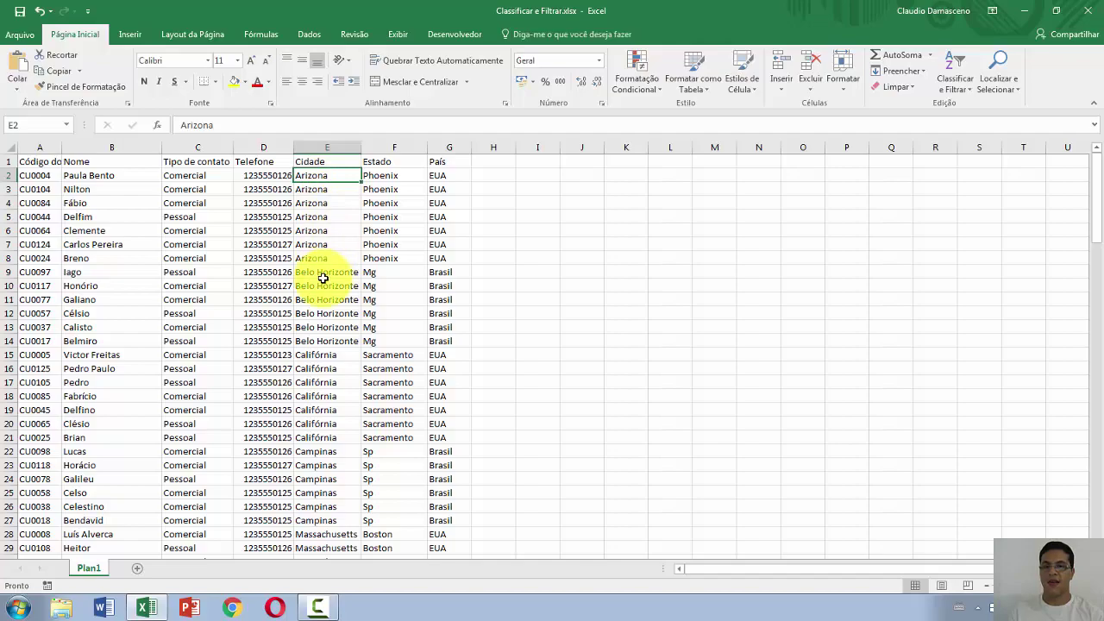
scroll(322, 278, down, 4)
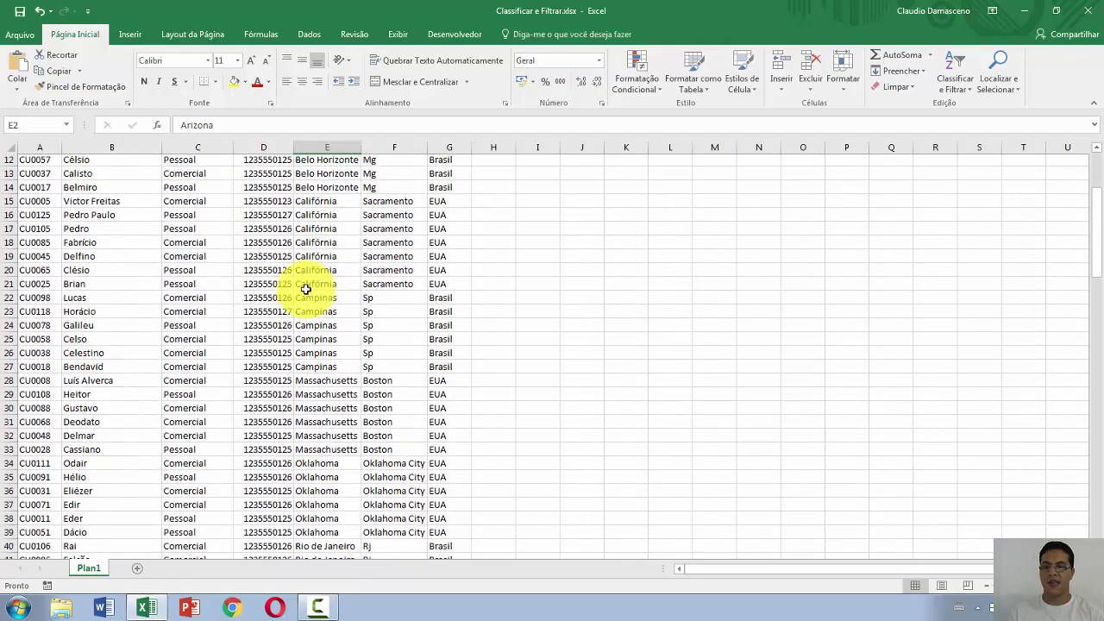
scroll(306, 289, down, 8)
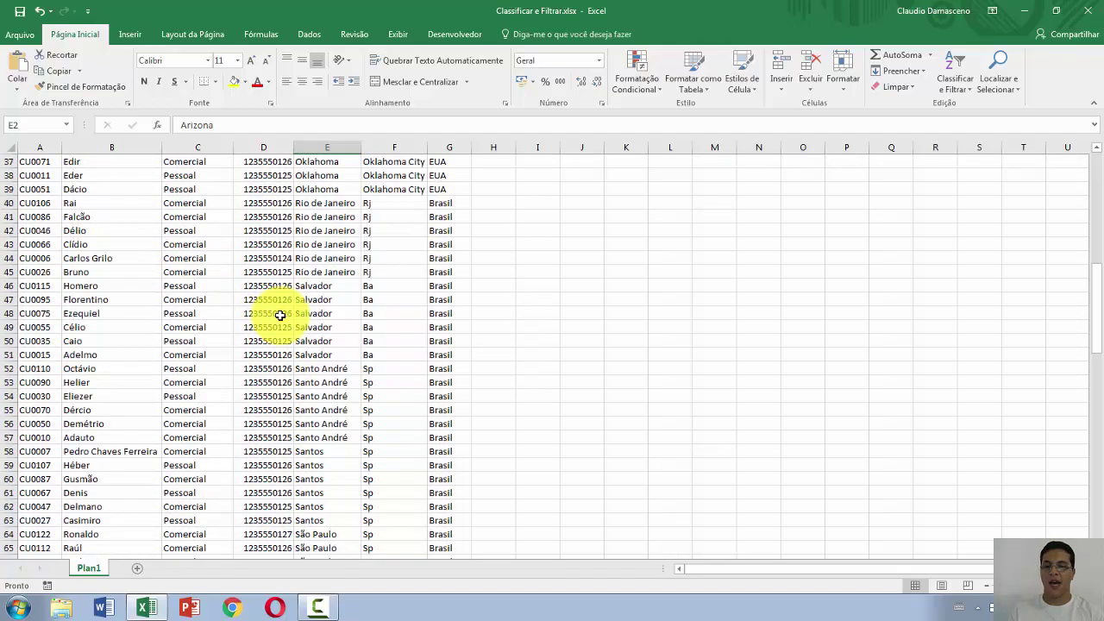
scroll(280, 316, up, 12)
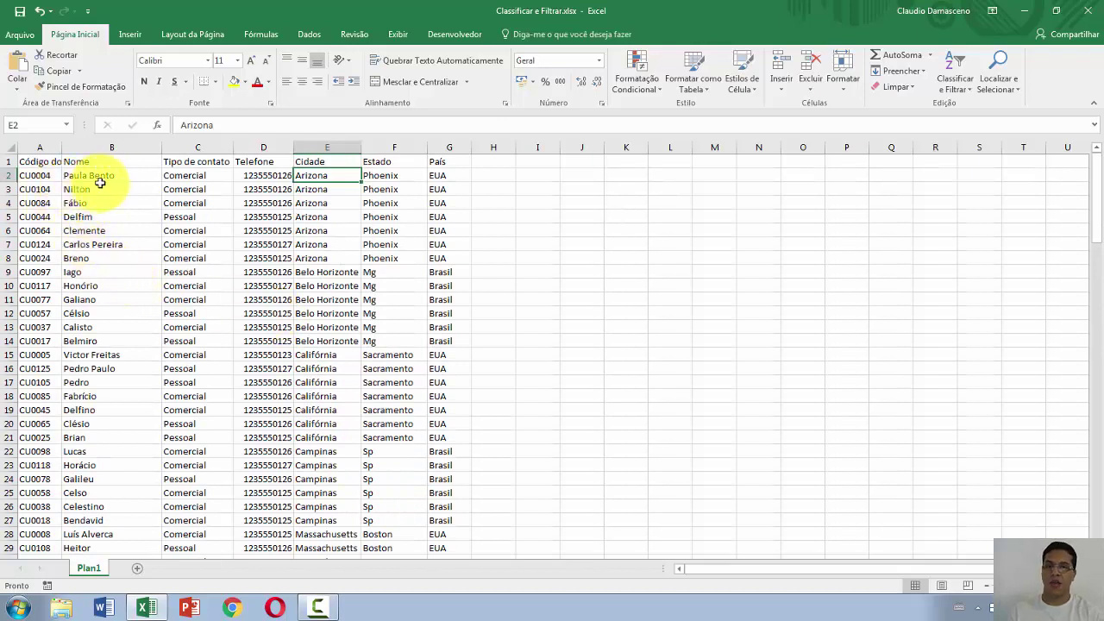
Sort the customer table by Código do cliente from A to Z
click(44, 174)
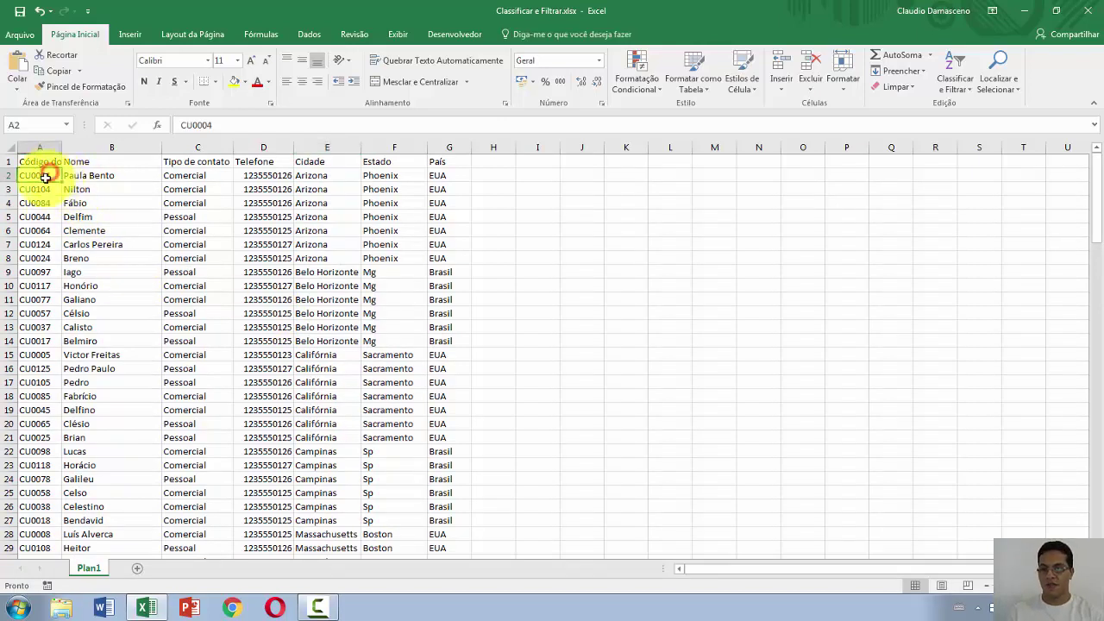
click(952, 77)
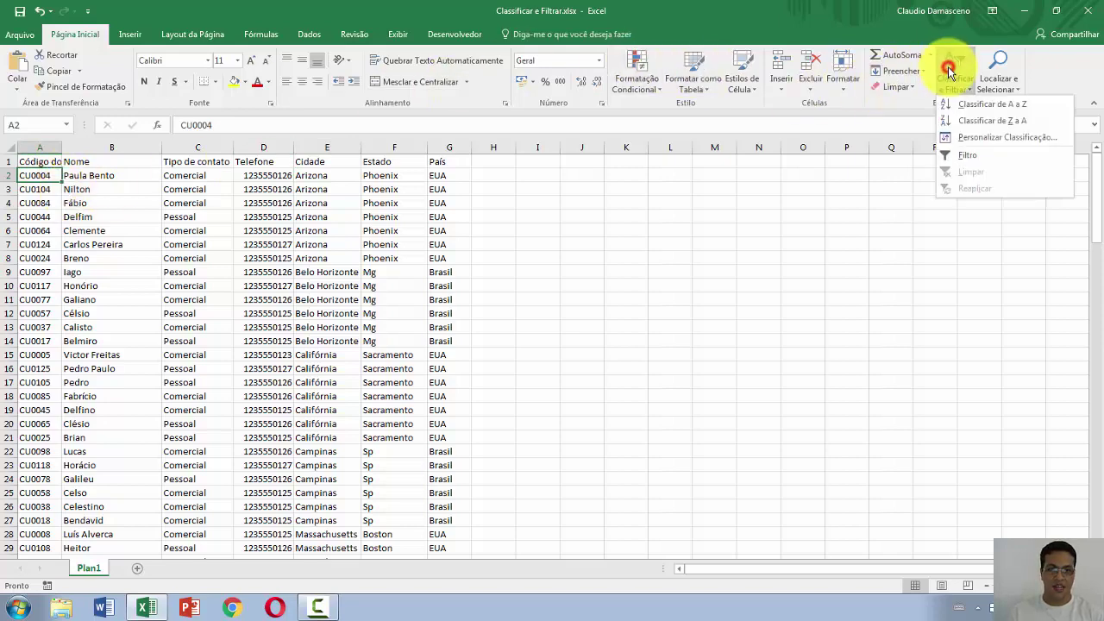
click(991, 104)
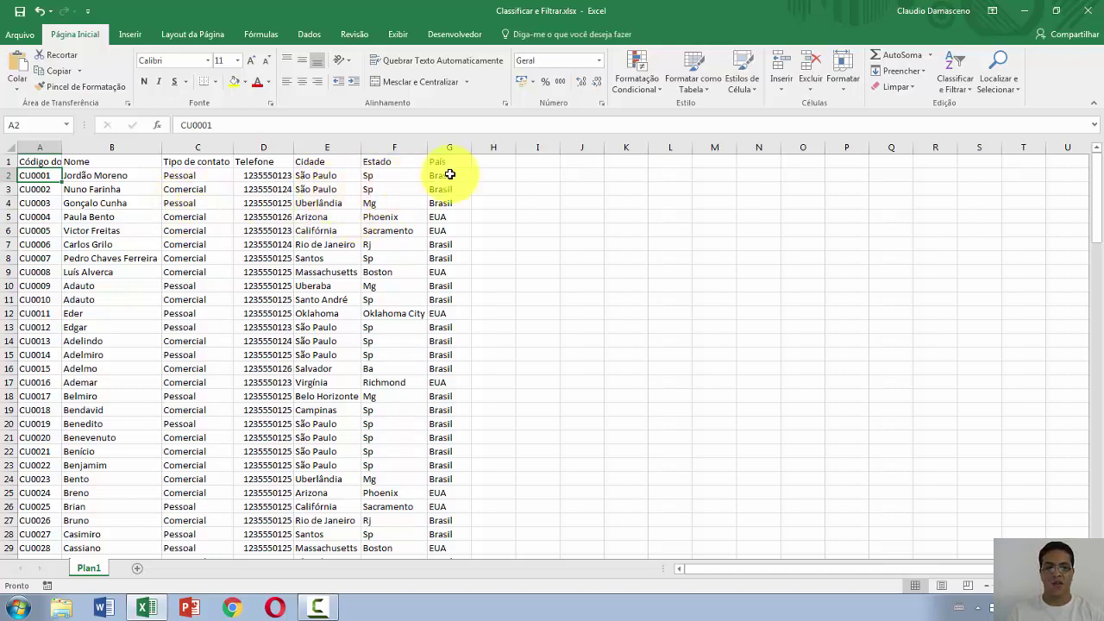
Start a custom sort of the table with data headers enabled and País as the first sort column
click(949, 79)
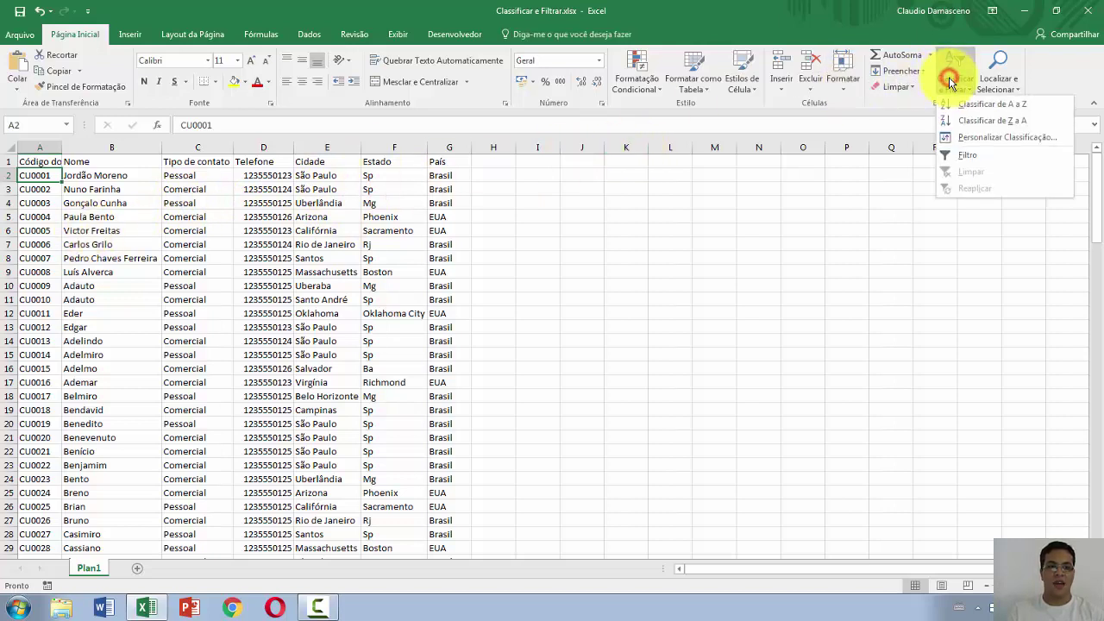
click(980, 140)
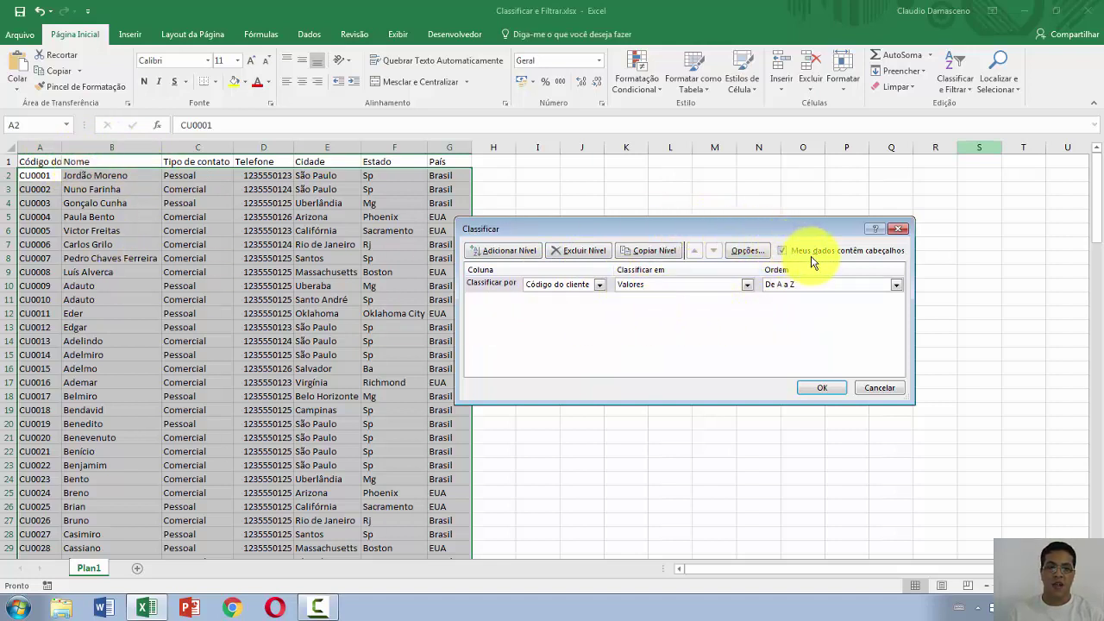
click(783, 250)
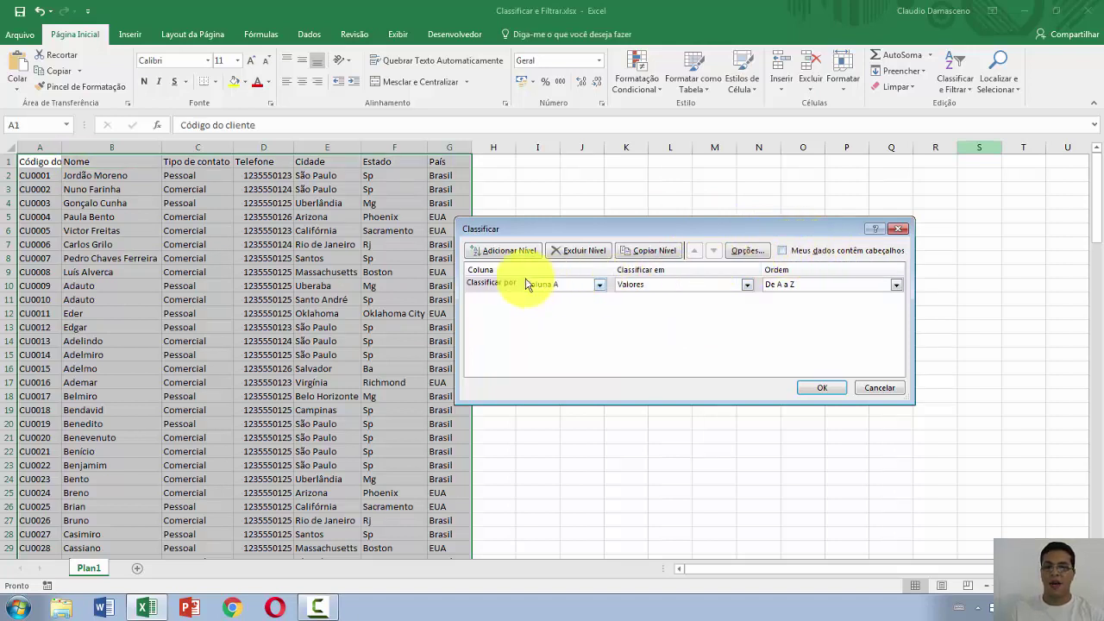
click(783, 250)
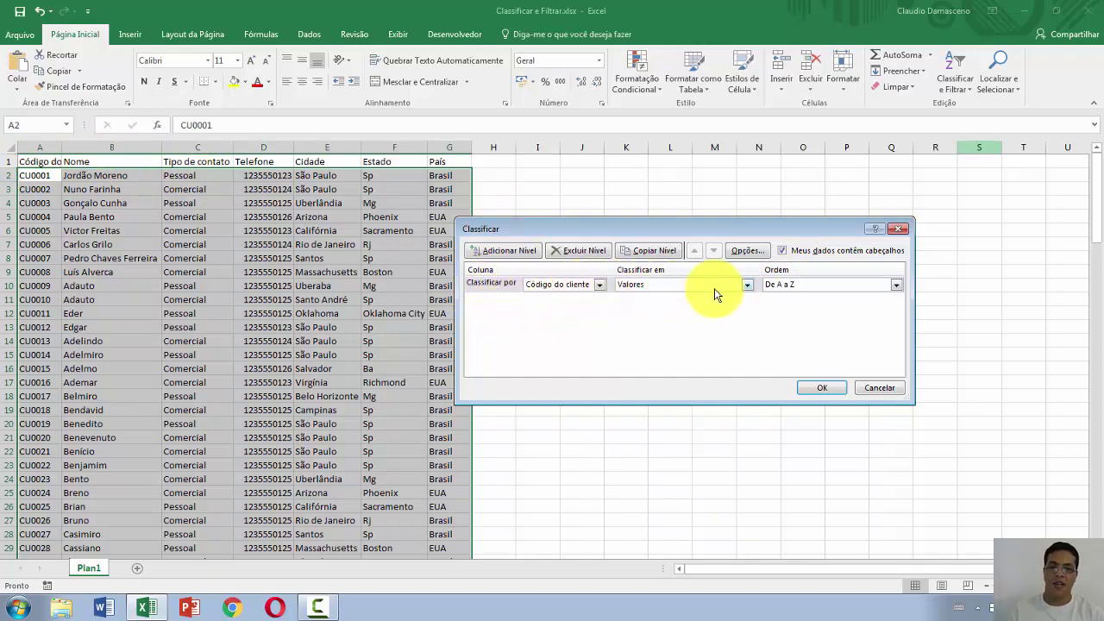
click(597, 285)
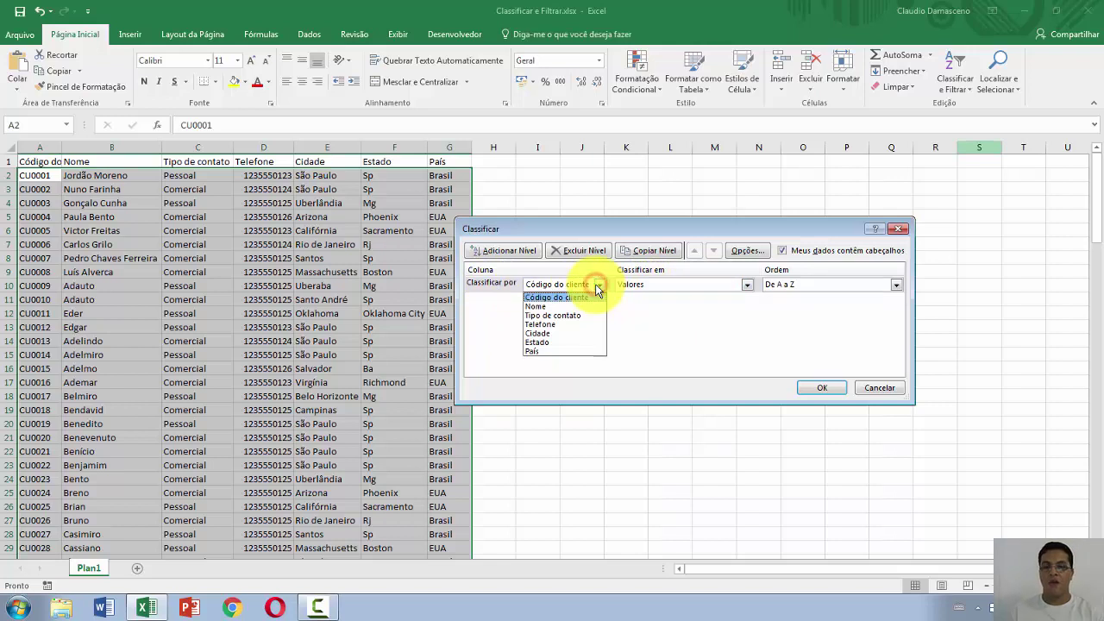
click(557, 351)
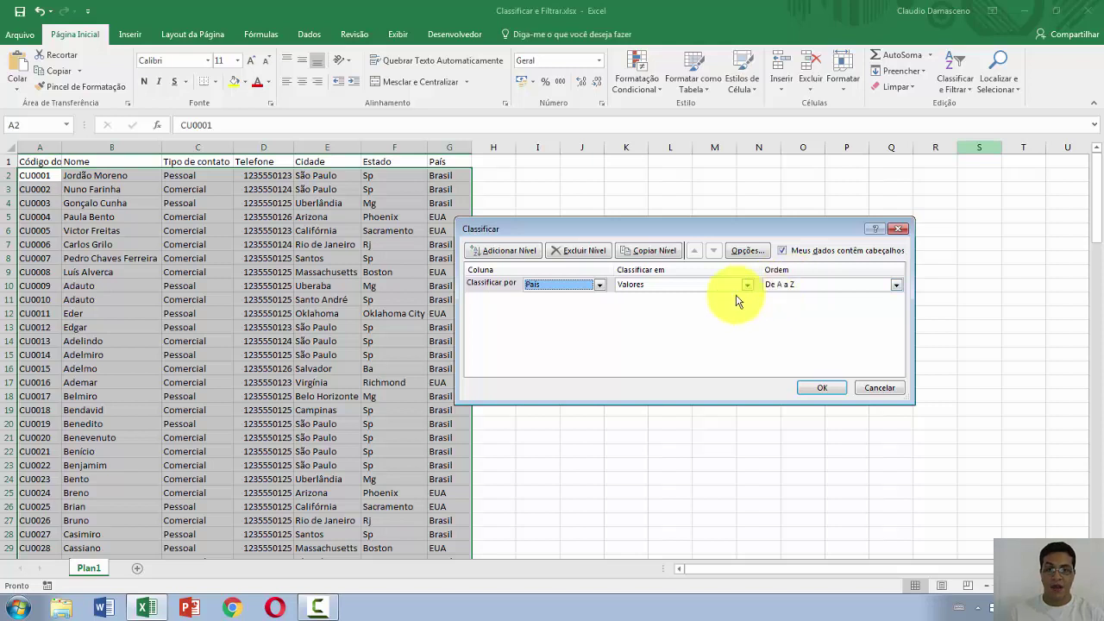
Add Estado as the second sort level and Cidade as the third, both by values from A to Z
click(528, 251)
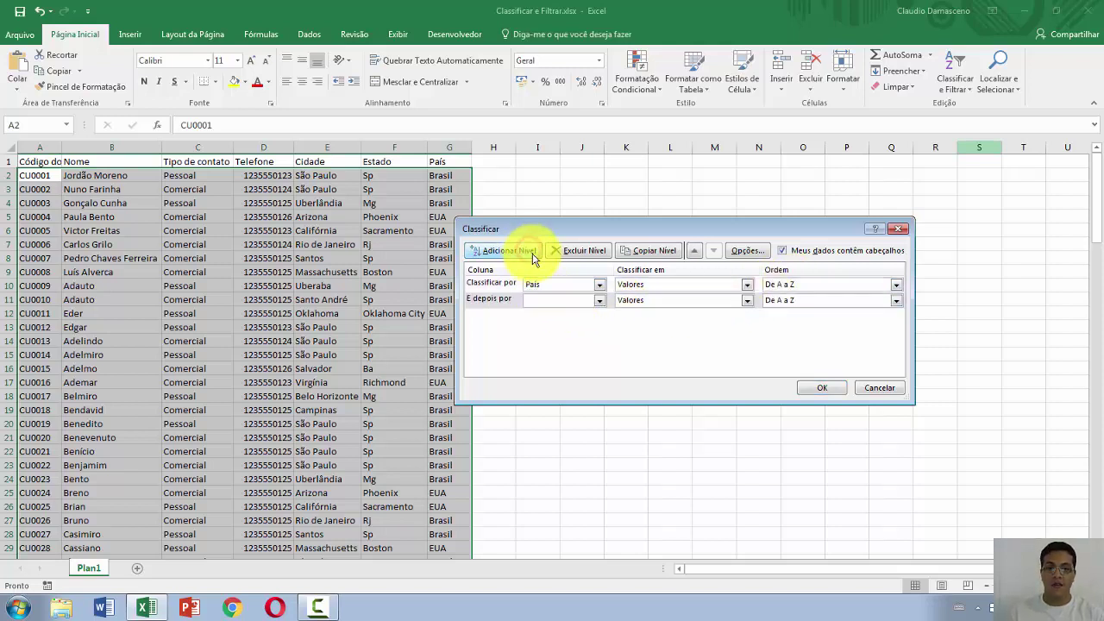
click(592, 300)
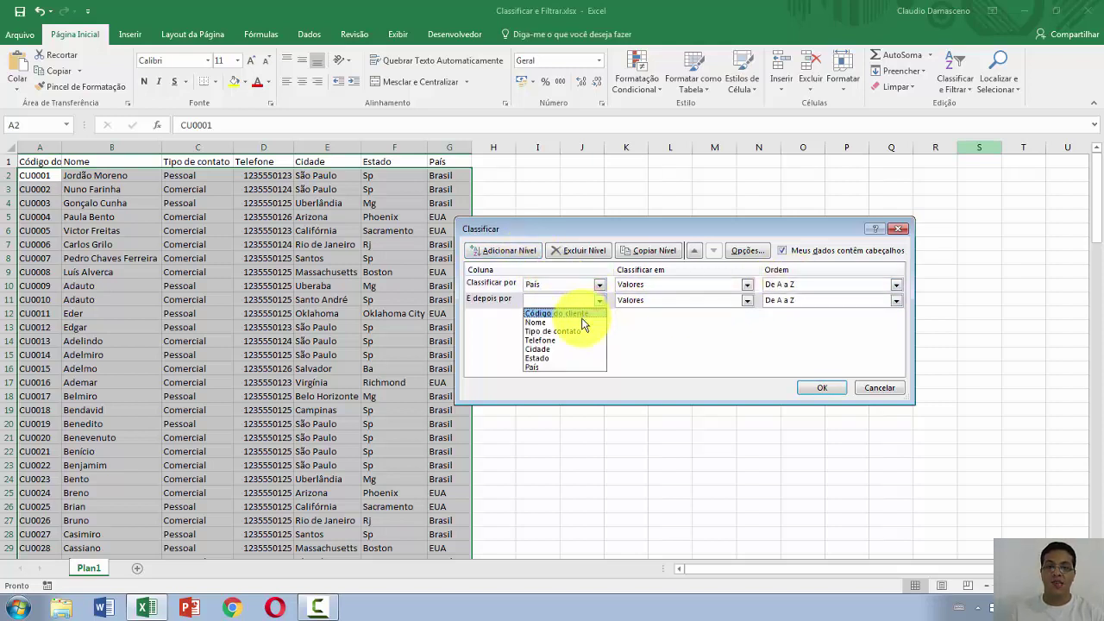
click(572, 358)
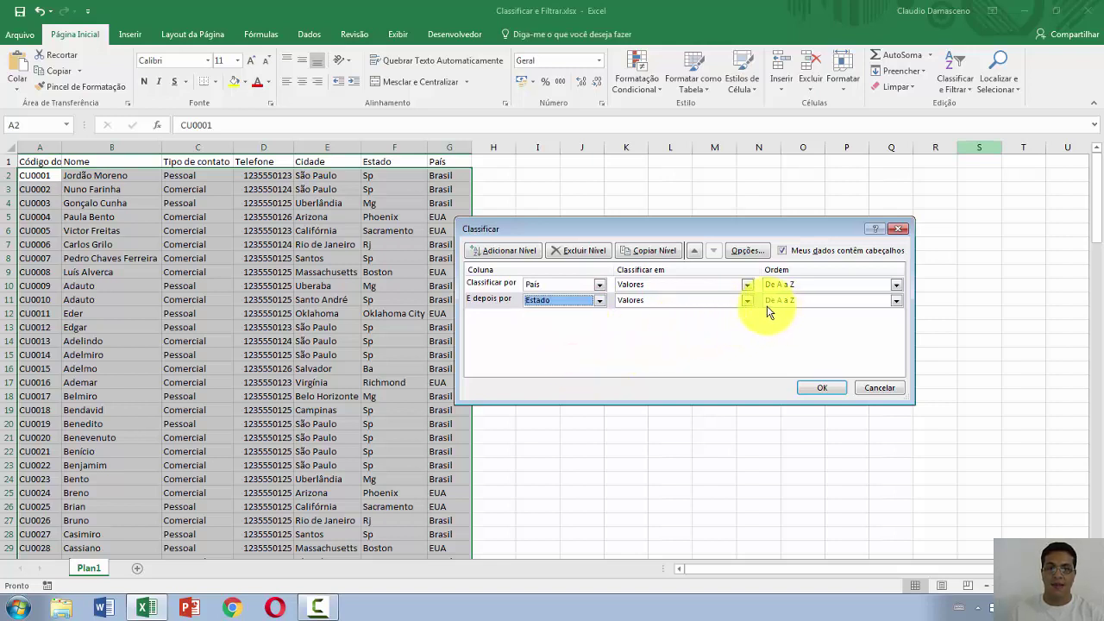
click(527, 251)
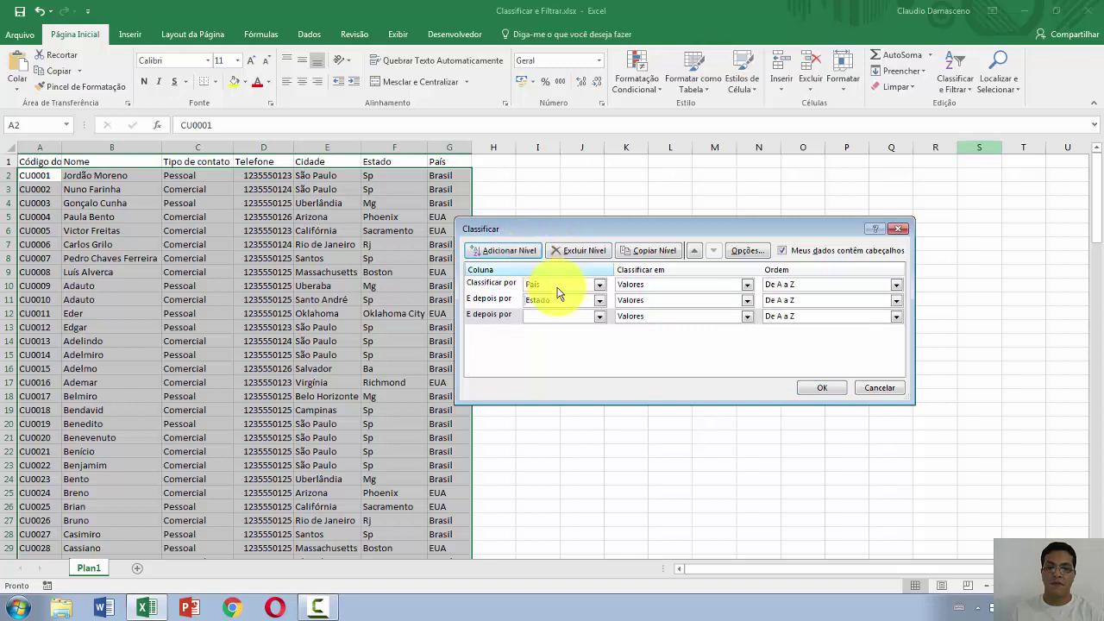
click(582, 319)
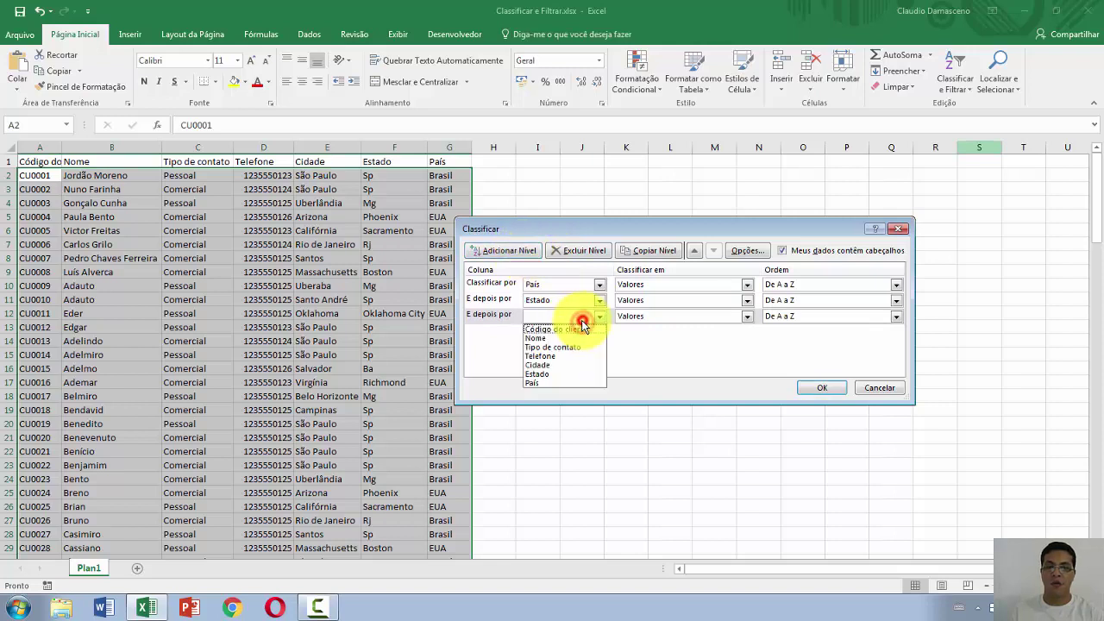
click(566, 365)
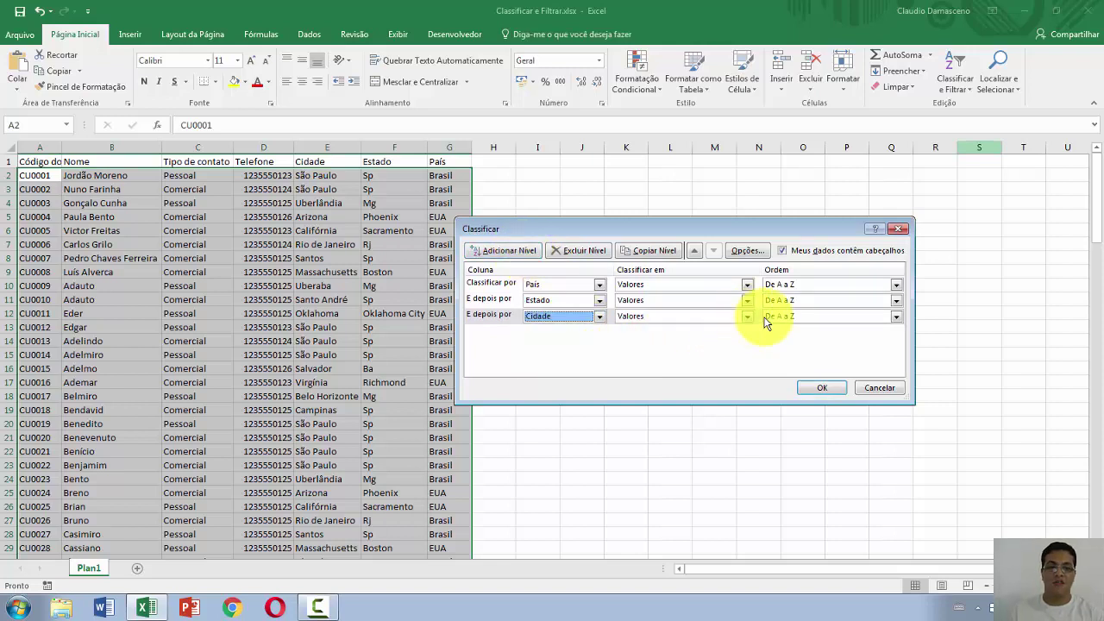
Add Nome as the fourth sort level by values from A to Z and apply the multi-level sort
click(525, 251)
click(597, 332)
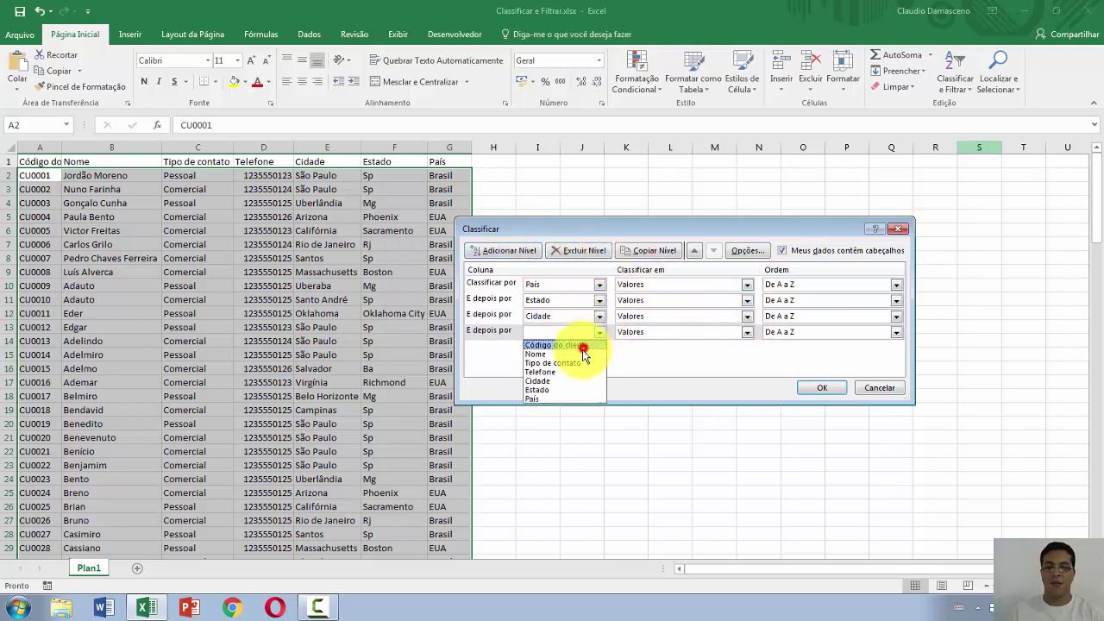
click(583, 352)
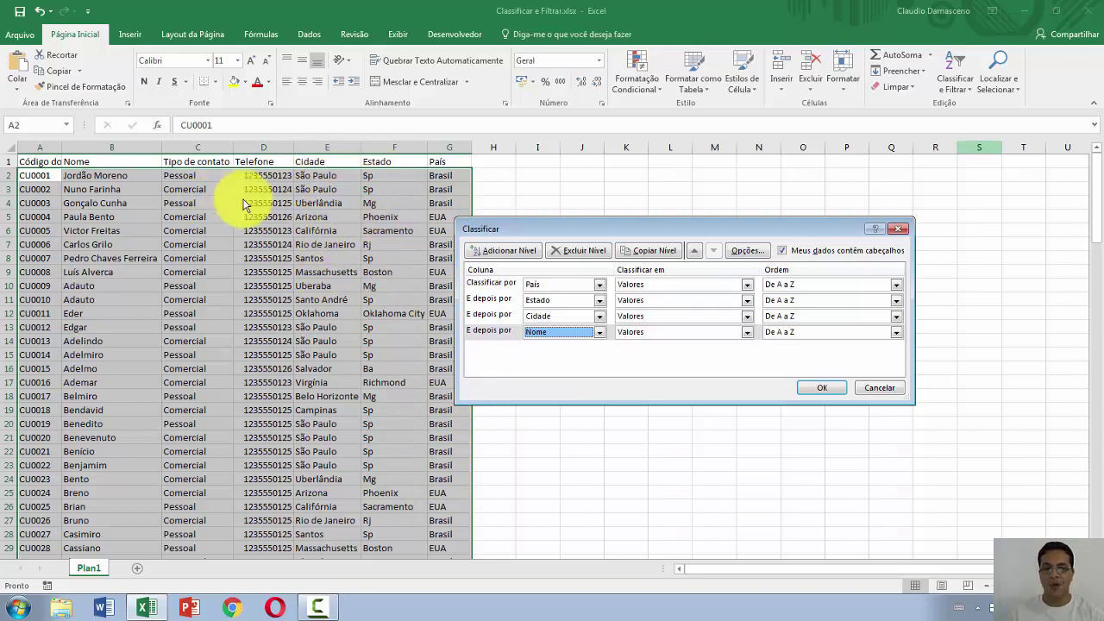
click(829, 388)
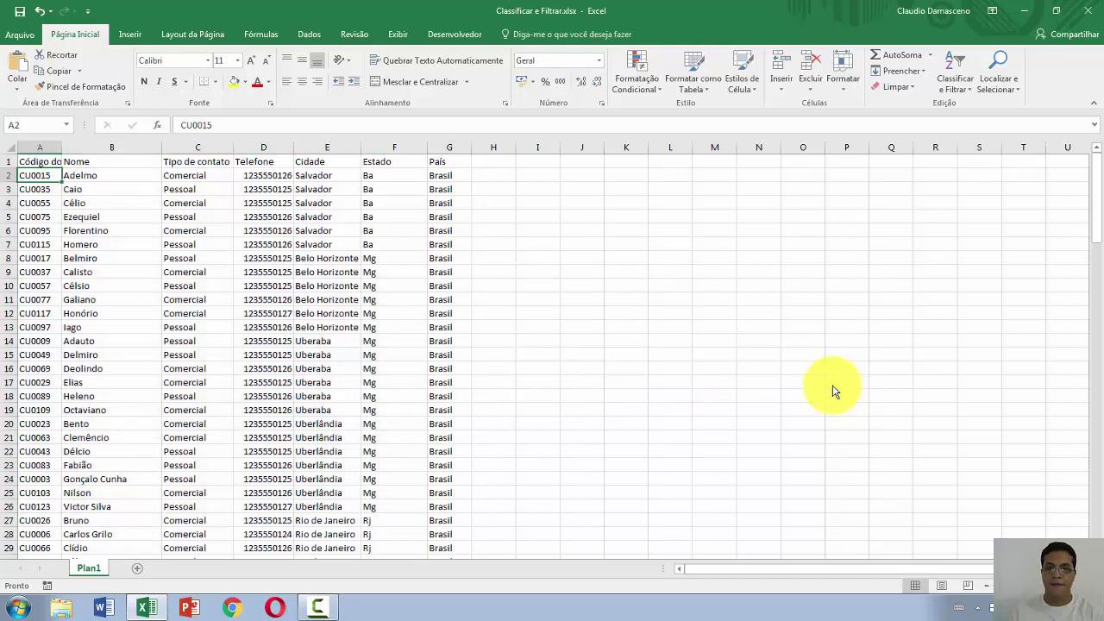
Examine the País column of the sorted table to see where one country's rows end and the next begin
click(633, 256)
click(452, 175)
drag(455, 176, 454, 279)
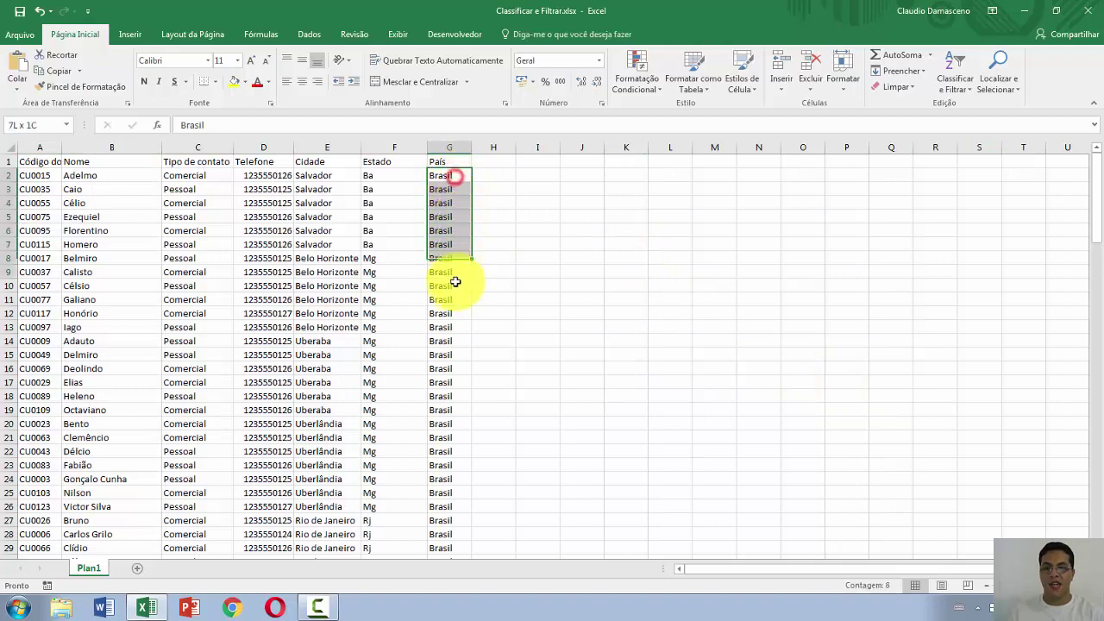
scroll(454, 268, down, 16)
scroll(455, 259, down, 17)
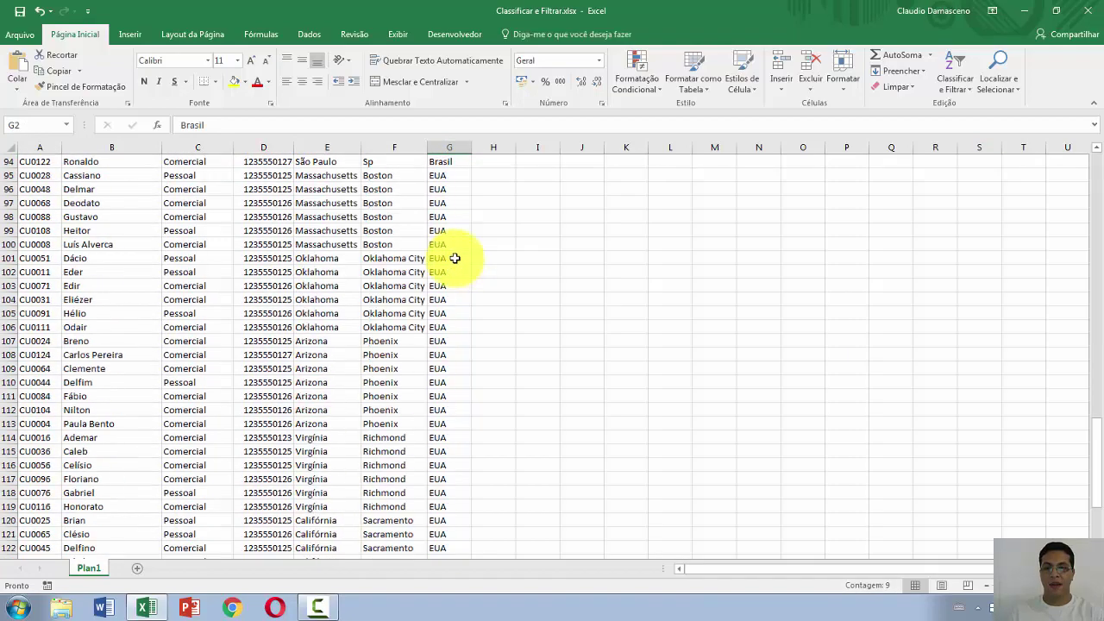
scroll(454, 257, up, 4)
click(452, 257)
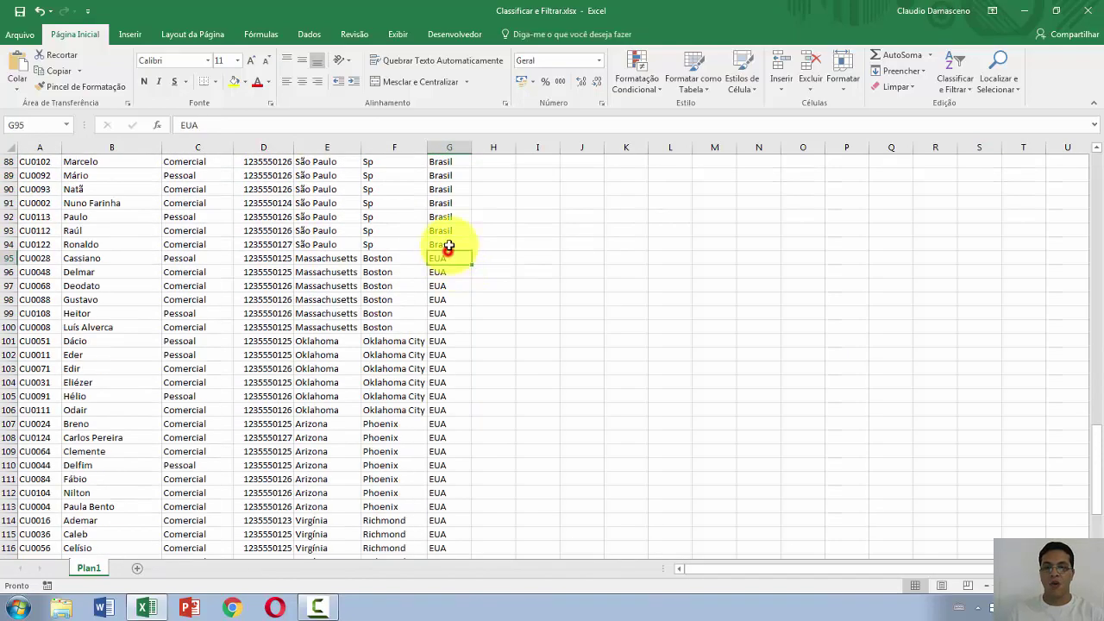
click(449, 245)
scroll(447, 315, up, 20)
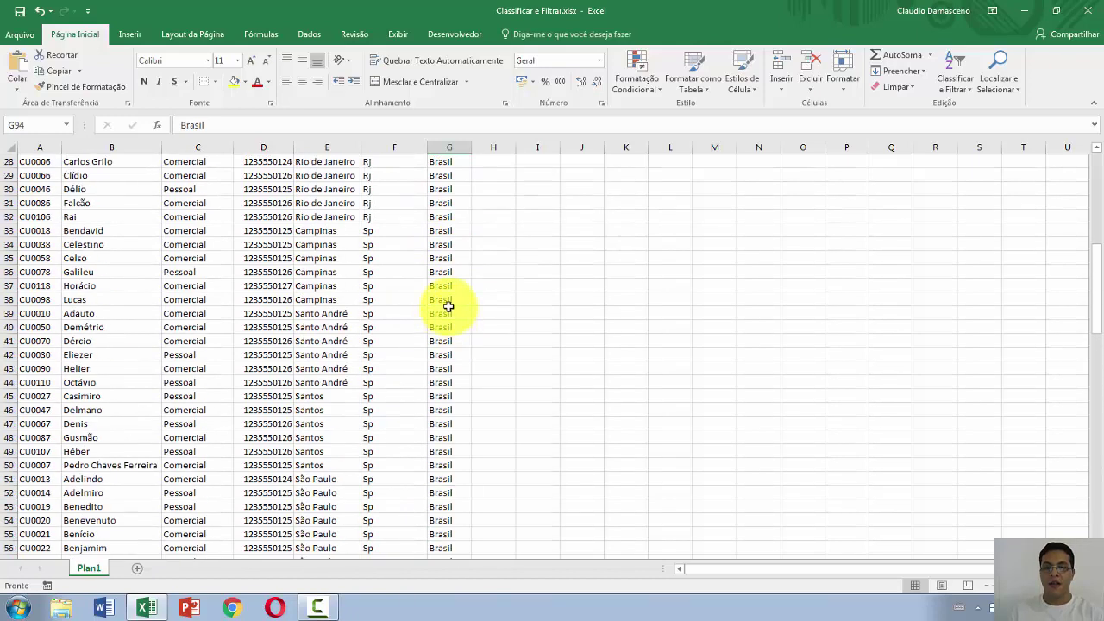
scroll(446, 294, up, 1)
Examine how the Estado column is ordered within the Brasil rows
click(380, 175)
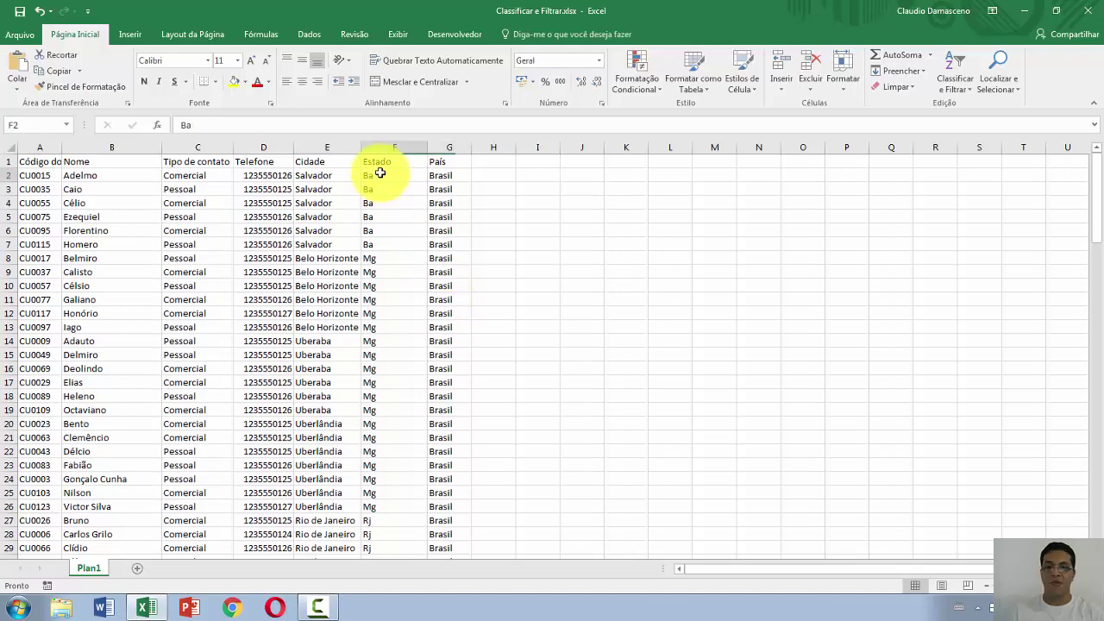
drag(390, 186, 394, 241)
scroll(395, 222, down, 2)
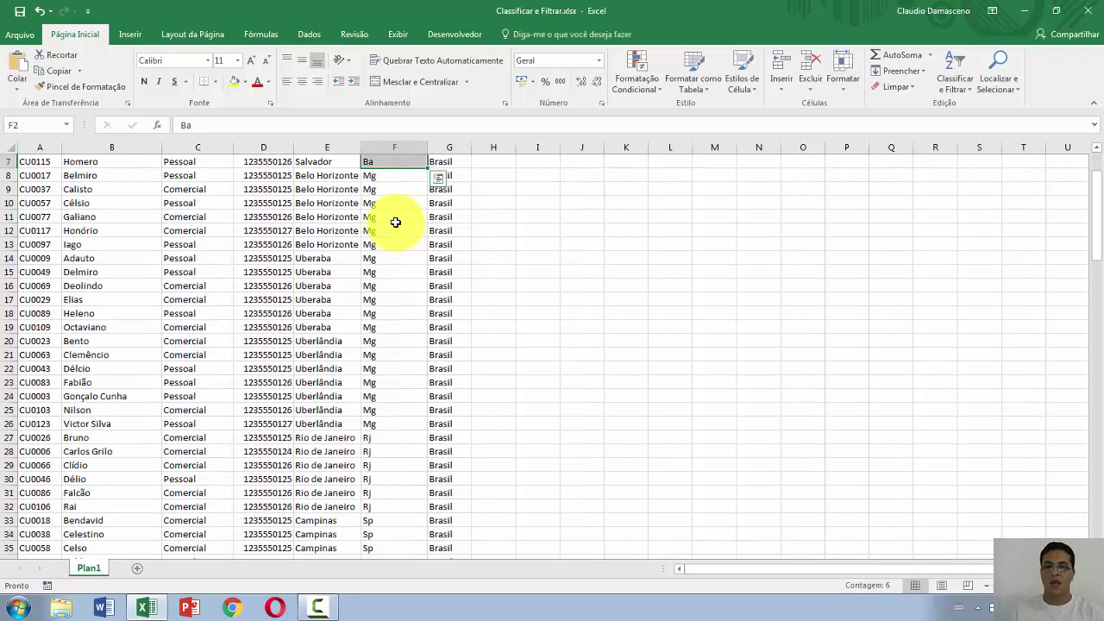
click(394, 177)
scroll(394, 250, down, 2)
click(391, 358)
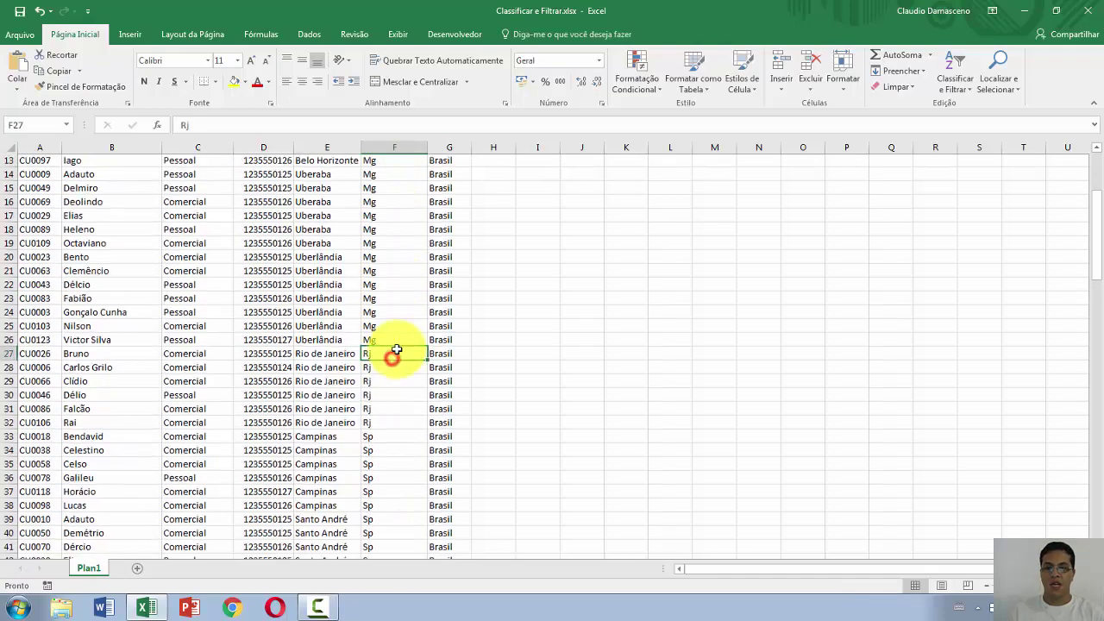
scroll(394, 349, down, 10)
scroll(395, 344, up, 15)
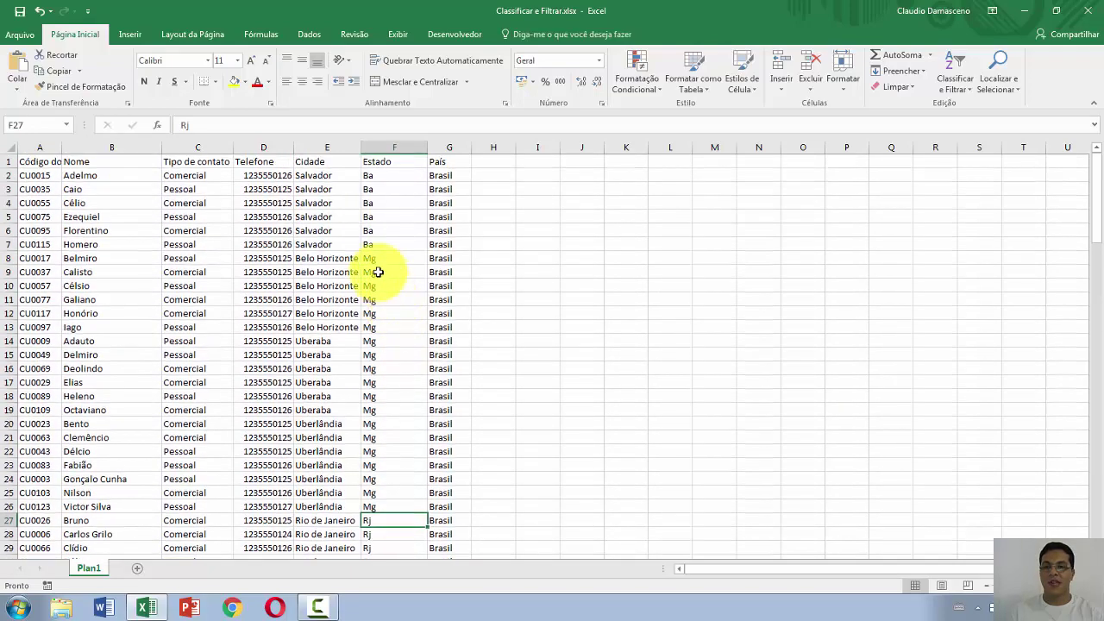
Examine how the Cidade column is ordered within each Estado, through to the end of the table
click(317, 176)
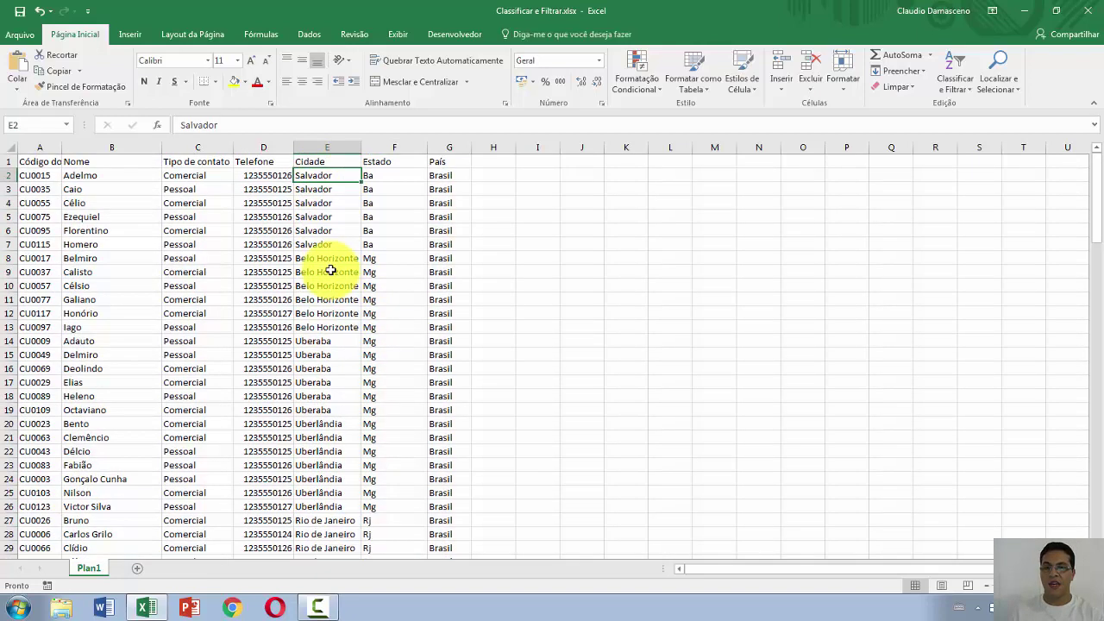
drag(331, 259, 327, 493)
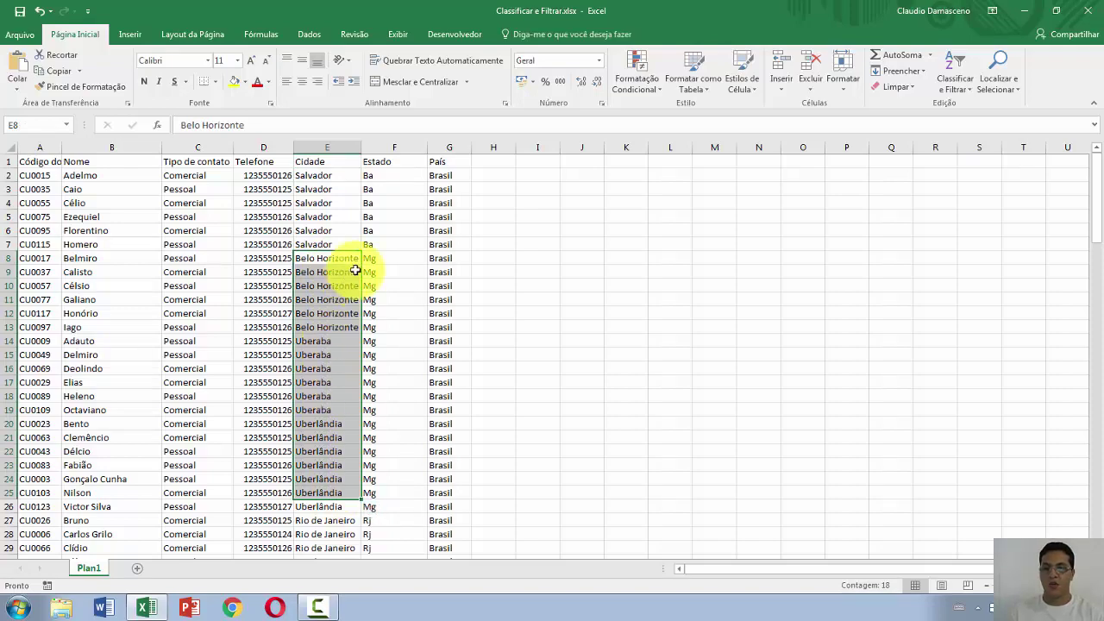
scroll(328, 325, down, 5)
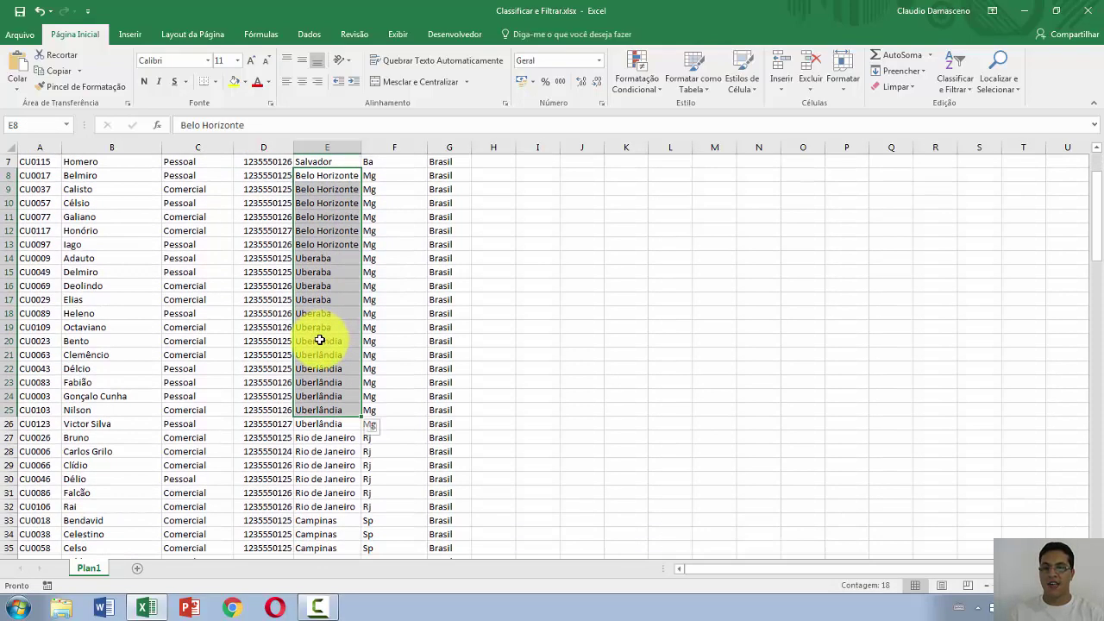
scroll(353, 366, down, 2)
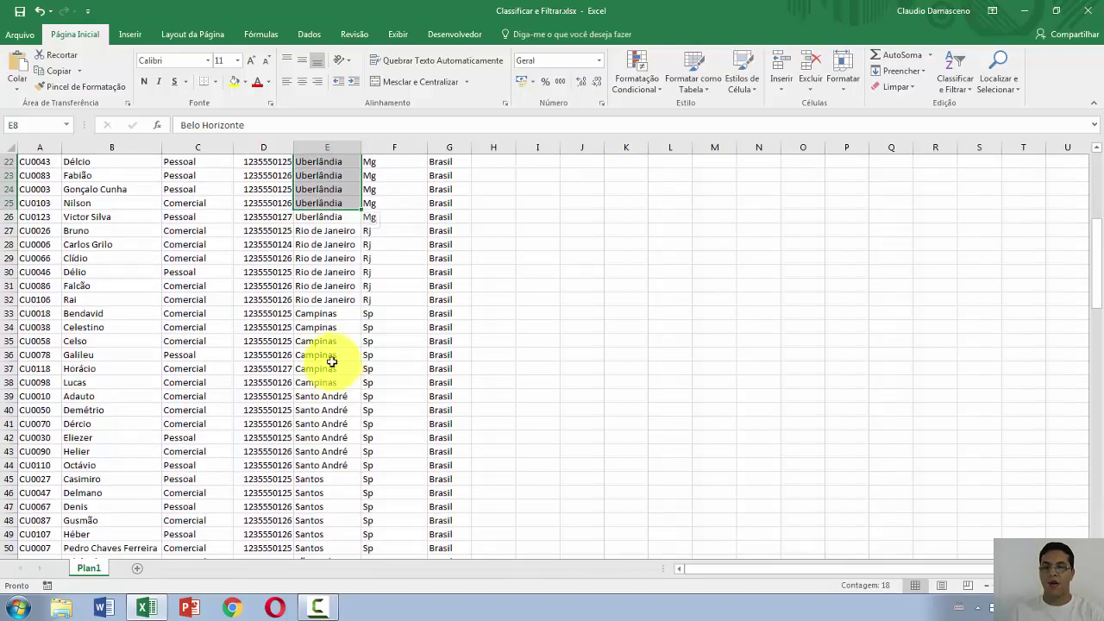
click(334, 319)
scroll(345, 387, down, 2)
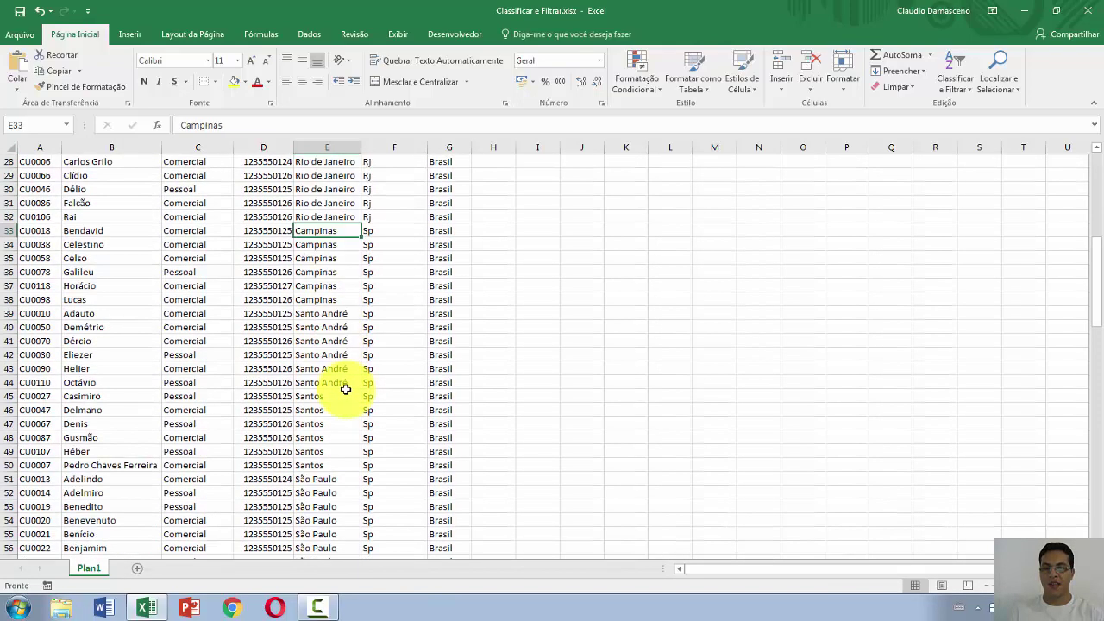
scroll(334, 435, down, 7)
scroll(335, 435, down, 9)
scroll(337, 416, up, 2)
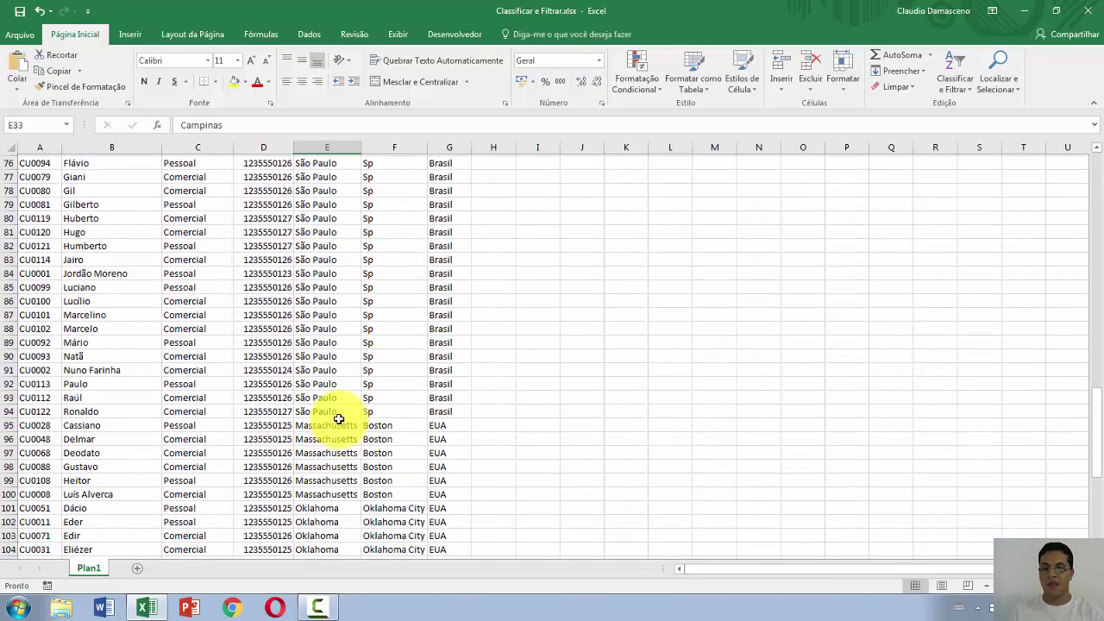
scroll(345, 388, down, 5)
scroll(352, 362, down, 3)
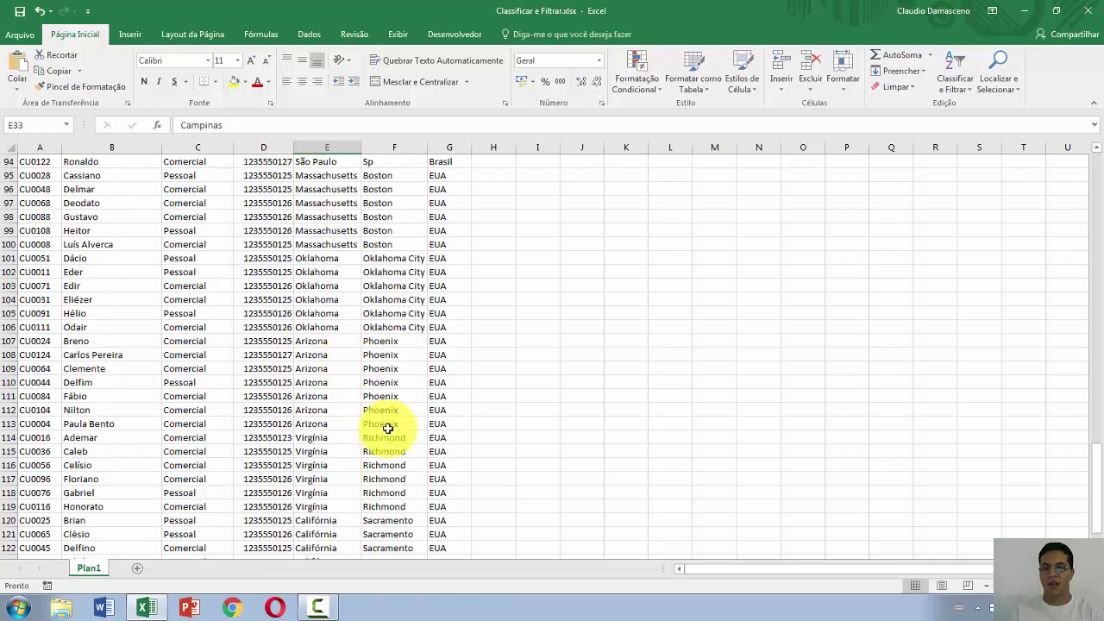
scroll(332, 379, down, 3)
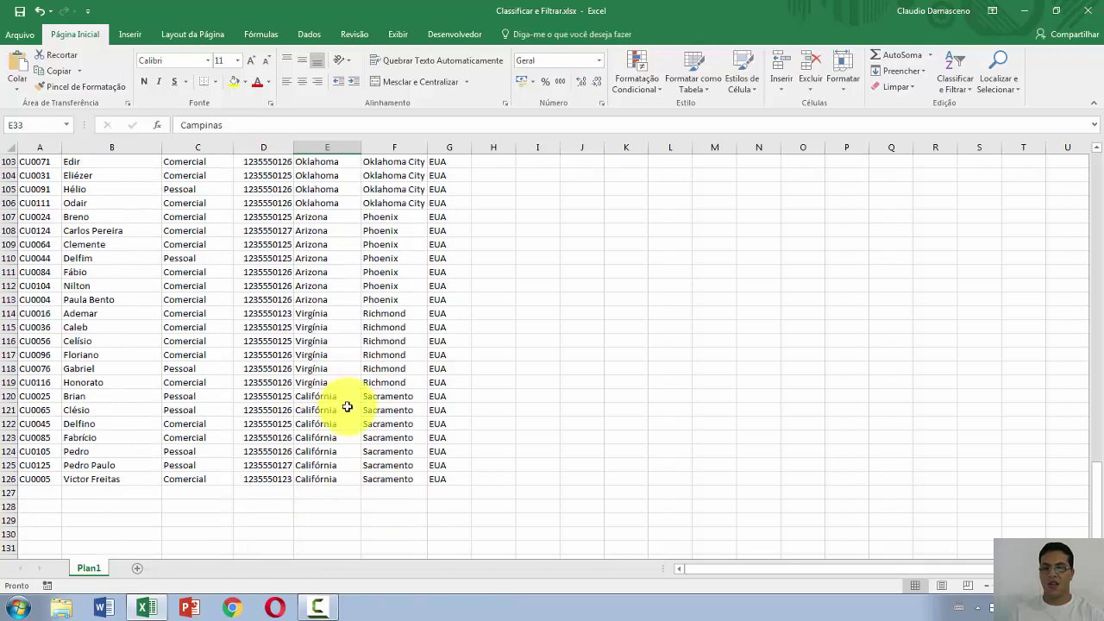
scroll(353, 384, up, 20)
scroll(366, 381, up, 14)
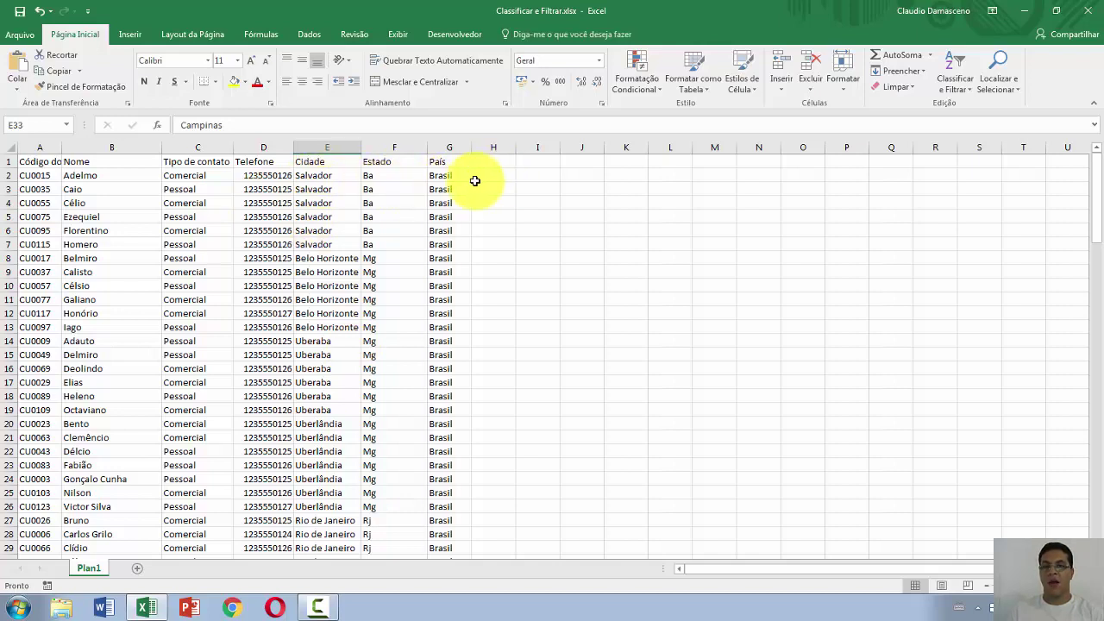
Compare the País, Estado and Nome values in the first rows to check how the sort levels combine
click(443, 174)
click(383, 175)
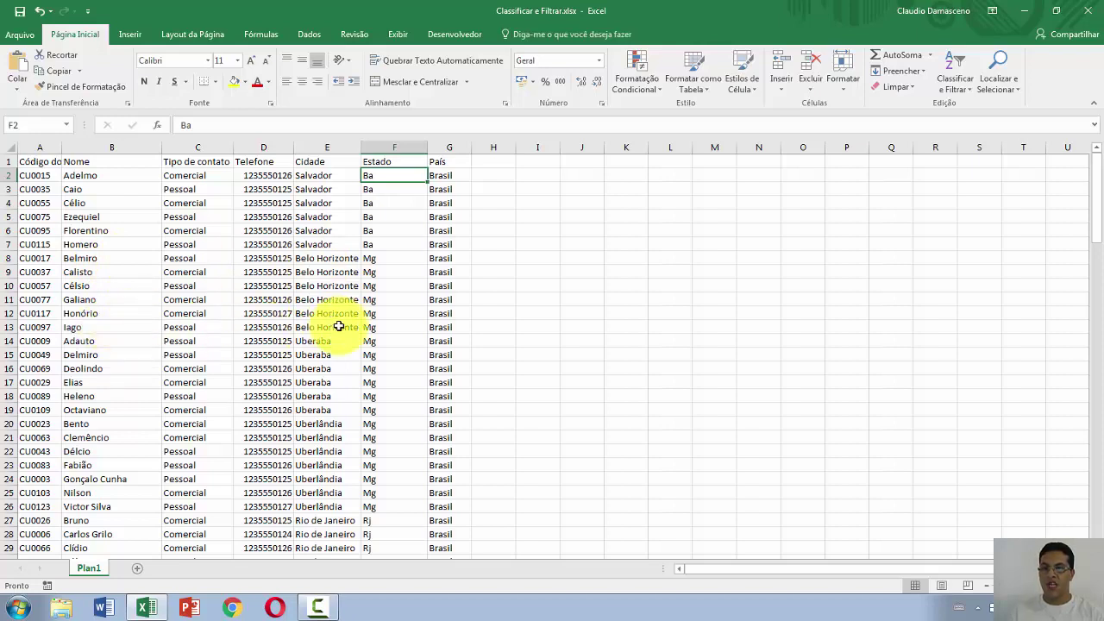
click(366, 338)
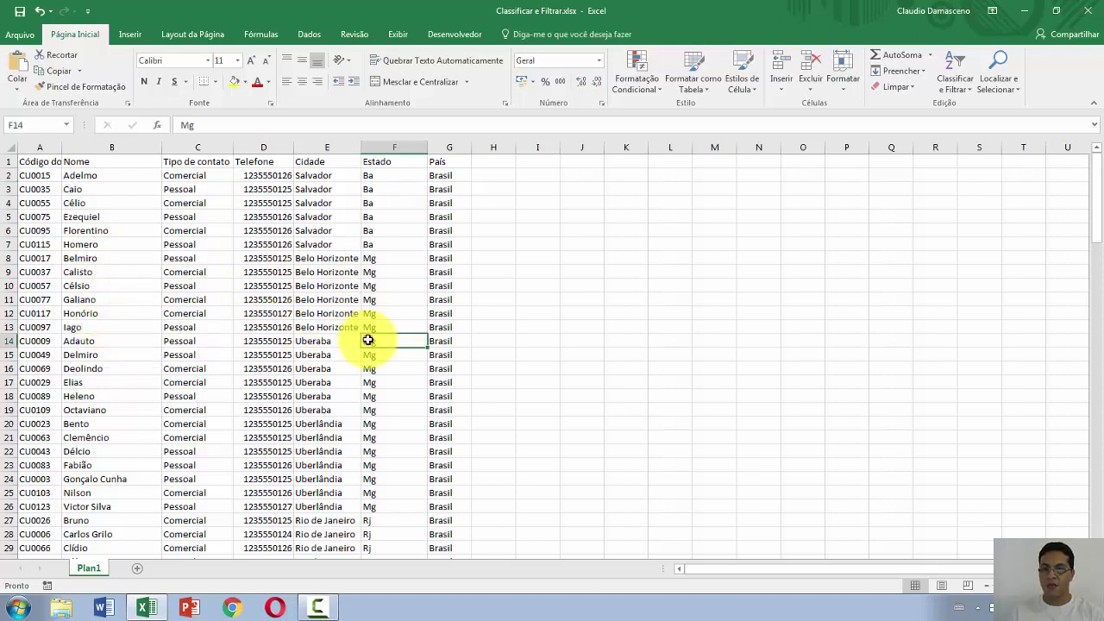
click(107, 344)
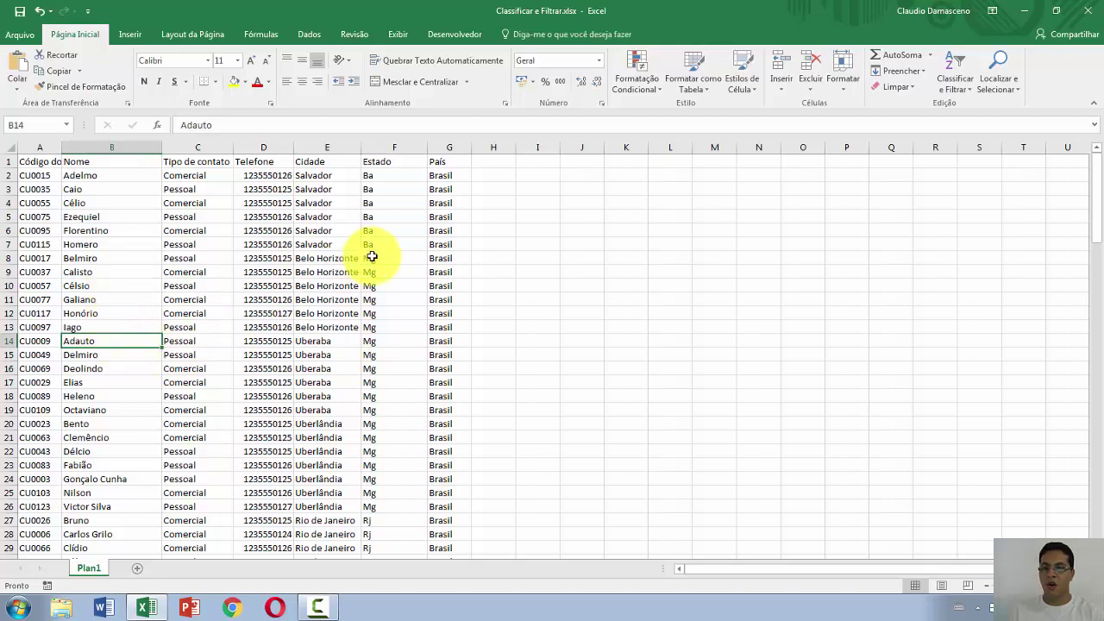
drag(371, 256, 128, 262)
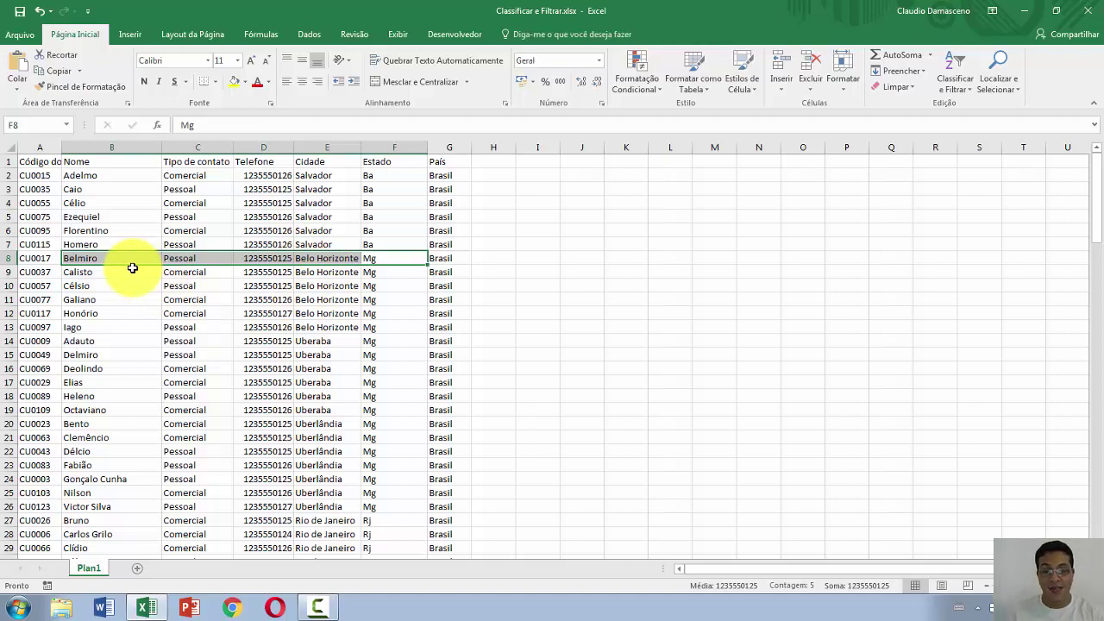
click(280, 270)
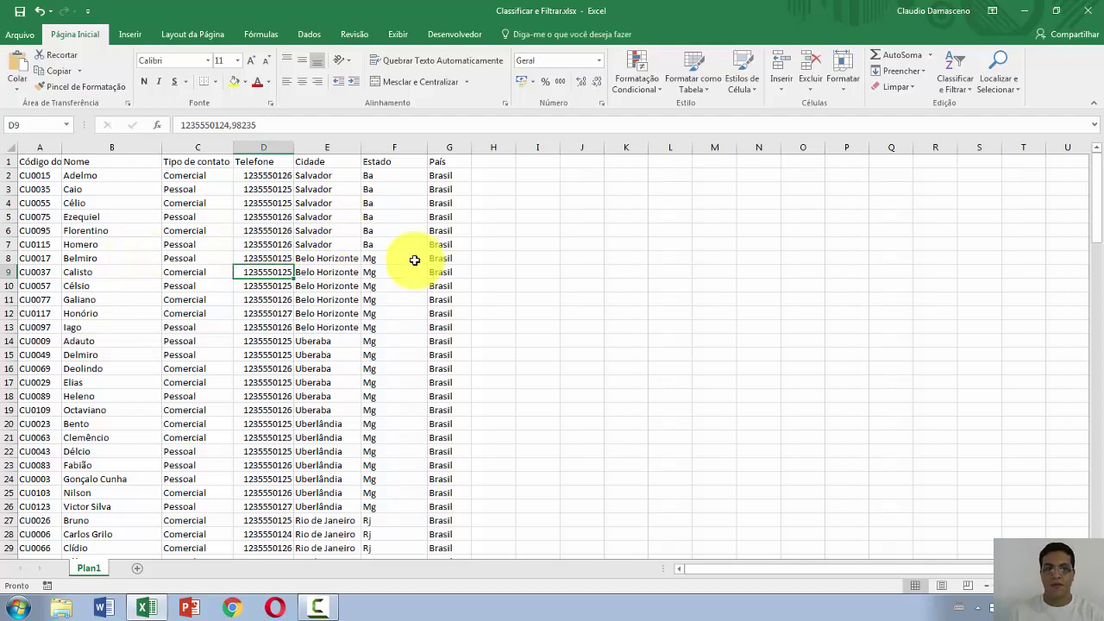
Sort the customer table by Código do cliente from A to Z and look over the other columns
click(38, 175)
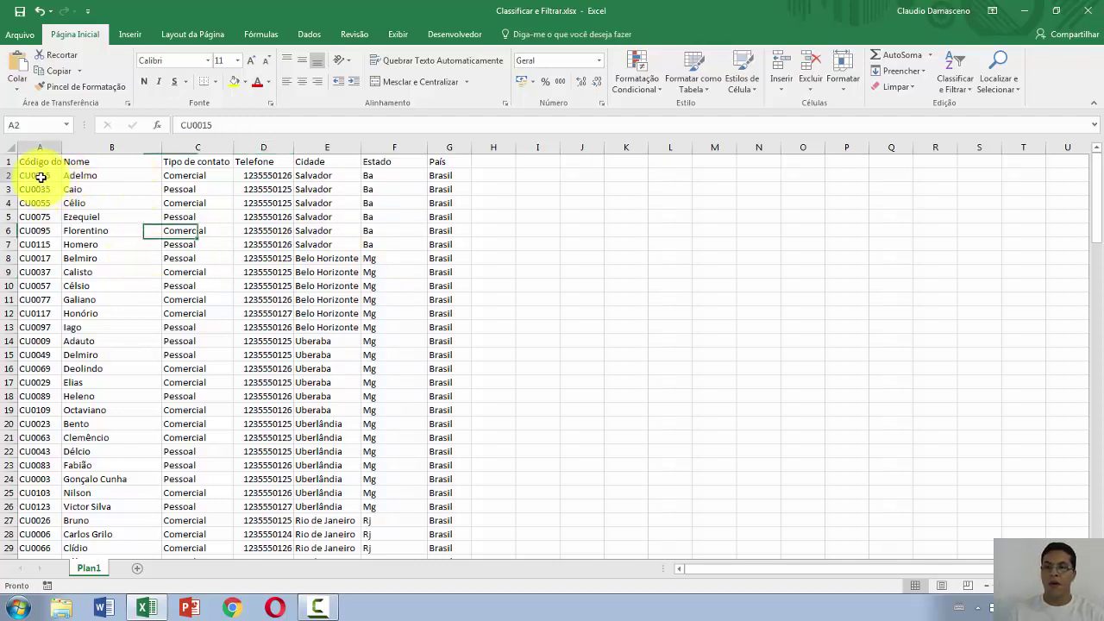
click(954, 85)
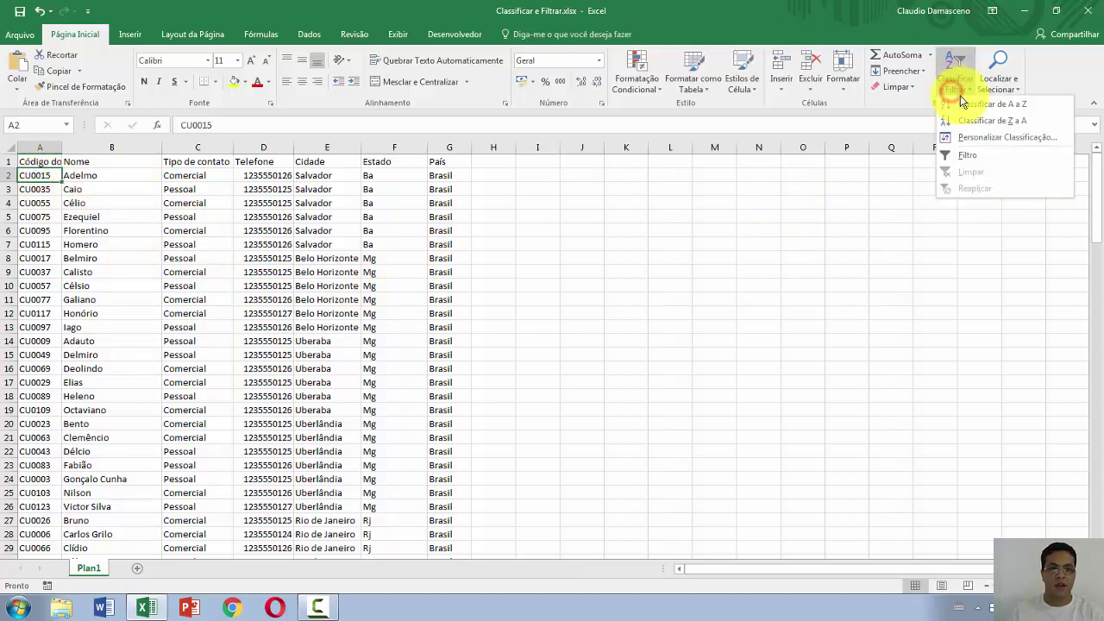
click(976, 107)
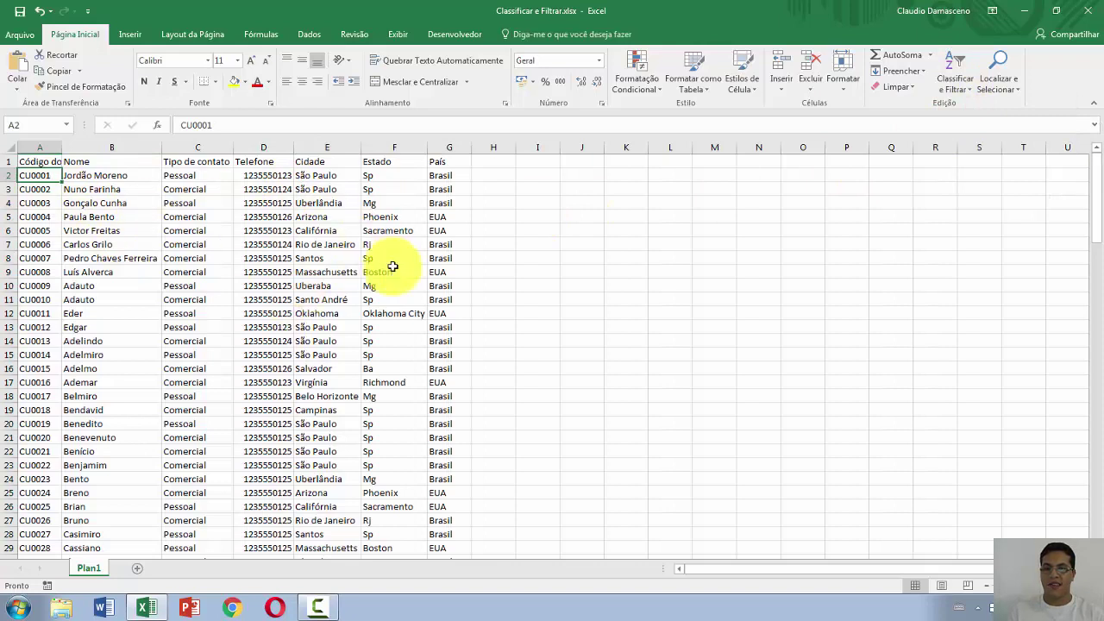
click(450, 176)
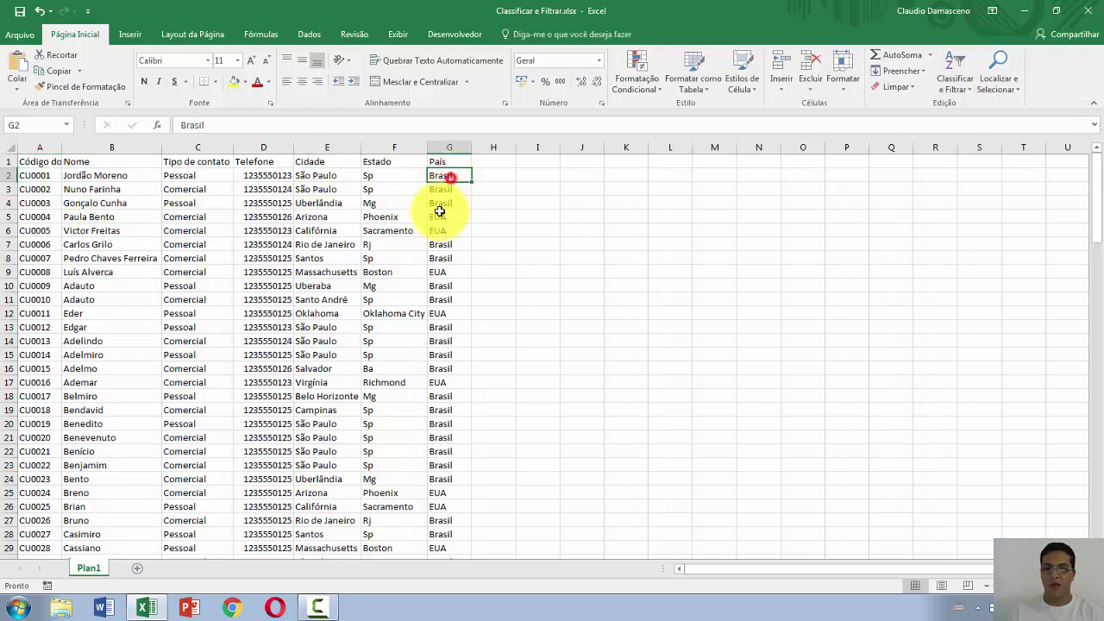
click(371, 202)
click(324, 189)
click(184, 191)
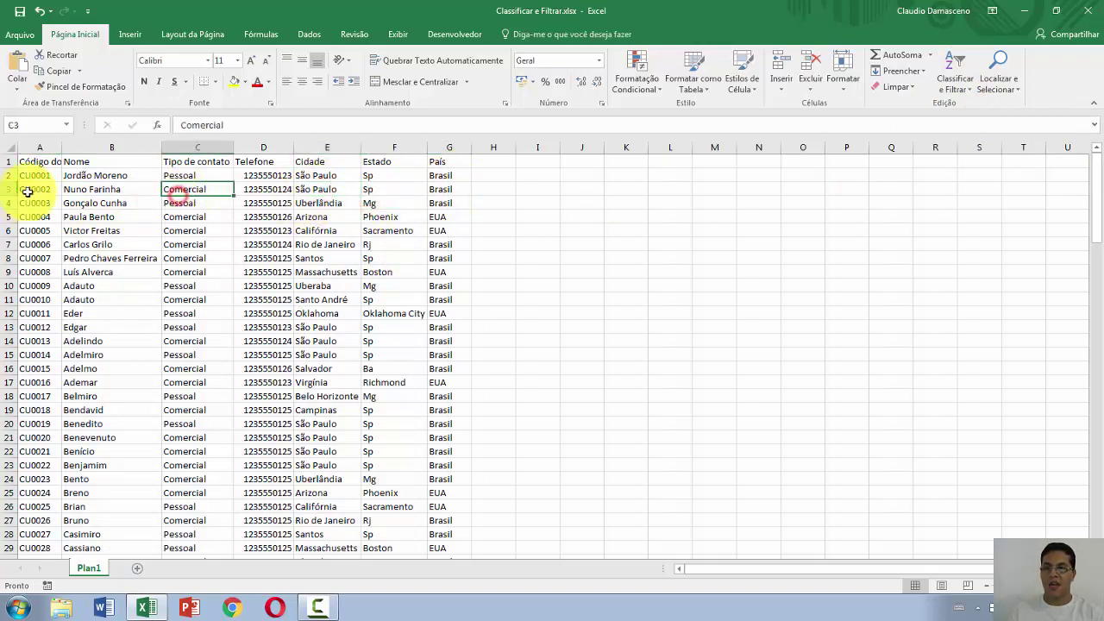
click(78, 215)
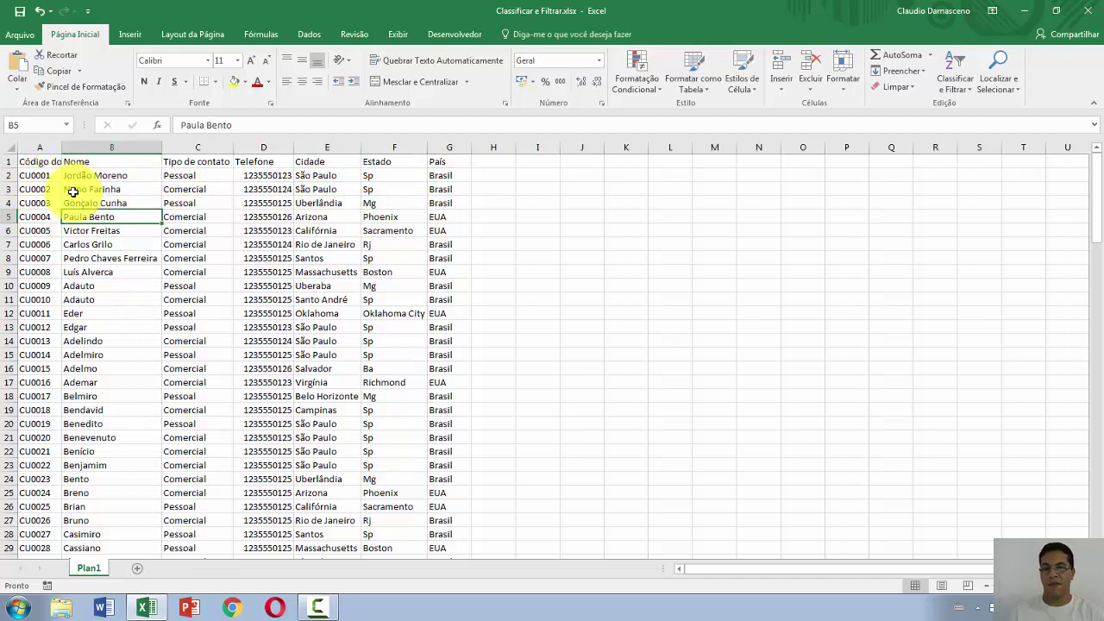
Turn on filtering for the customer table and check the header cells from Nome to Telefone
click(47, 176)
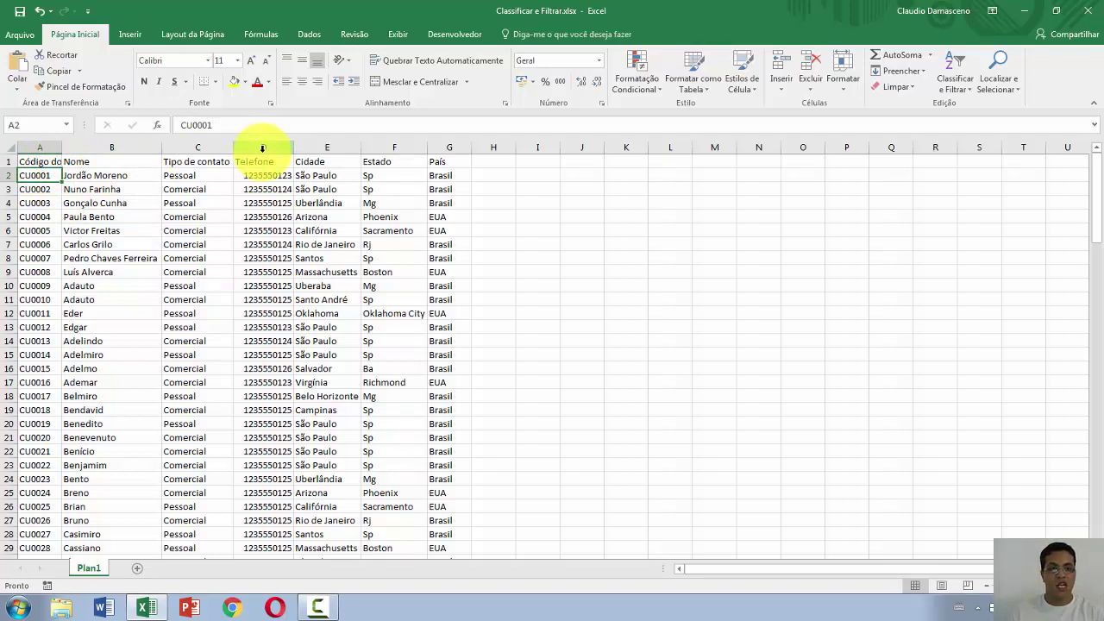
click(960, 88)
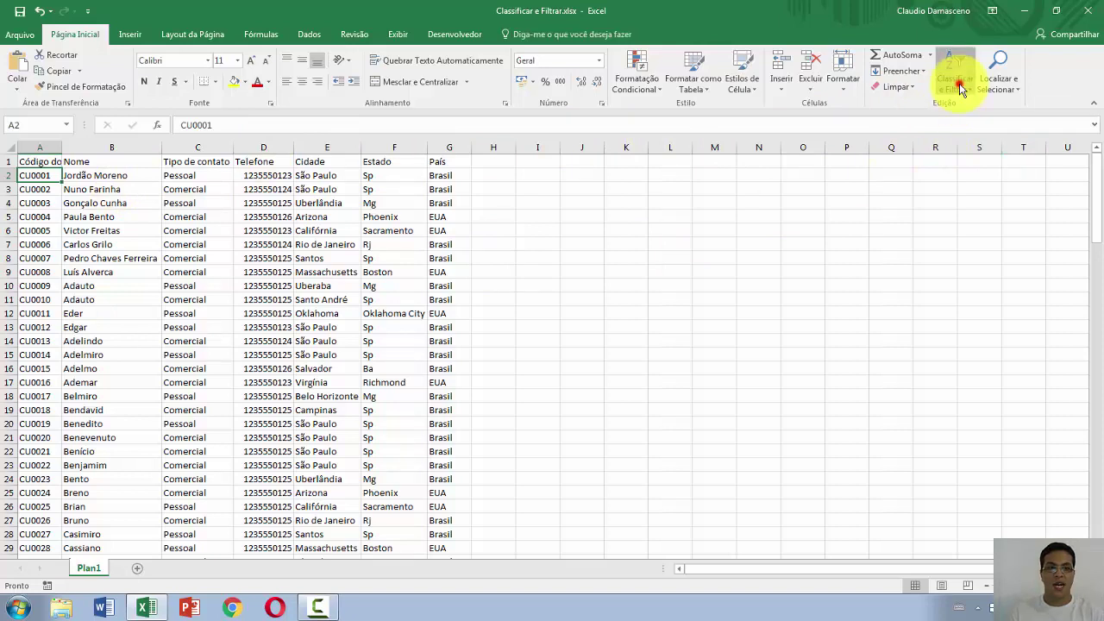
click(966, 153)
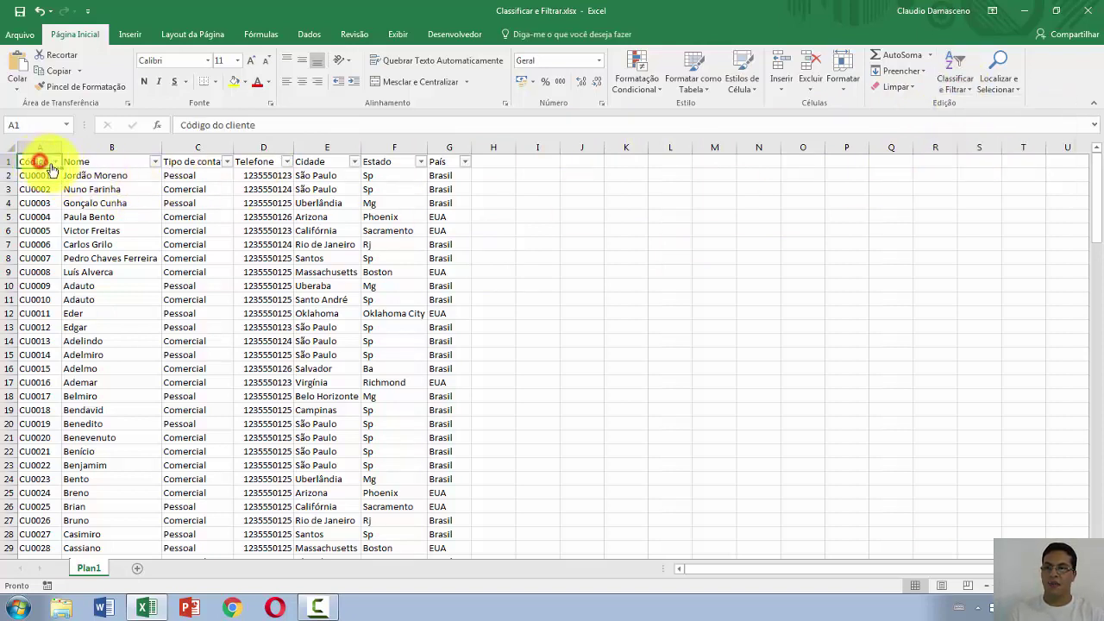
click(86, 163)
click(200, 163)
click(266, 162)
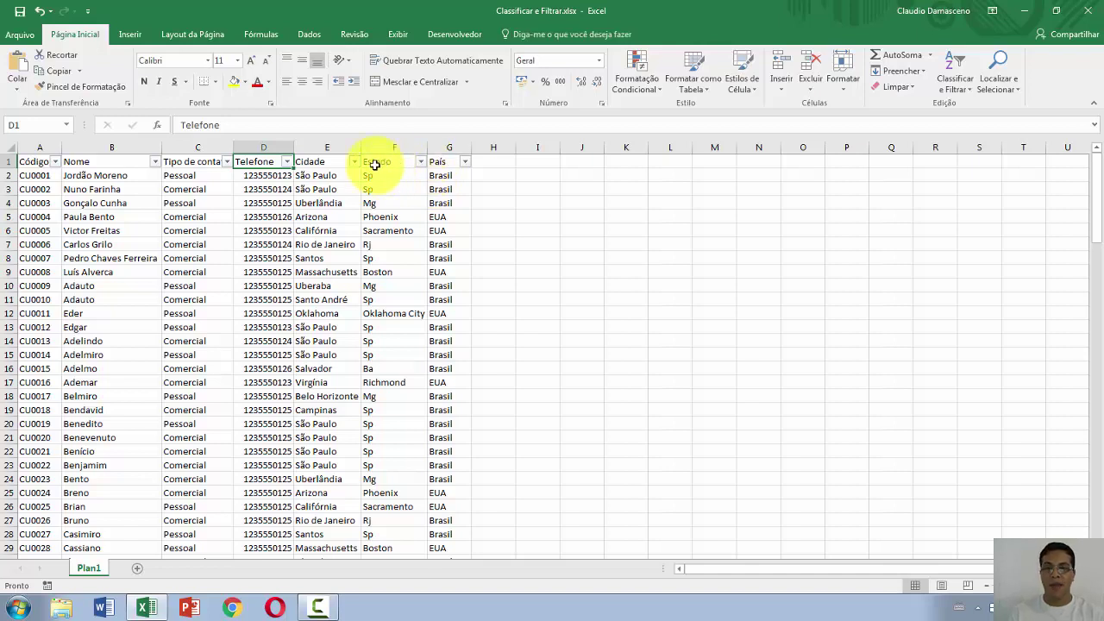
Filter the Estado column by searching for "sp" and look through the remaining customer rows
click(422, 162)
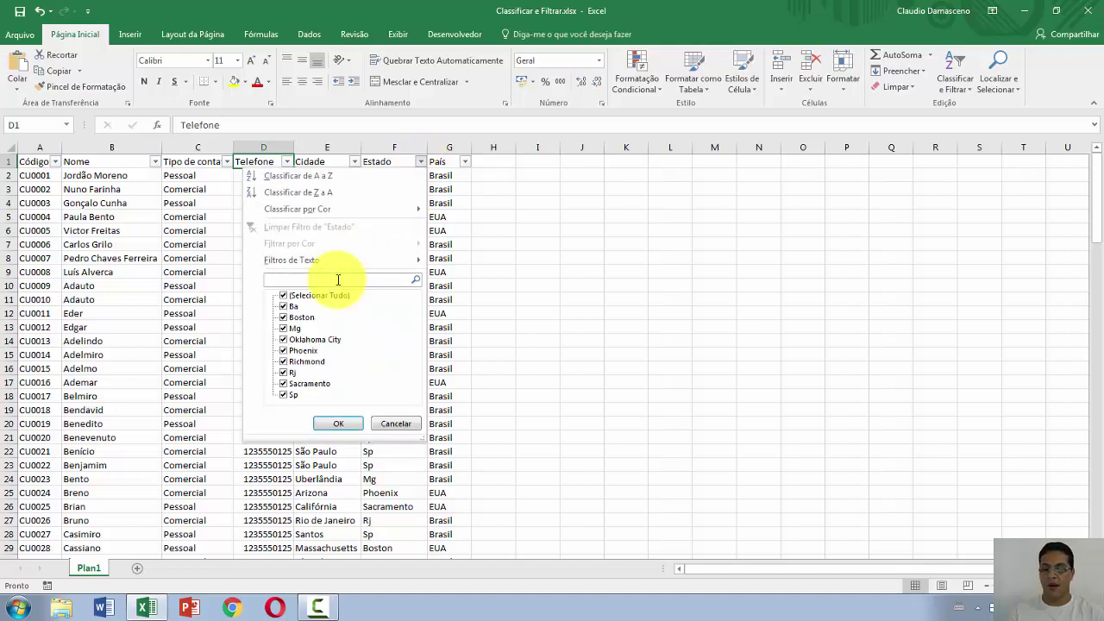
text(sp)
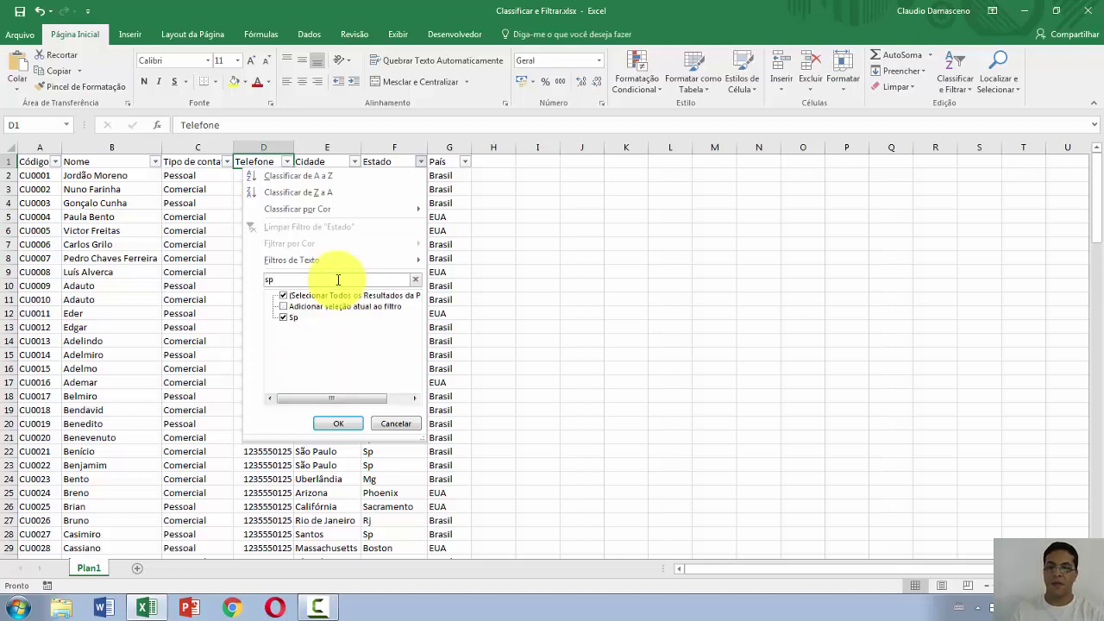
click(335, 423)
scroll(397, 277, down, 12)
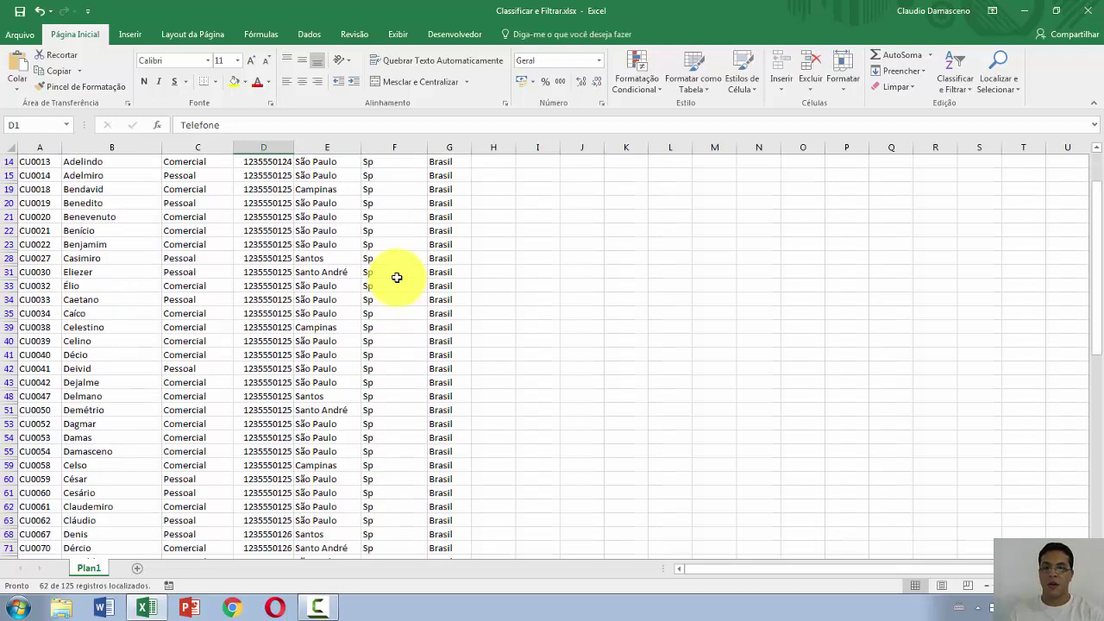
scroll(397, 277, up, 14)
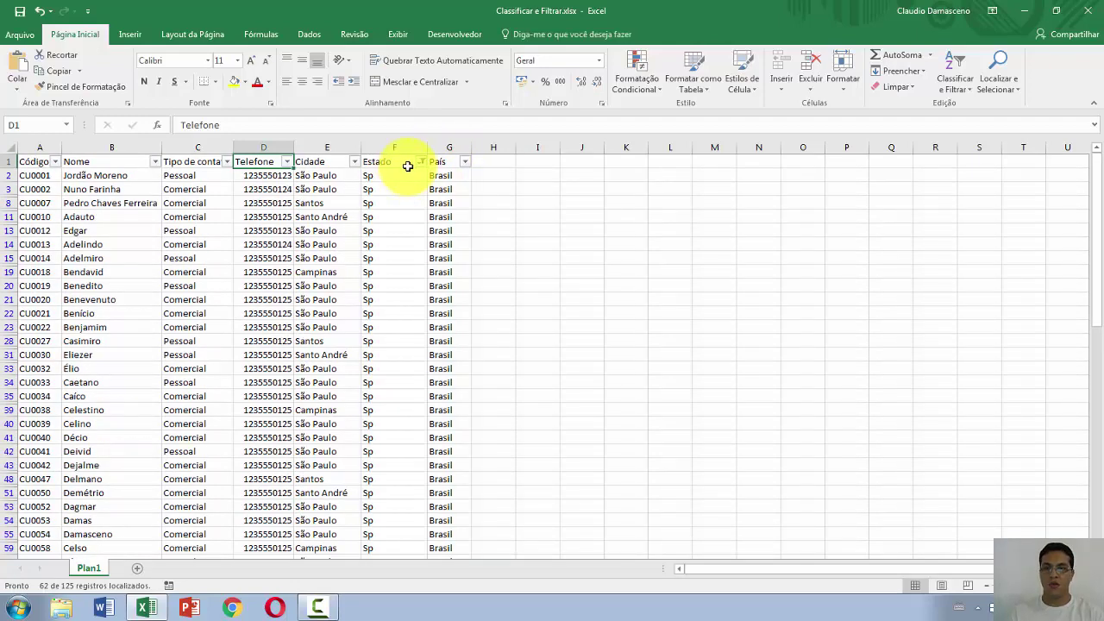
Filter the Cidade column to Campinas by searching for "campi", and sort that column from Z to A
click(356, 163)
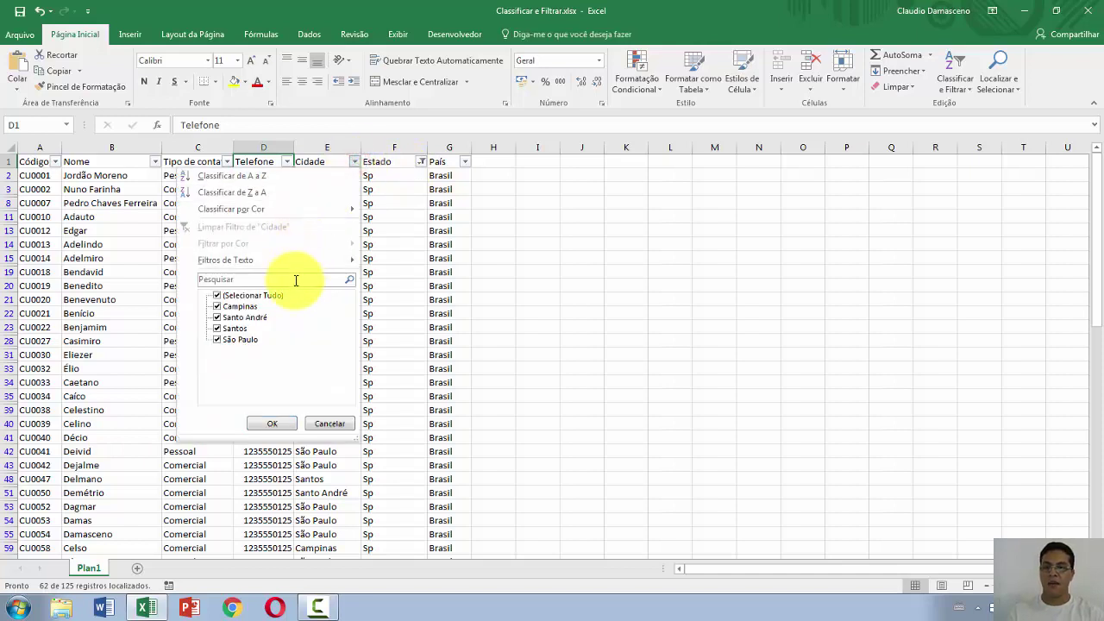
text(ca)
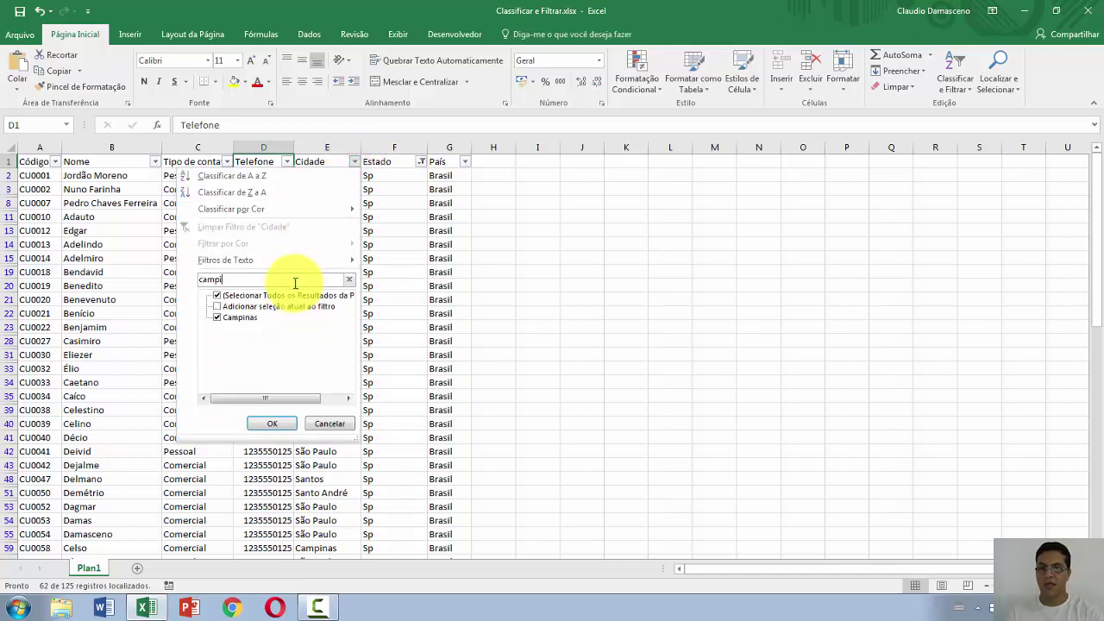
text(mpi)
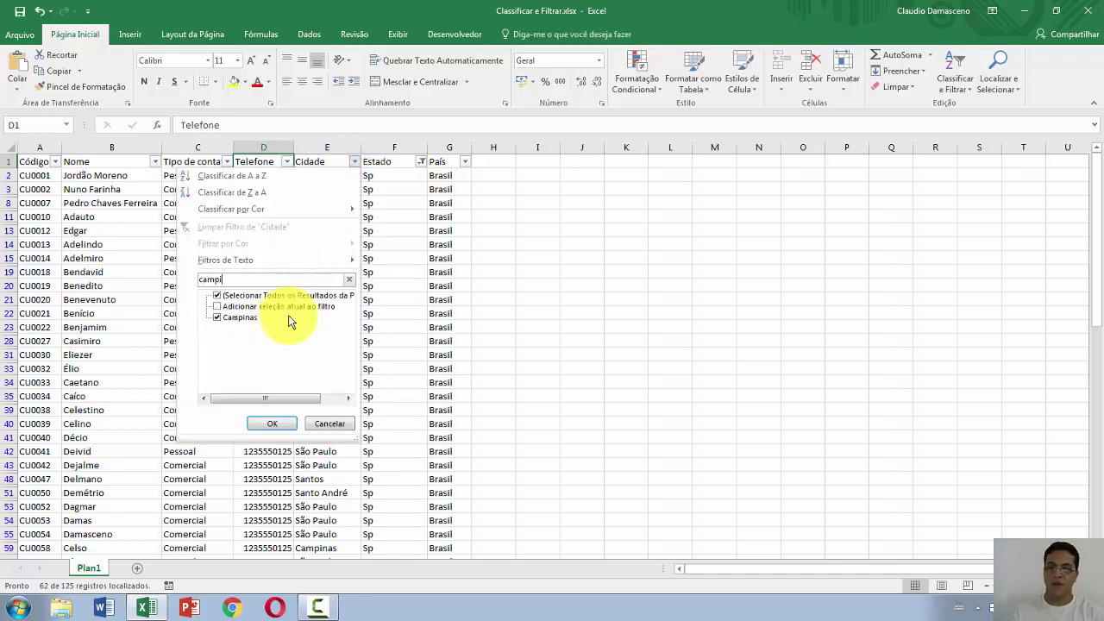
click(272, 423)
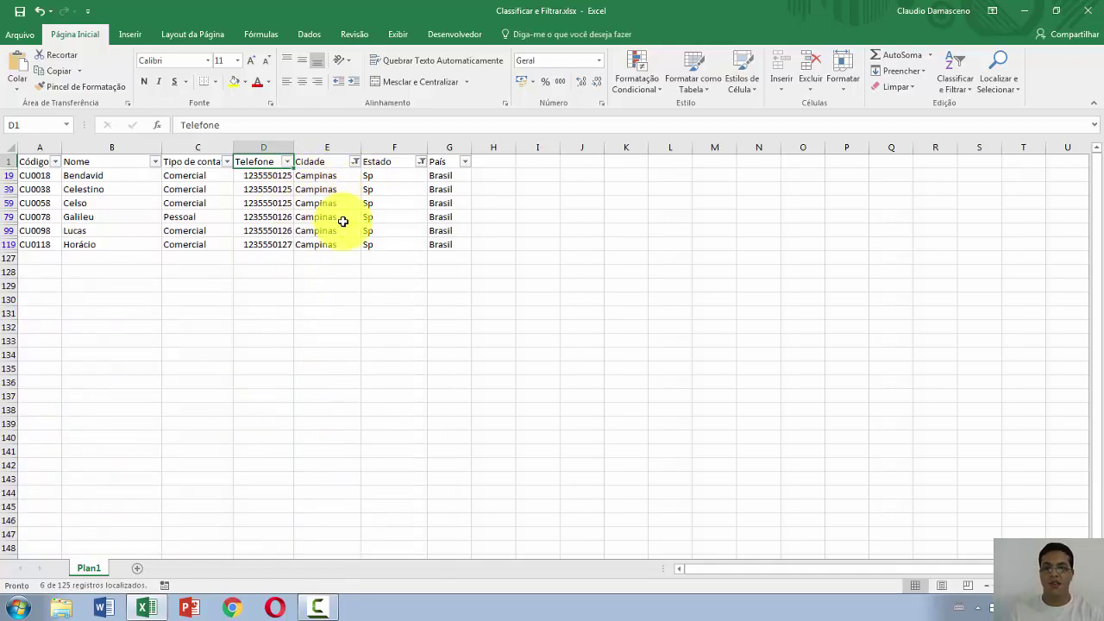
click(356, 162)
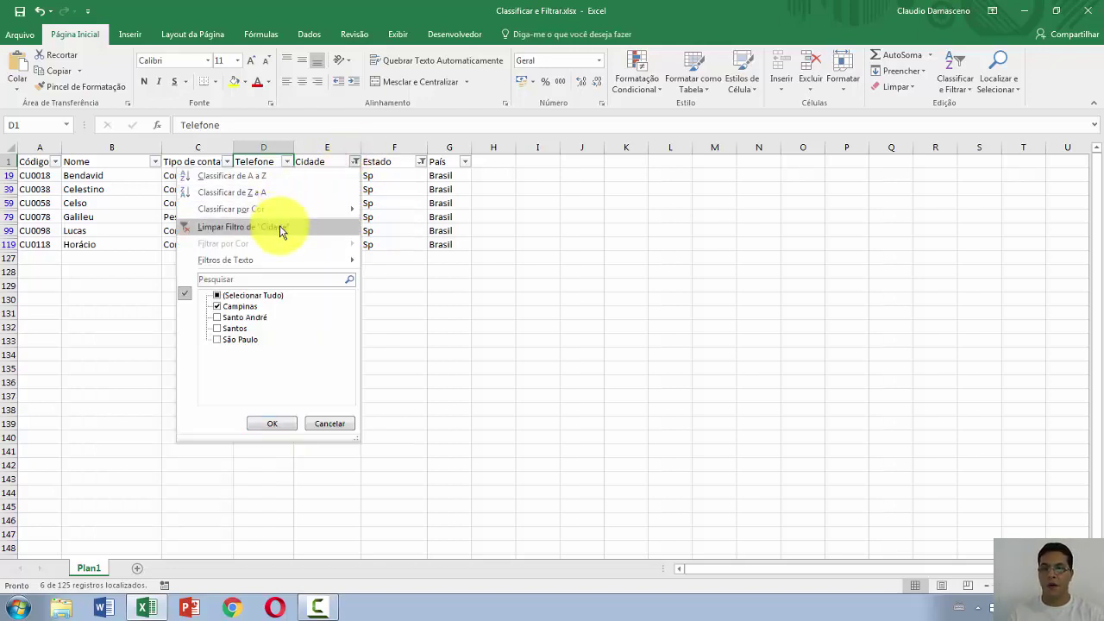
click(314, 191)
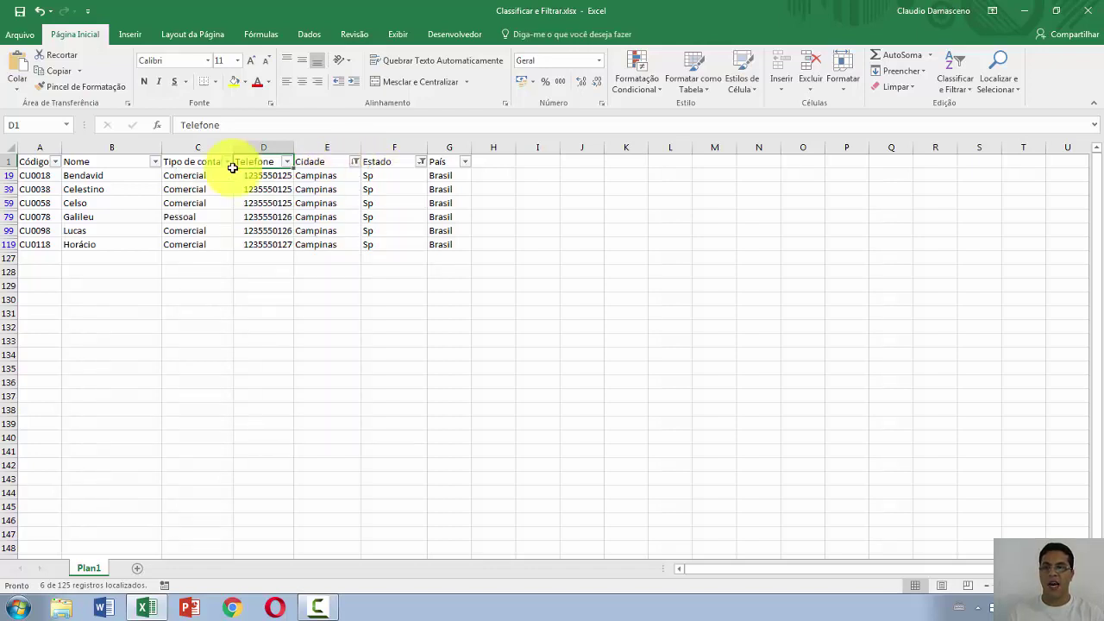
Sort the filtered customers by Nome from Z to A, and re-sort them from A to Z
click(156, 164)
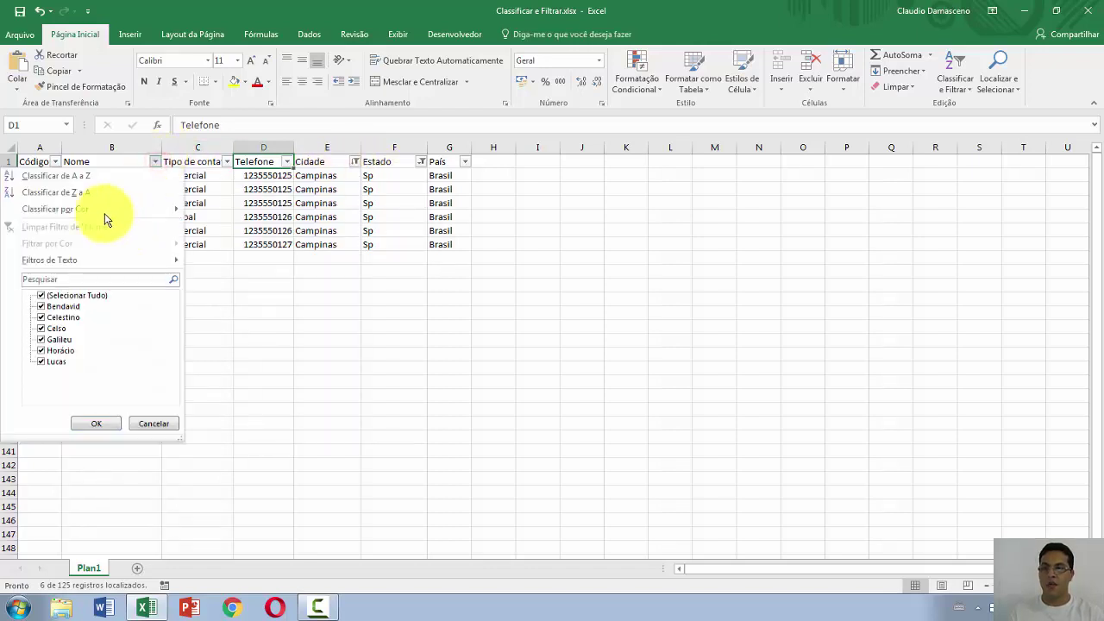
click(90, 191)
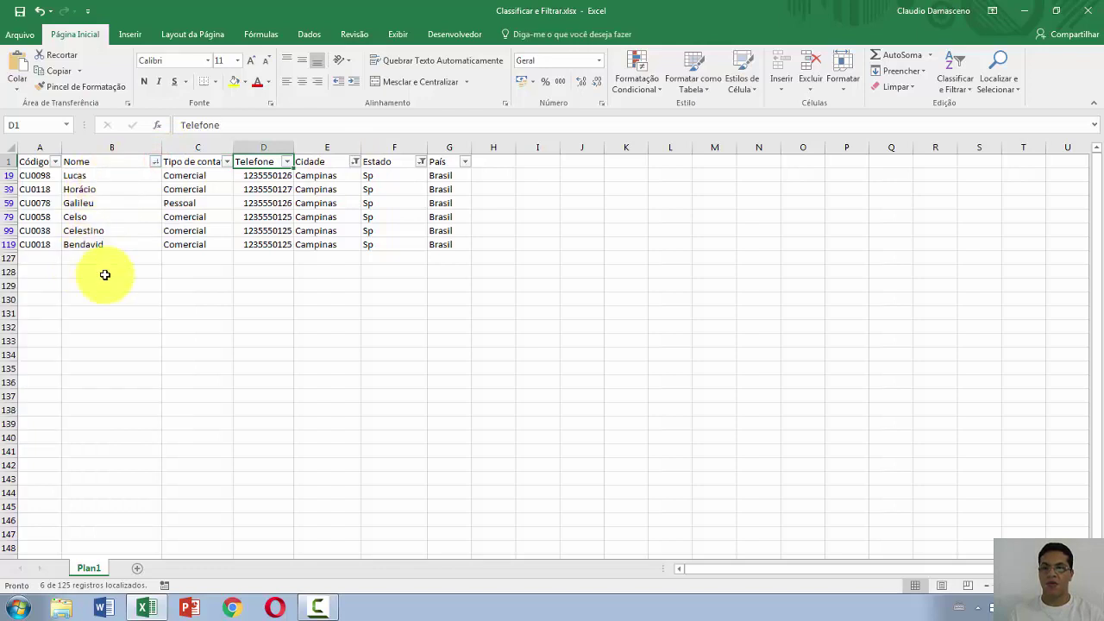
click(157, 164)
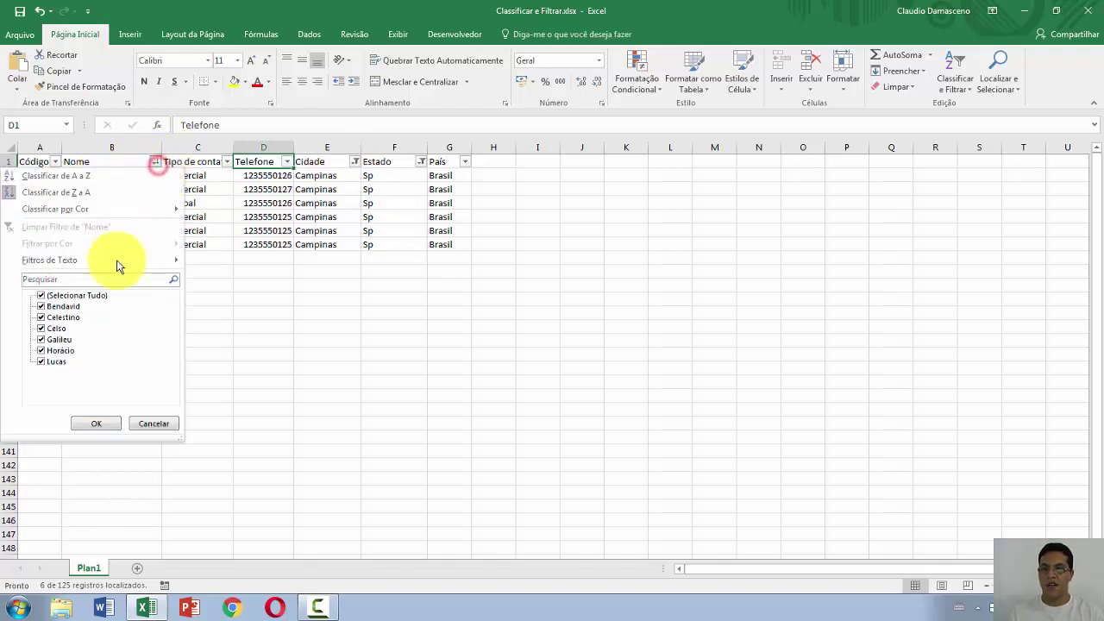
click(104, 176)
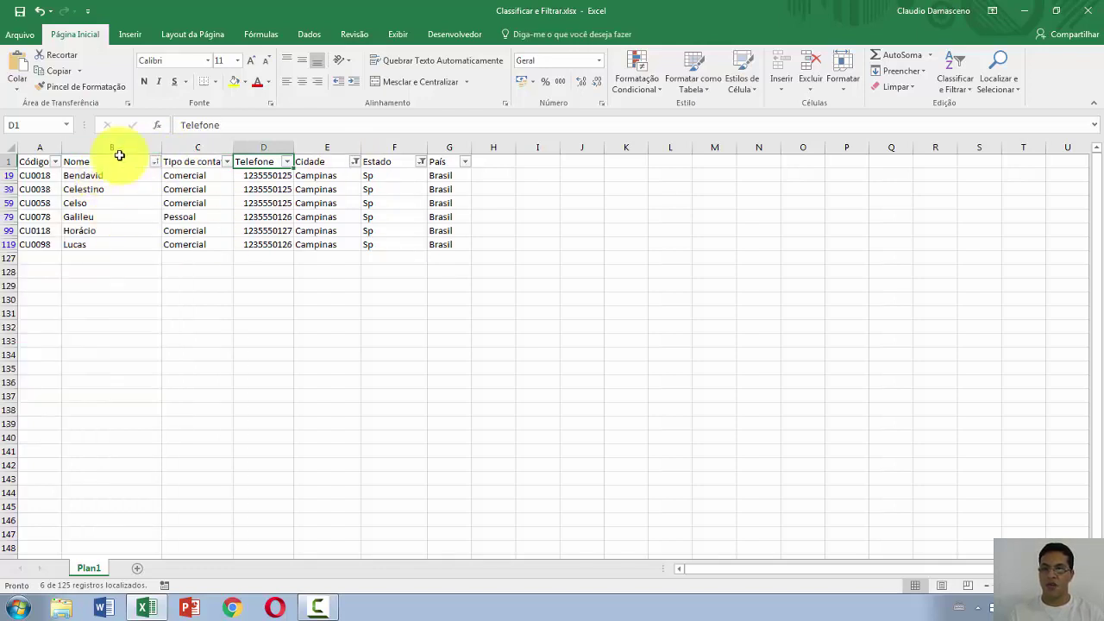
Clear the filters on the Cidade and Estado columns
click(356, 162)
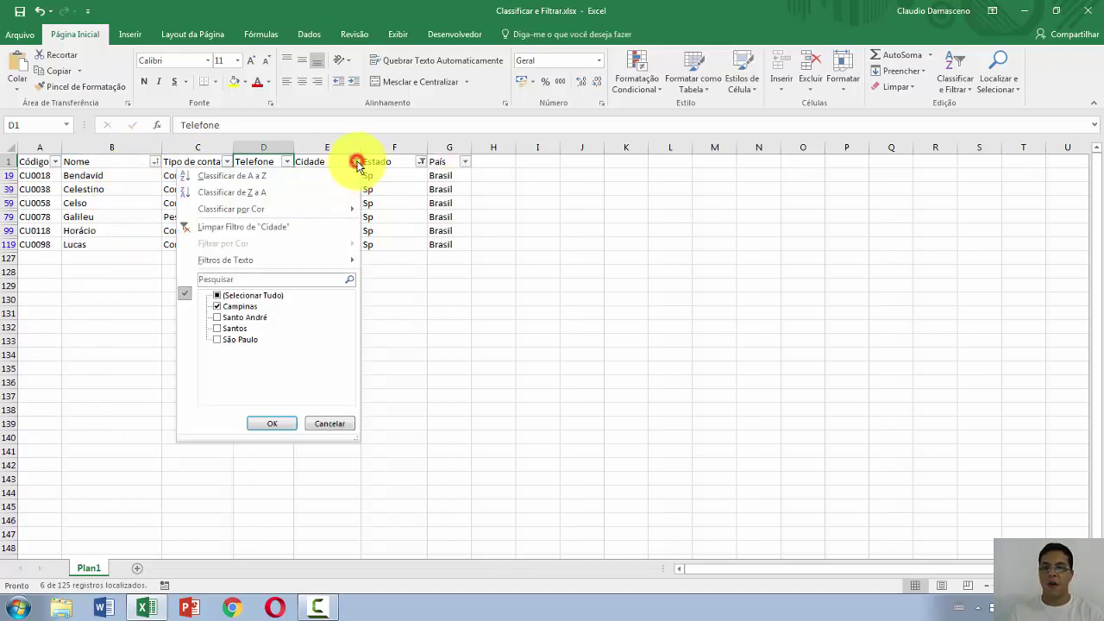
click(320, 227)
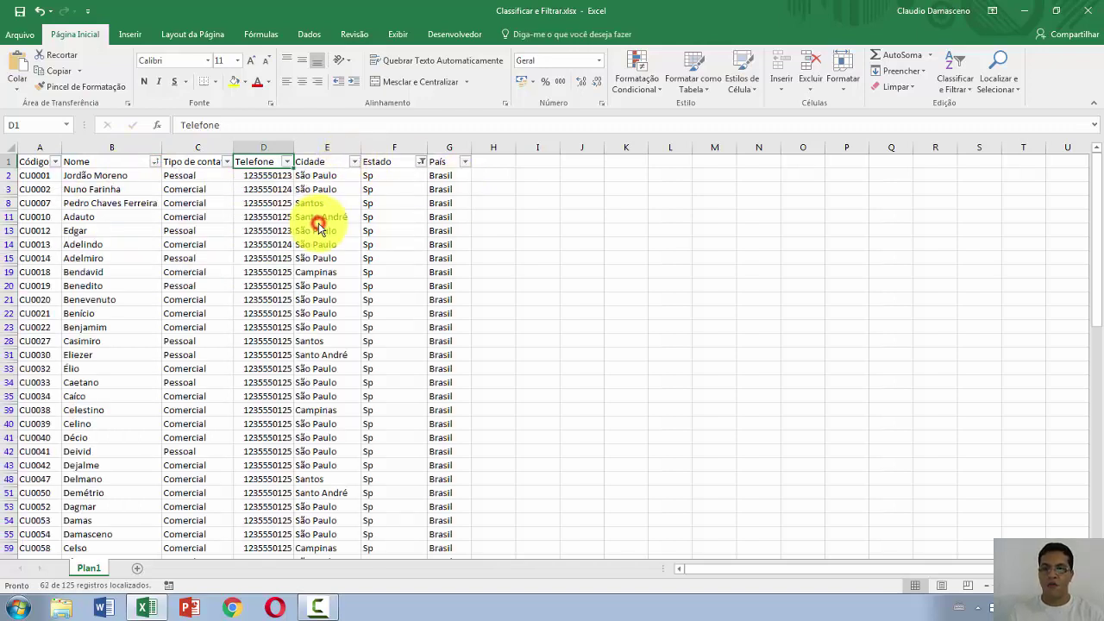
click(420, 162)
click(387, 227)
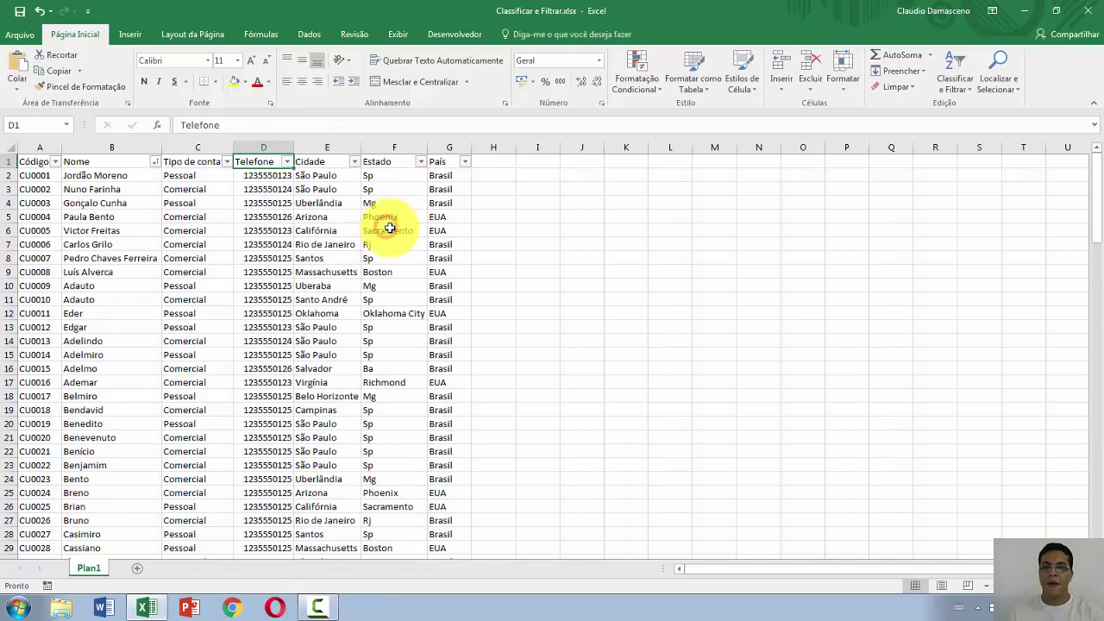
Apply a text filter to the Nome column for names beginning with C, and clear it
click(156, 162)
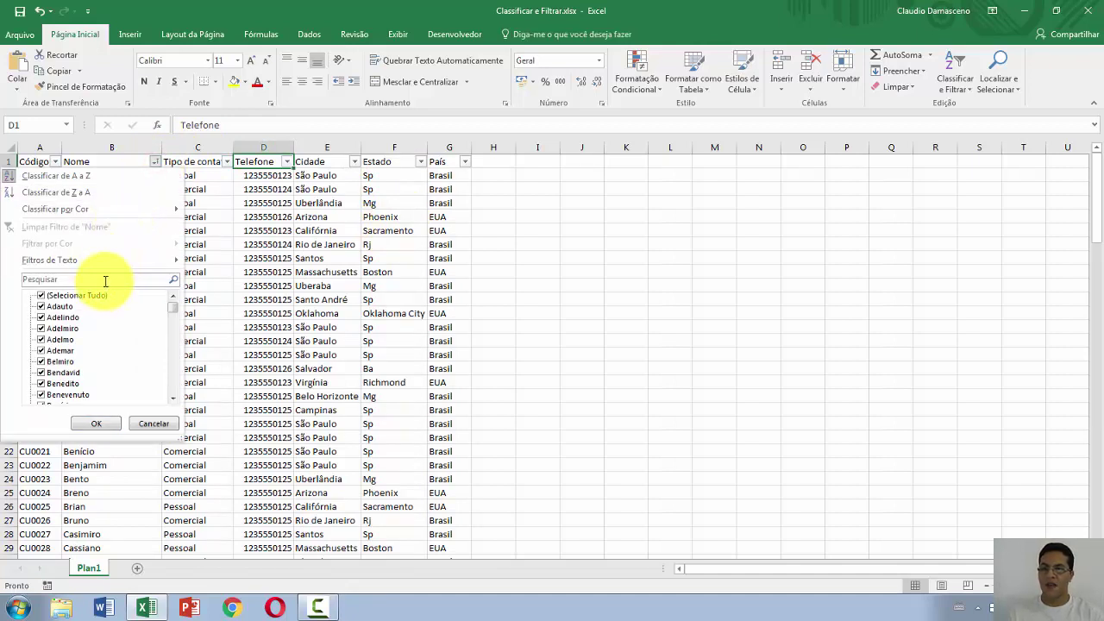
mouse_move(115, 268)
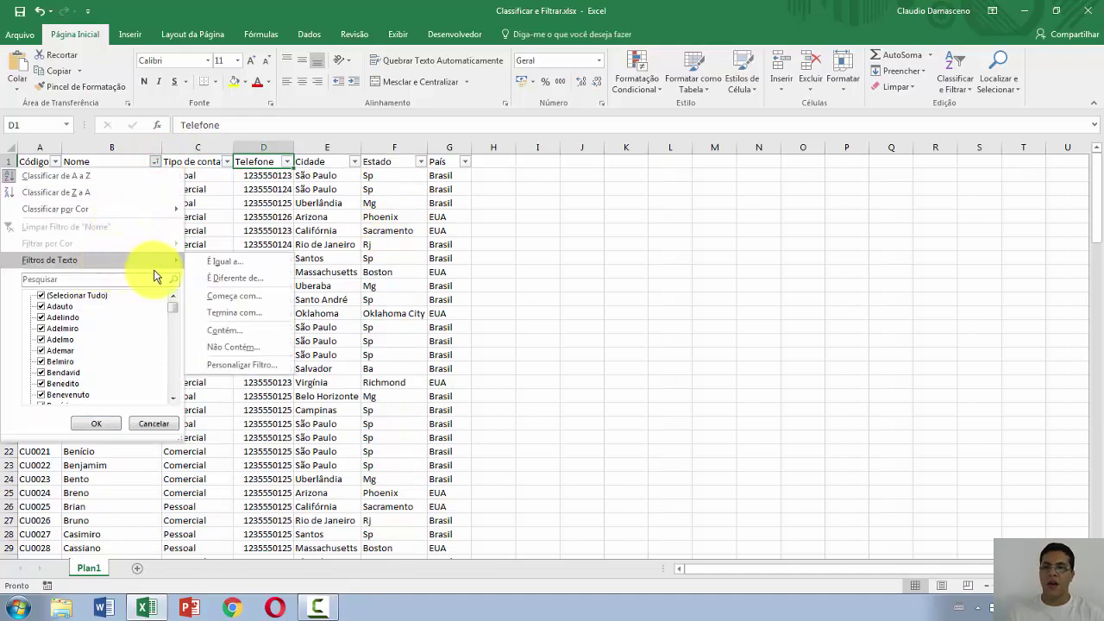
click(218, 295)
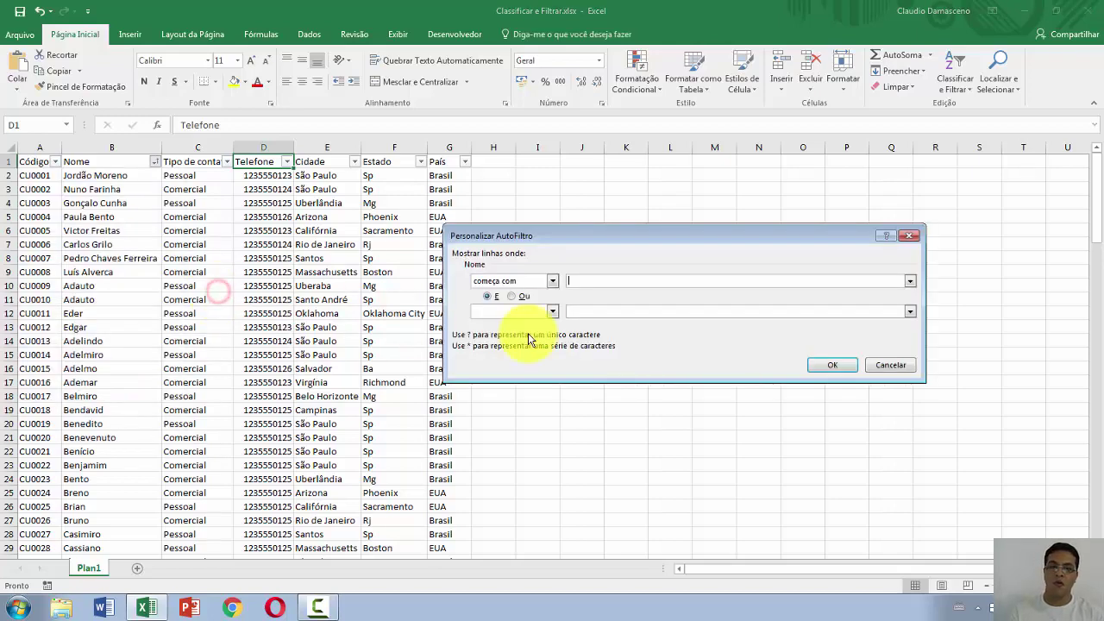
click(828, 365)
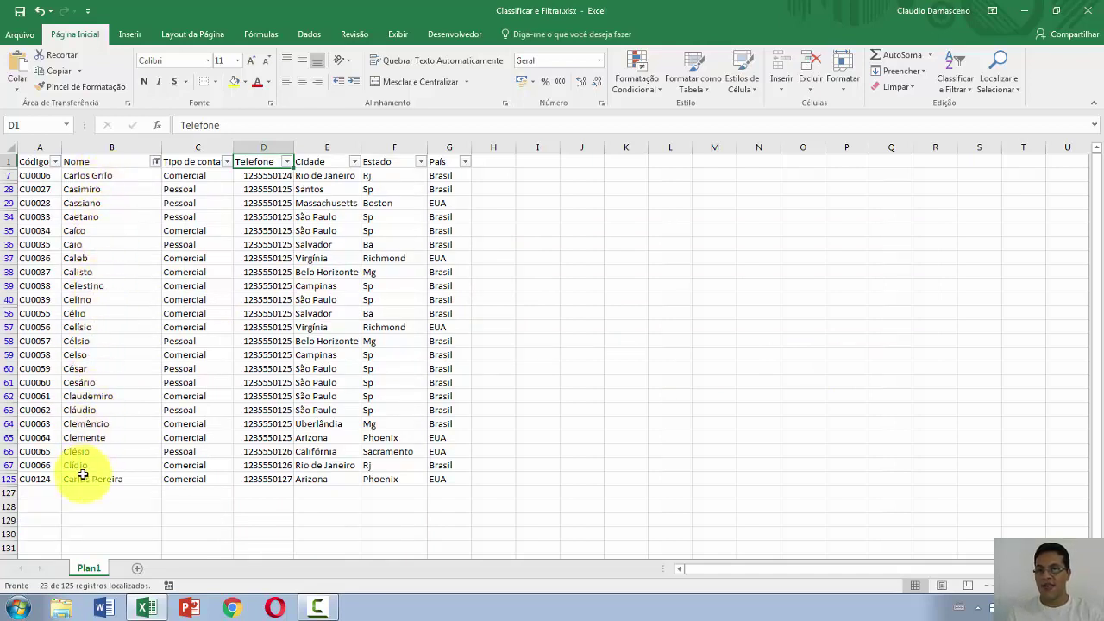
click(155, 161)
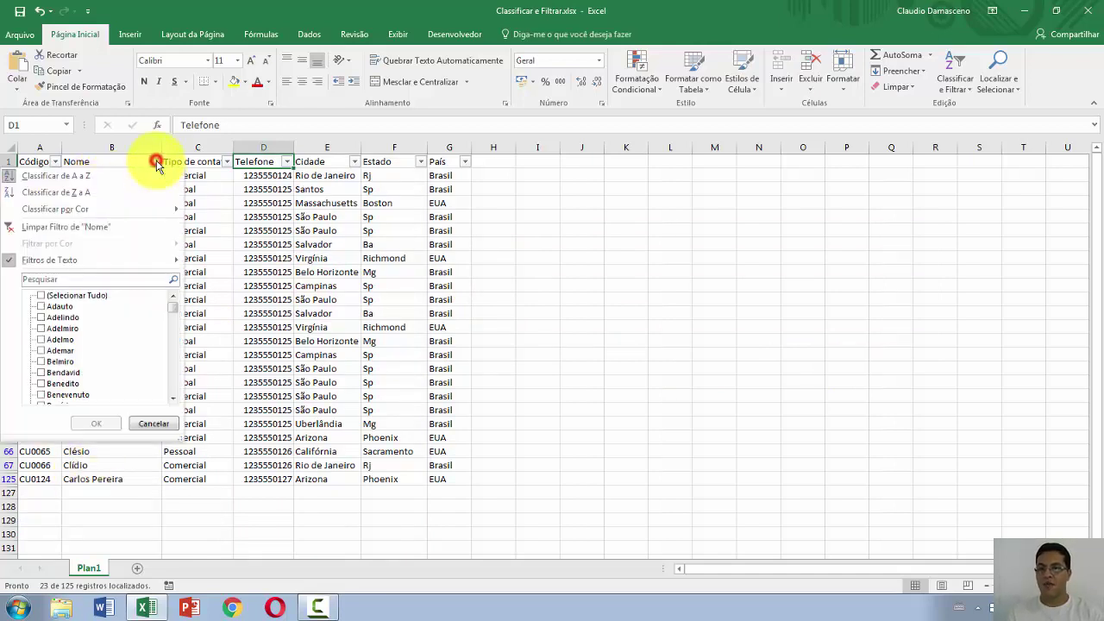
click(153, 227)
Apply a text filter to the Nome column for names containing "Au"
click(155, 161)
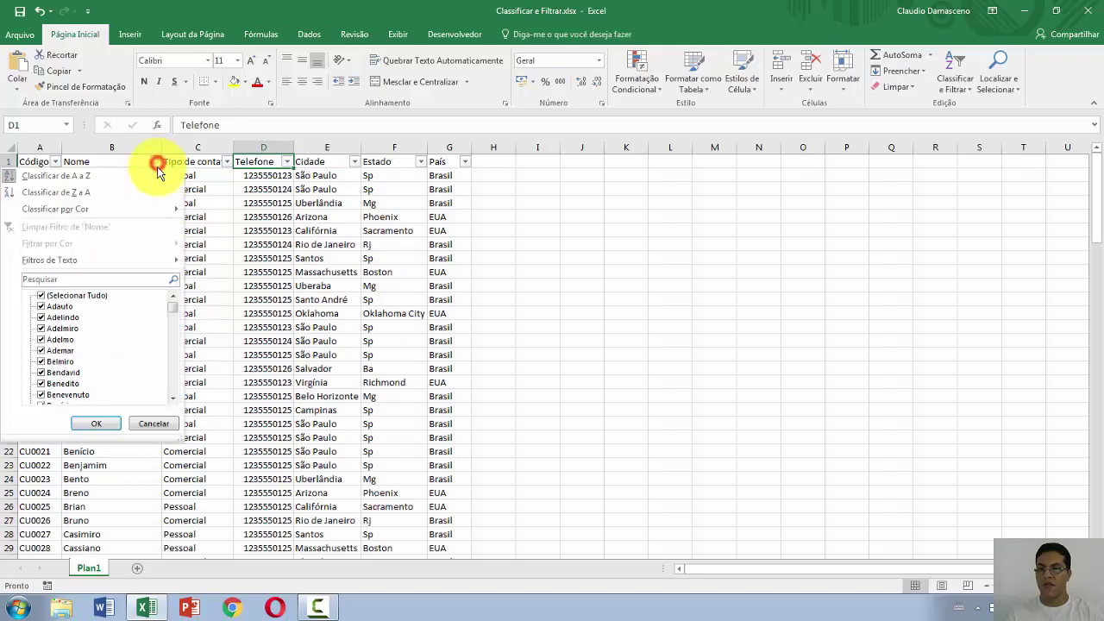
click(138, 260)
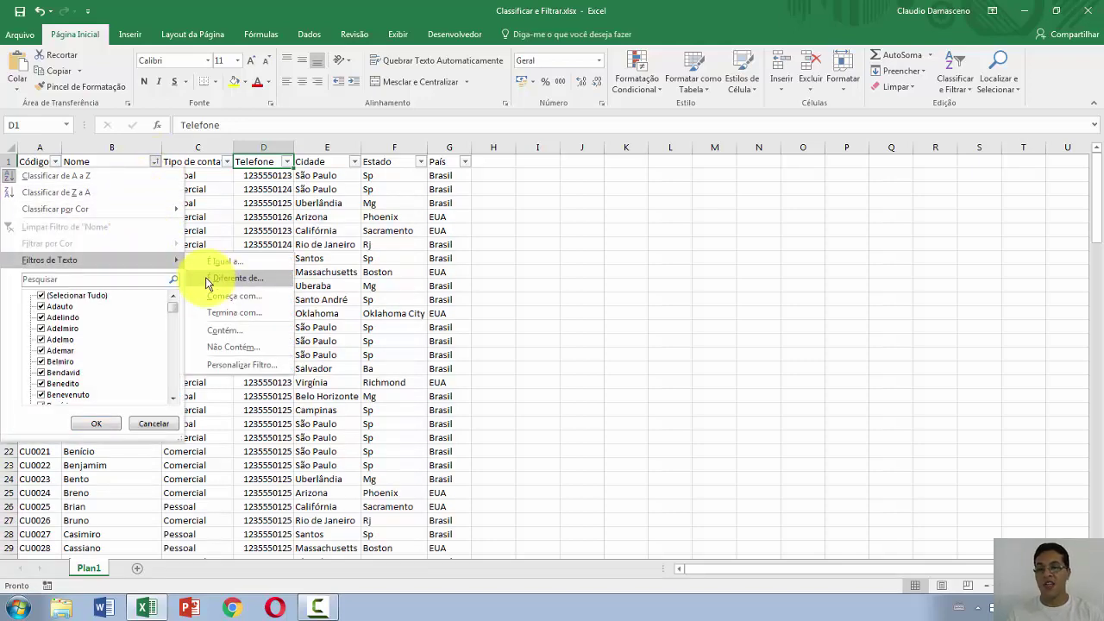
click(239, 333)
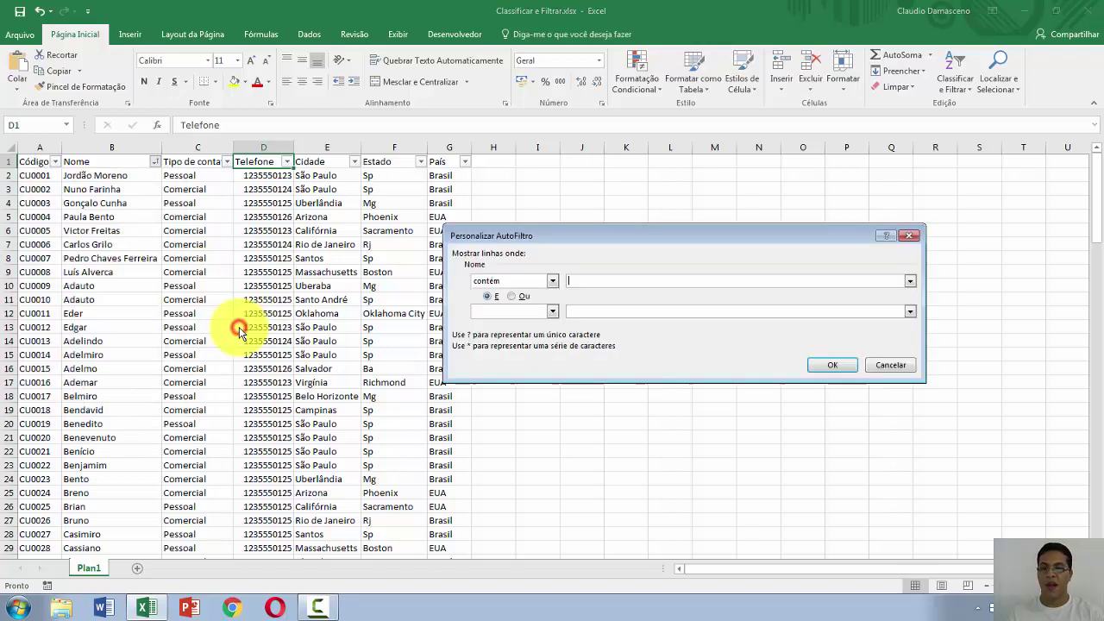
text(A)
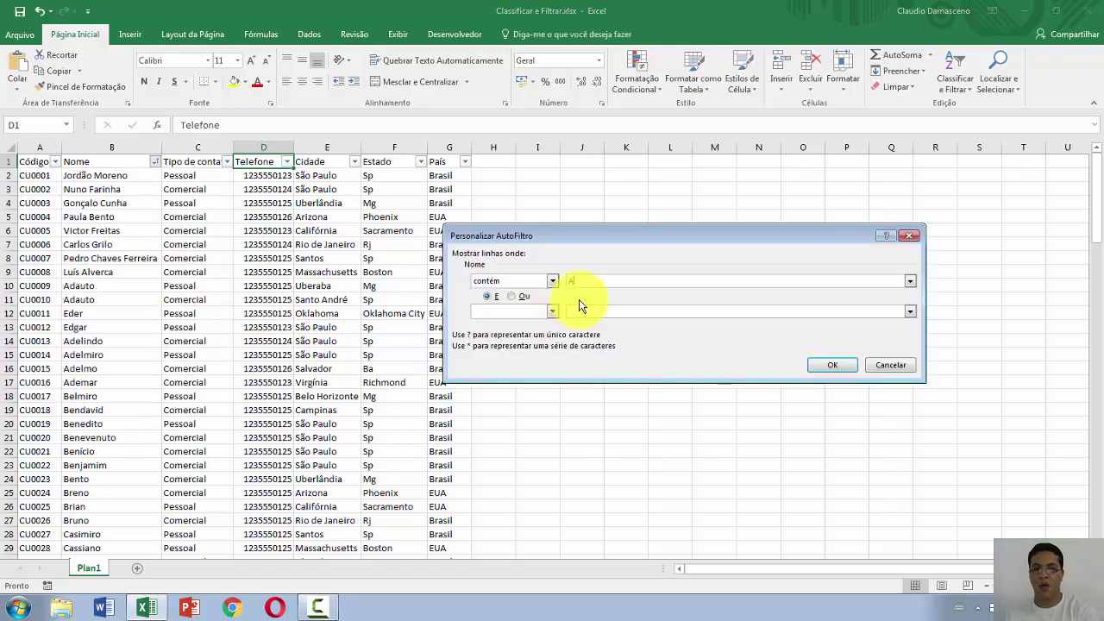
text(u)
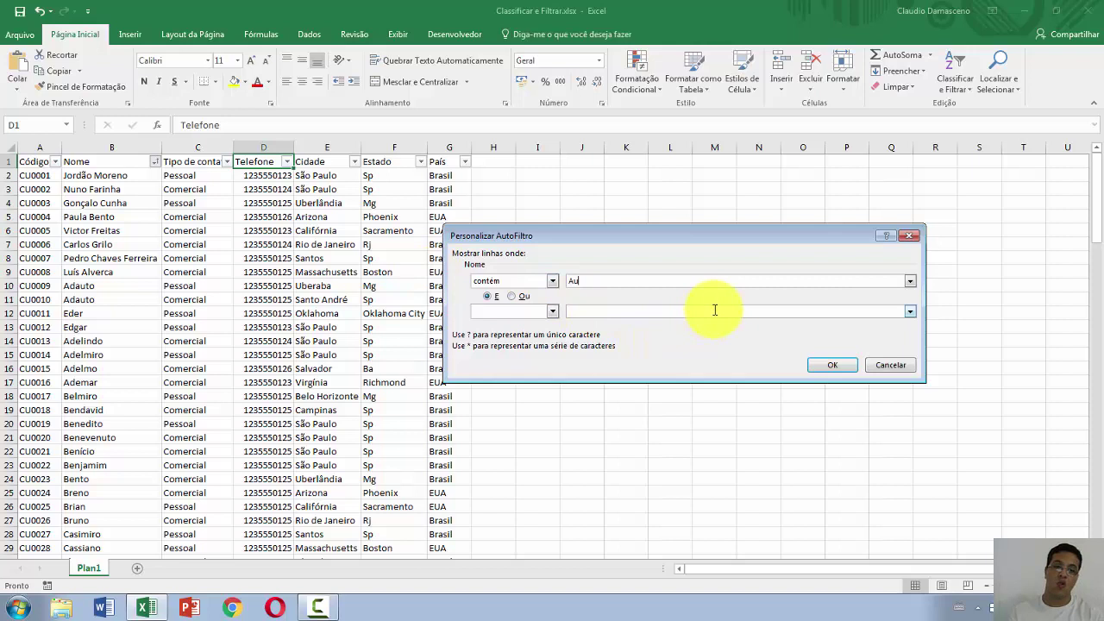
click(835, 366)
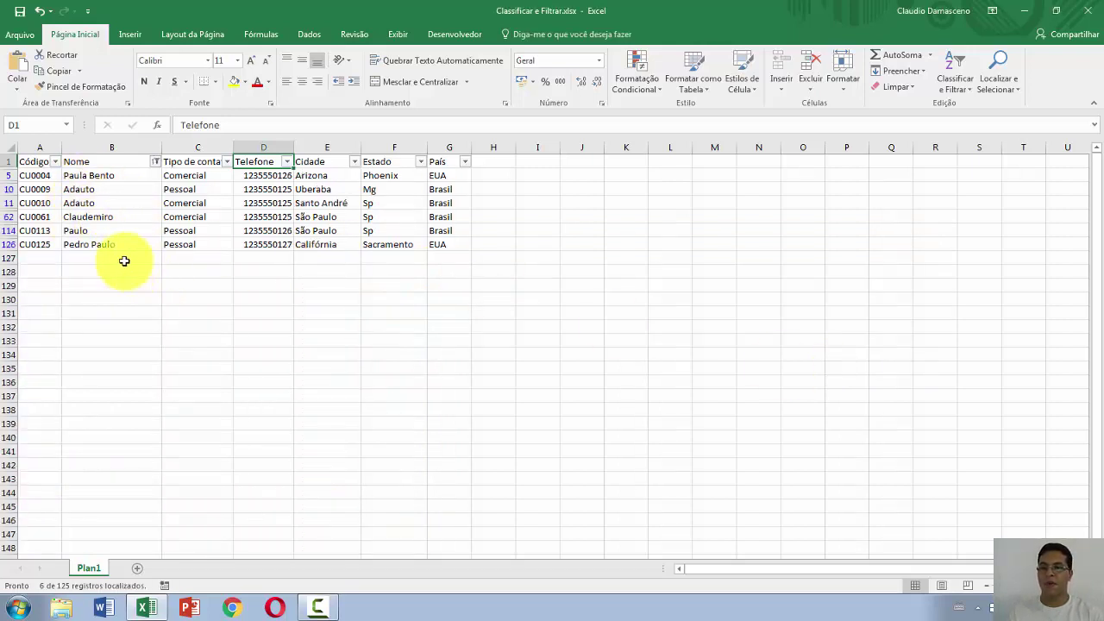
Change the Nome text filter to names ending with "a", and clear the filter from the column
click(155, 162)
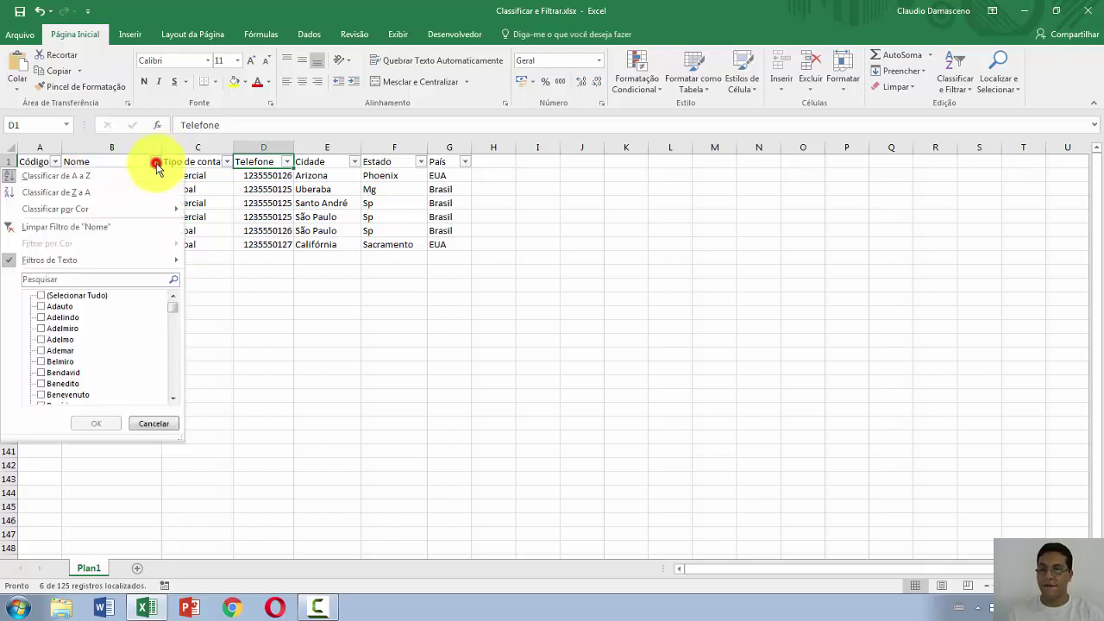
click(127, 255)
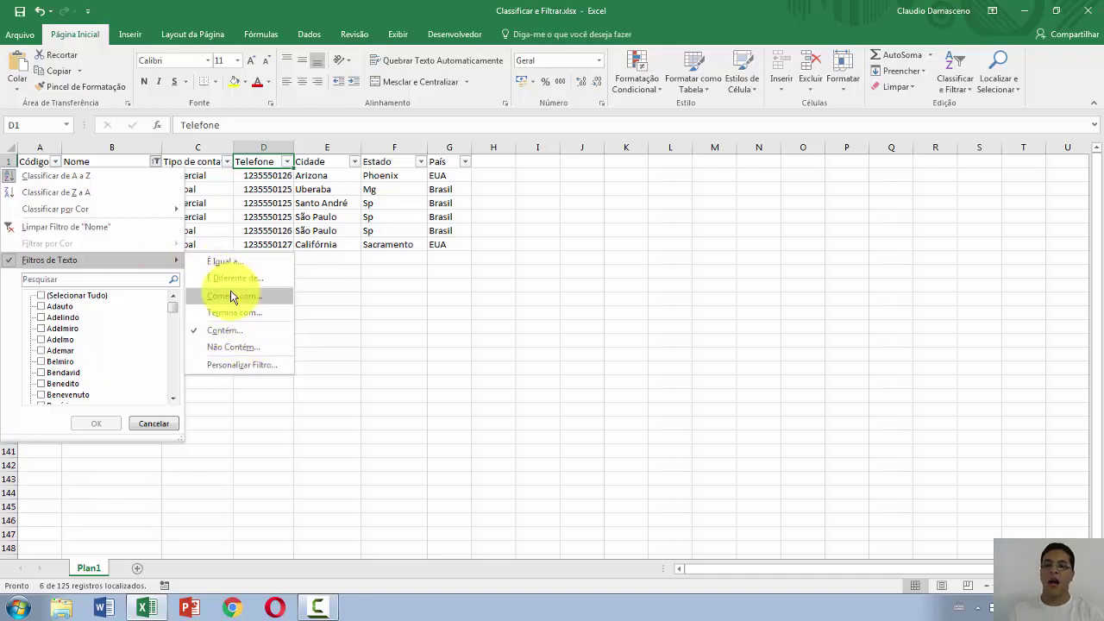
click(231, 315)
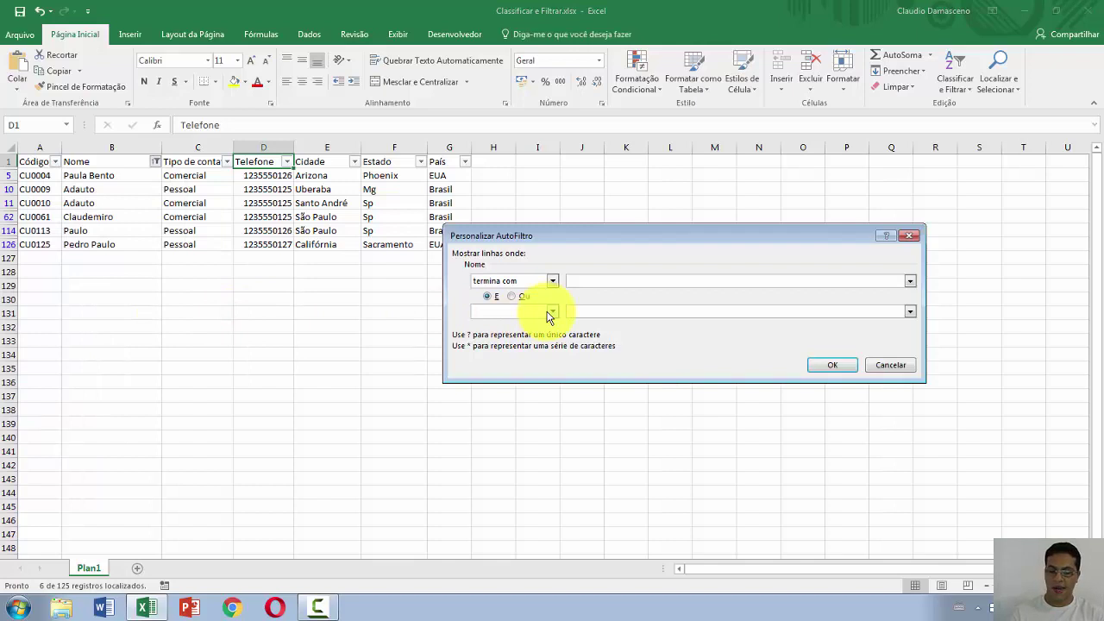
text(a)
click(833, 365)
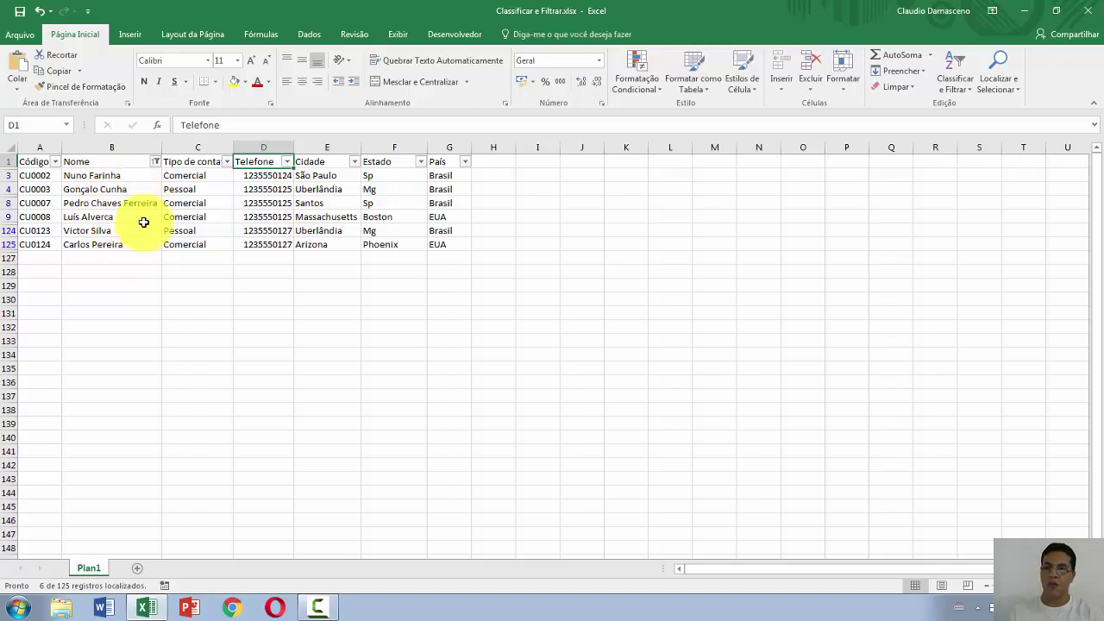
click(159, 163)
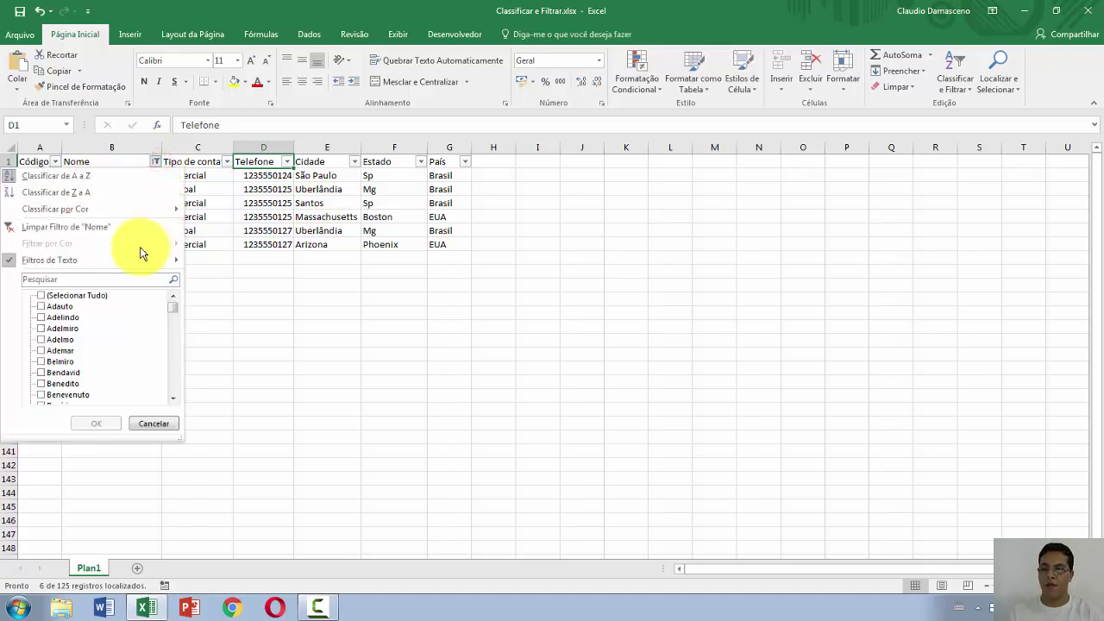
click(141, 229)
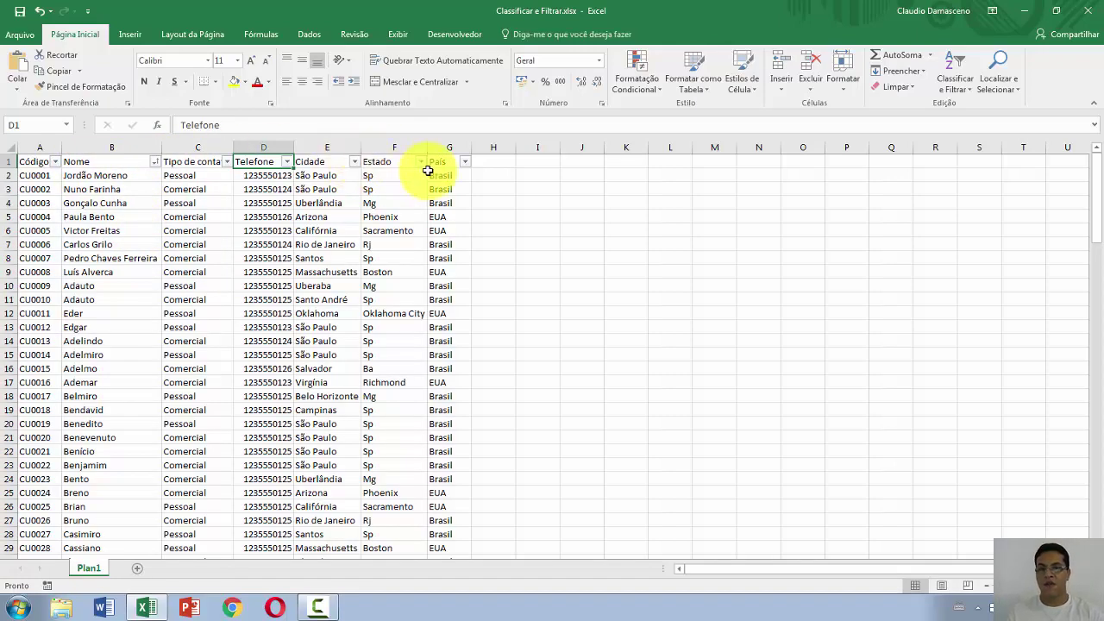
Filter the País column to show only EUA by excluding Brasil
click(465, 163)
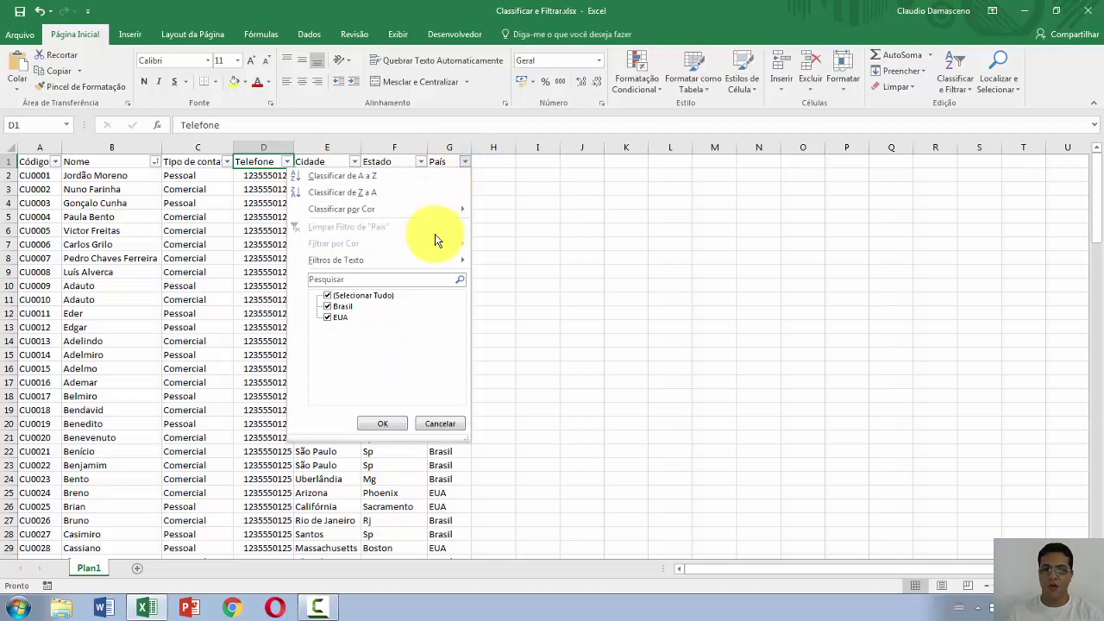
click(329, 306)
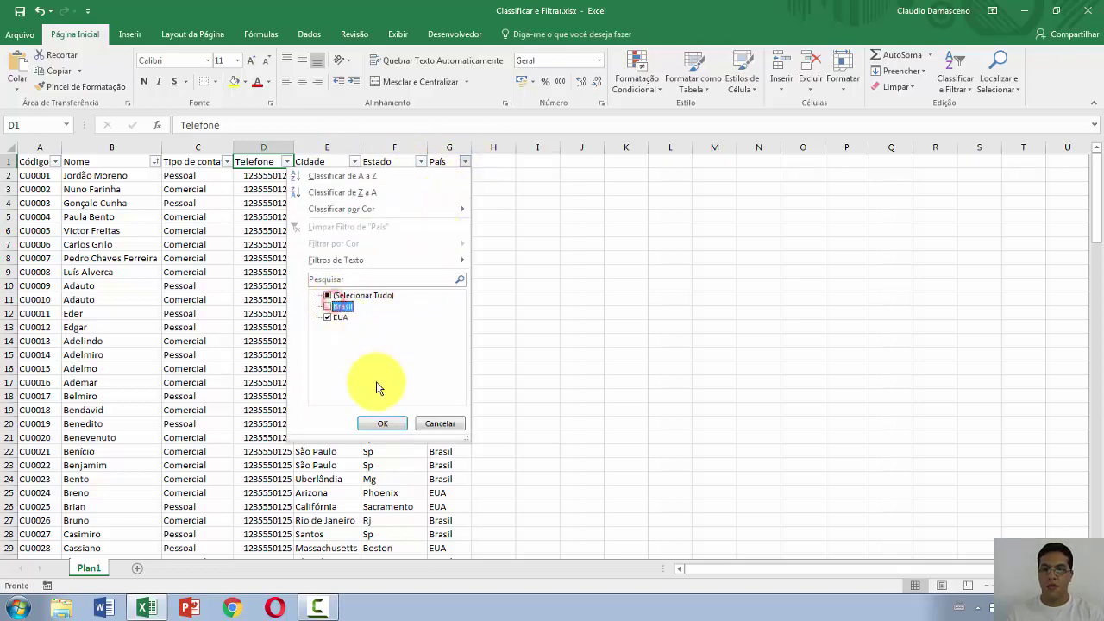
click(382, 423)
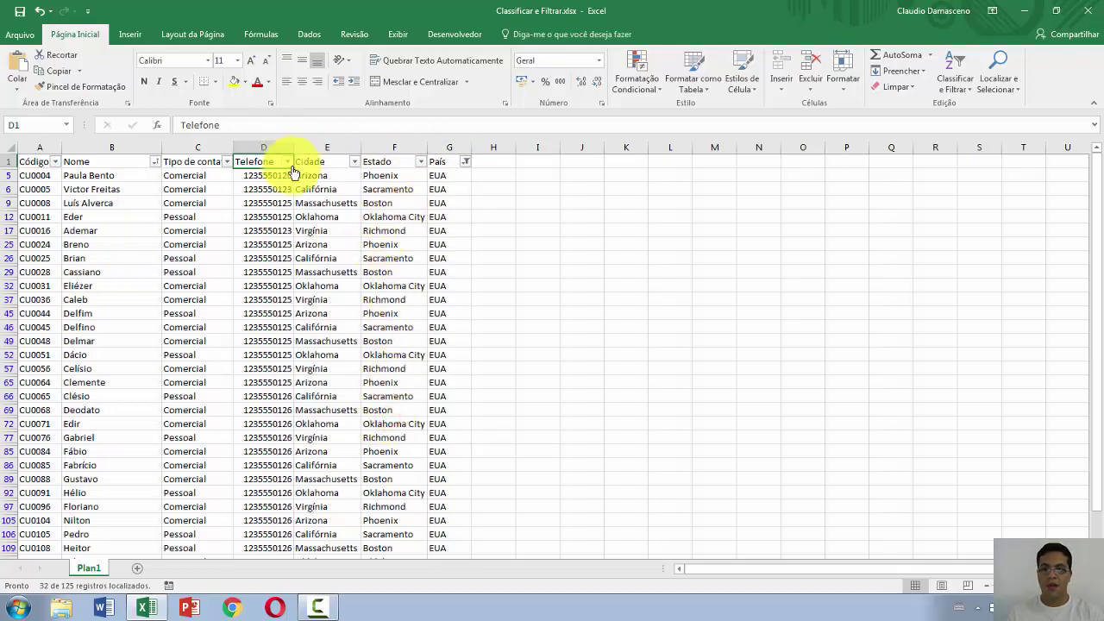
Filter the Cidade column to show only Arizona and Califórnia
click(354, 162)
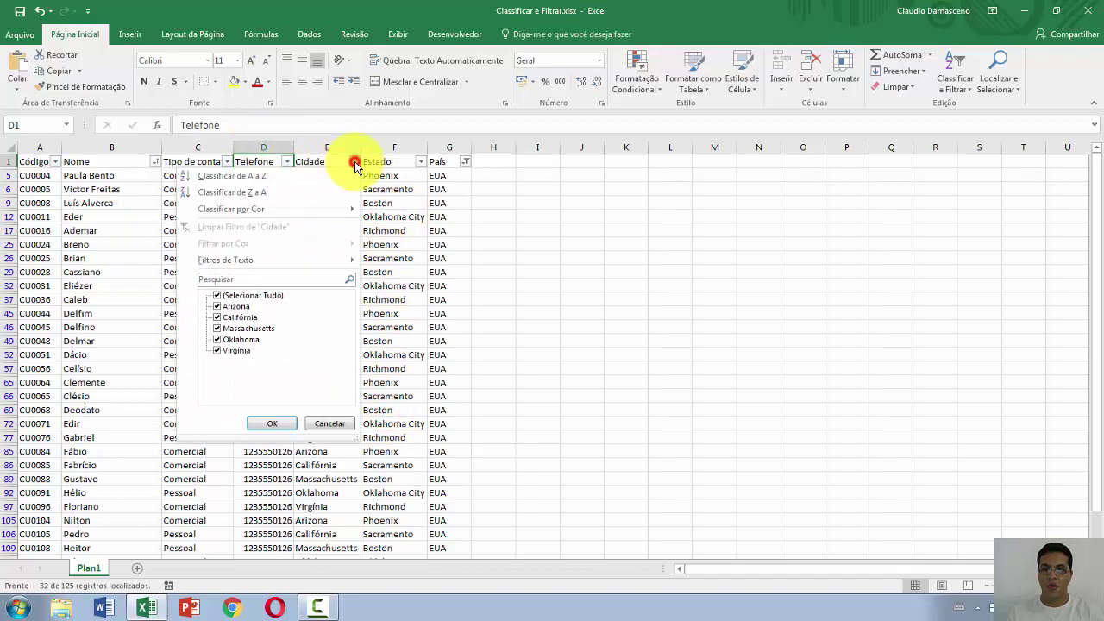
click(236, 329)
click(236, 337)
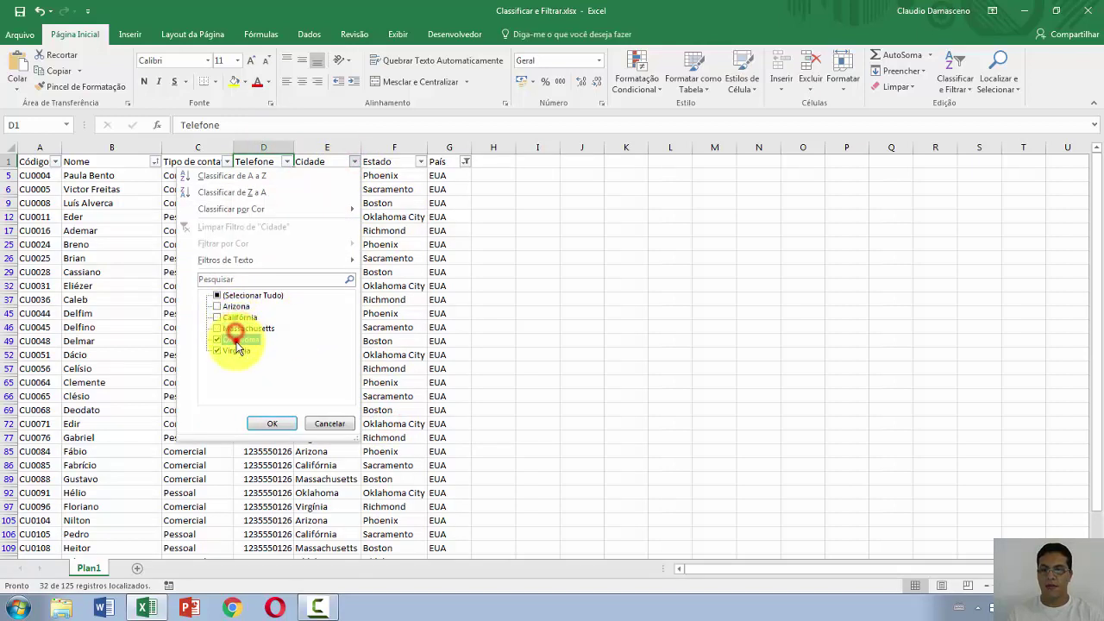
click(236, 350)
click(235, 316)
click(233, 307)
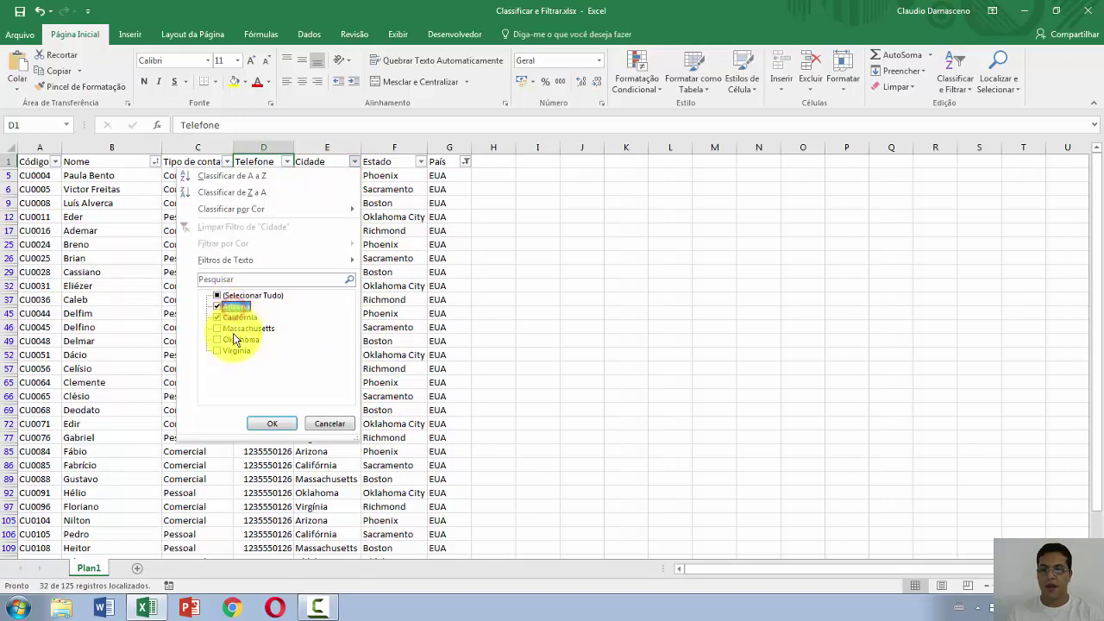
click(233, 317)
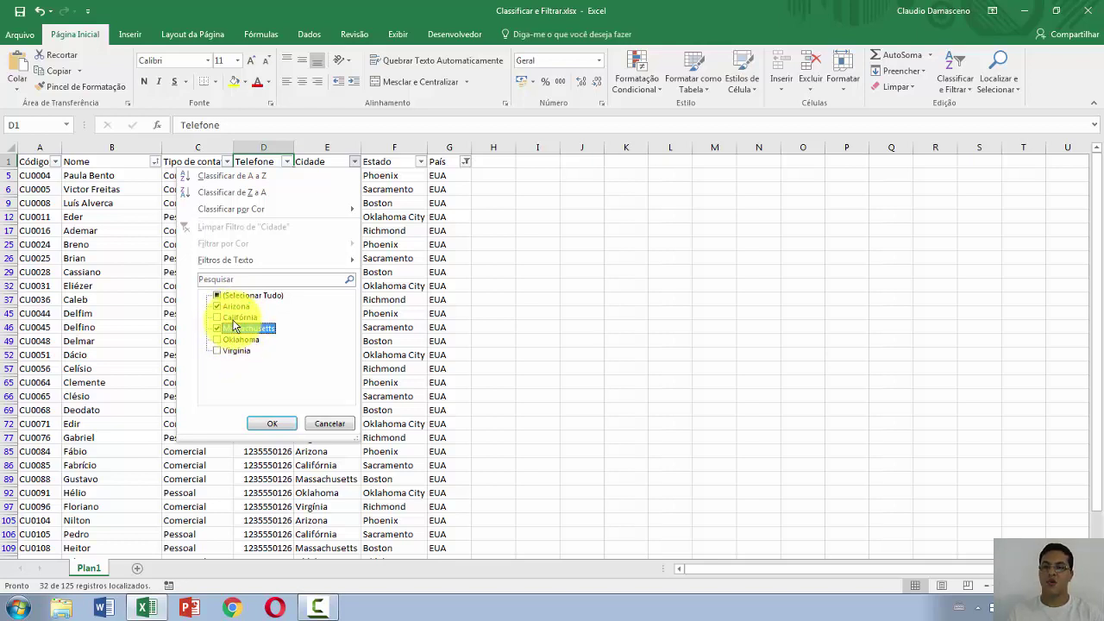
click(234, 327)
click(270, 424)
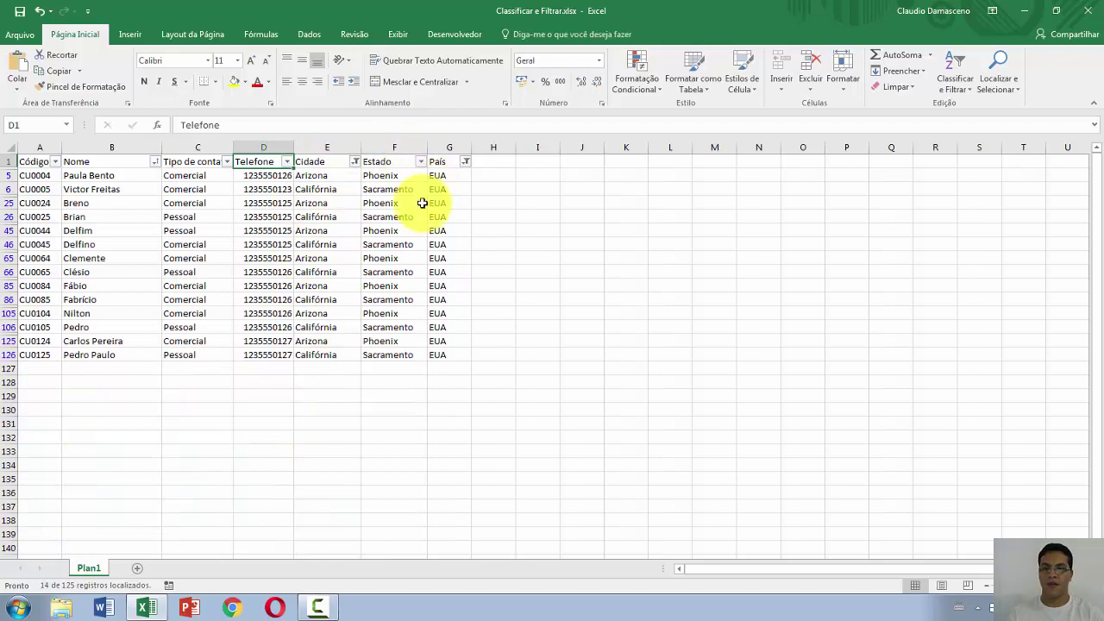
Sort the filtered rows from A to Z by Tipo de contato, and re-sort them from A to Z by Cidade
click(154, 162)
click(222, 161)
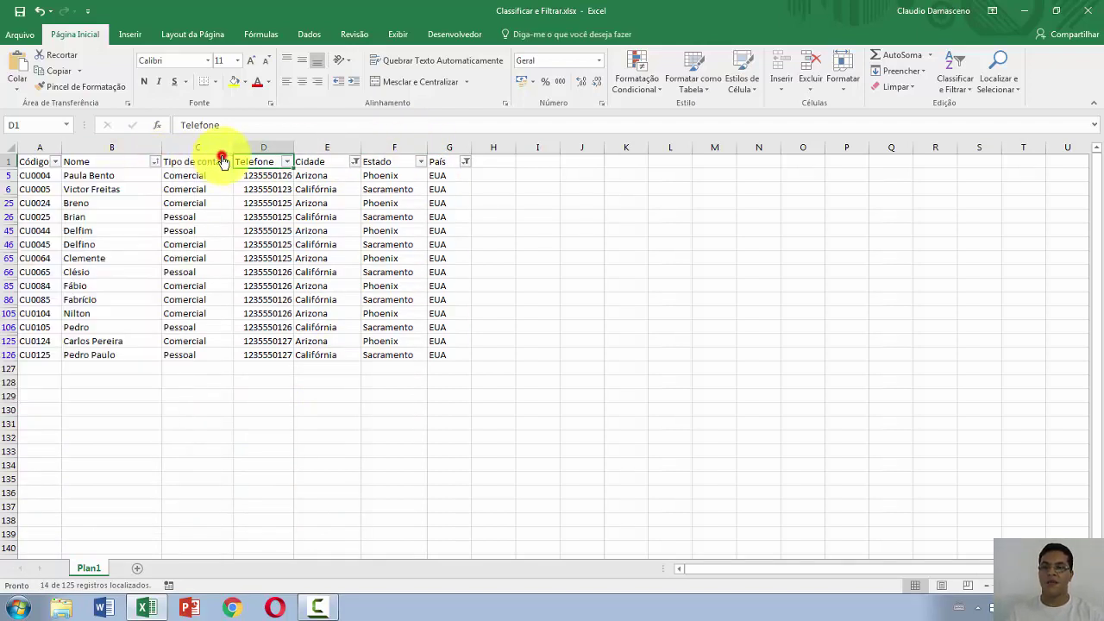
click(227, 162)
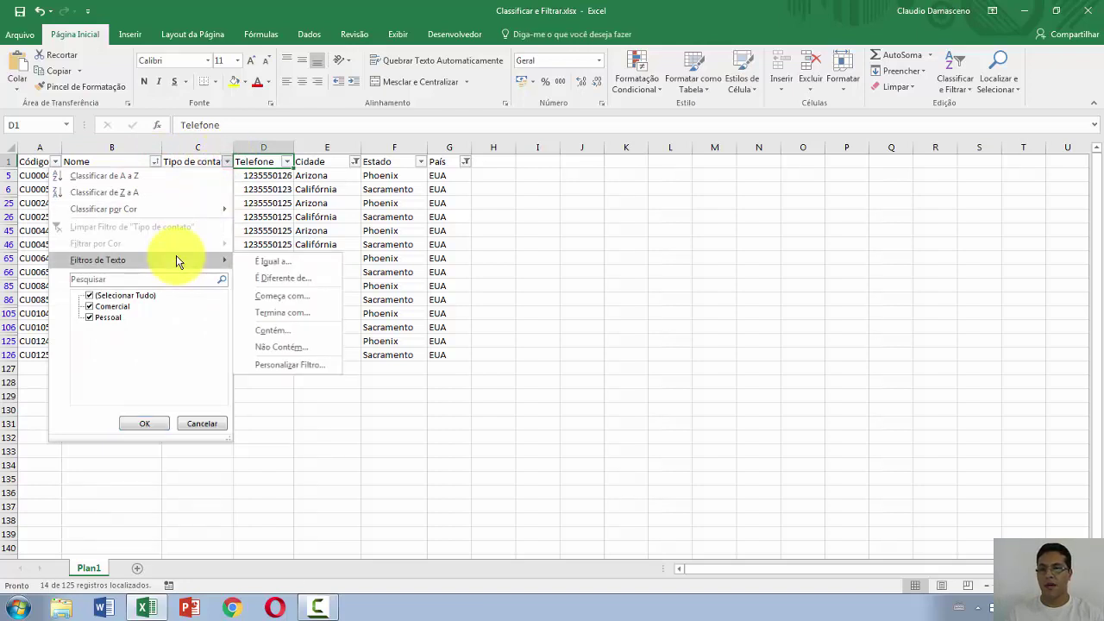
click(182, 177)
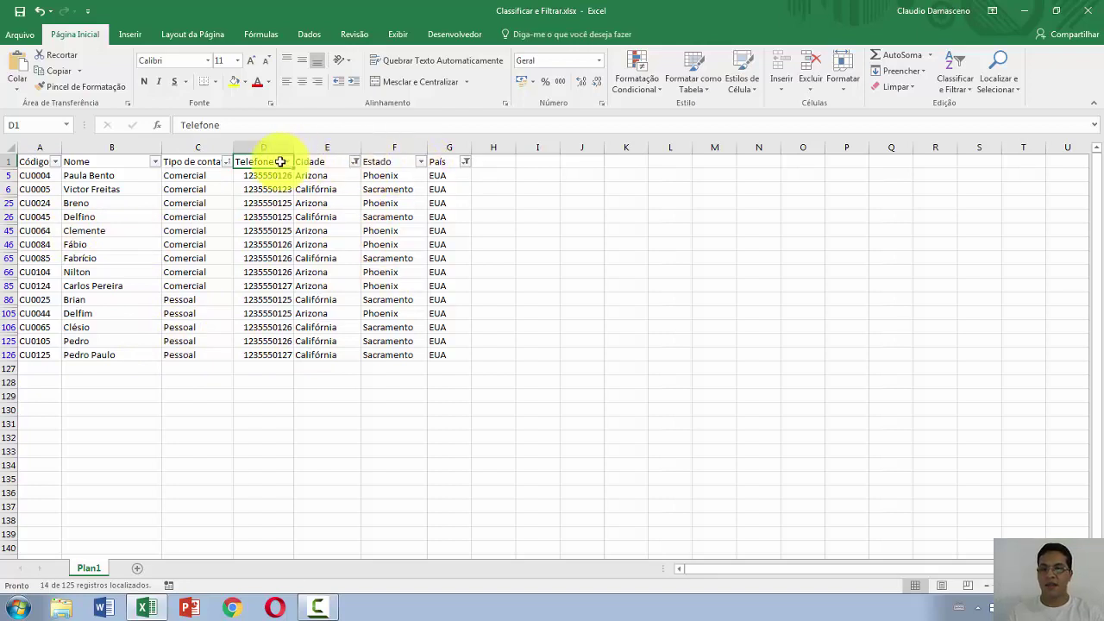
click(226, 162)
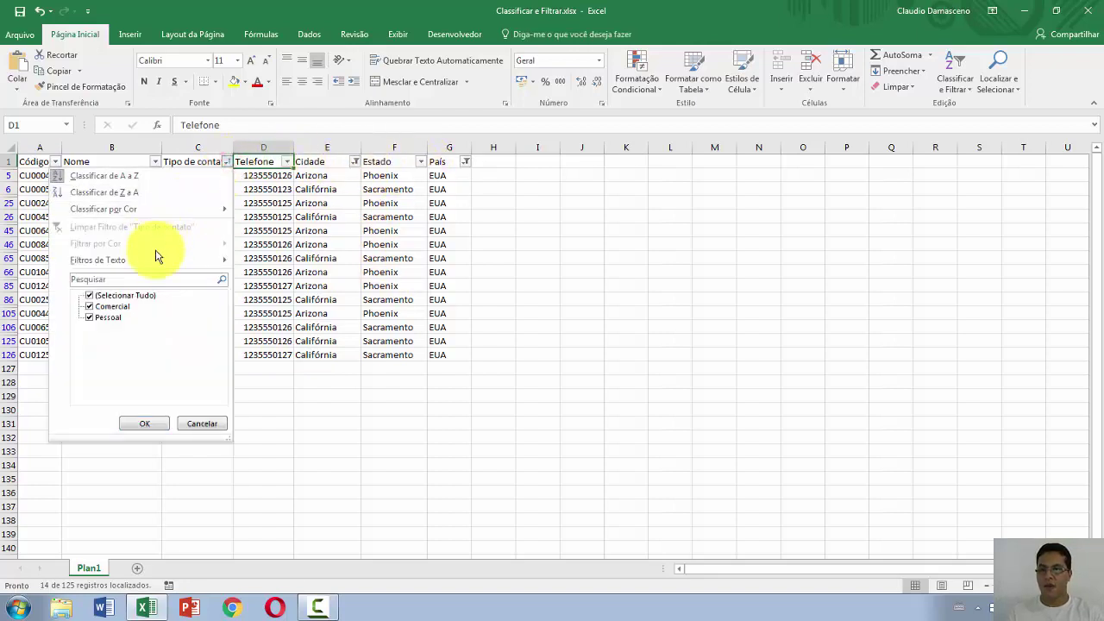
mouse_move(150, 257)
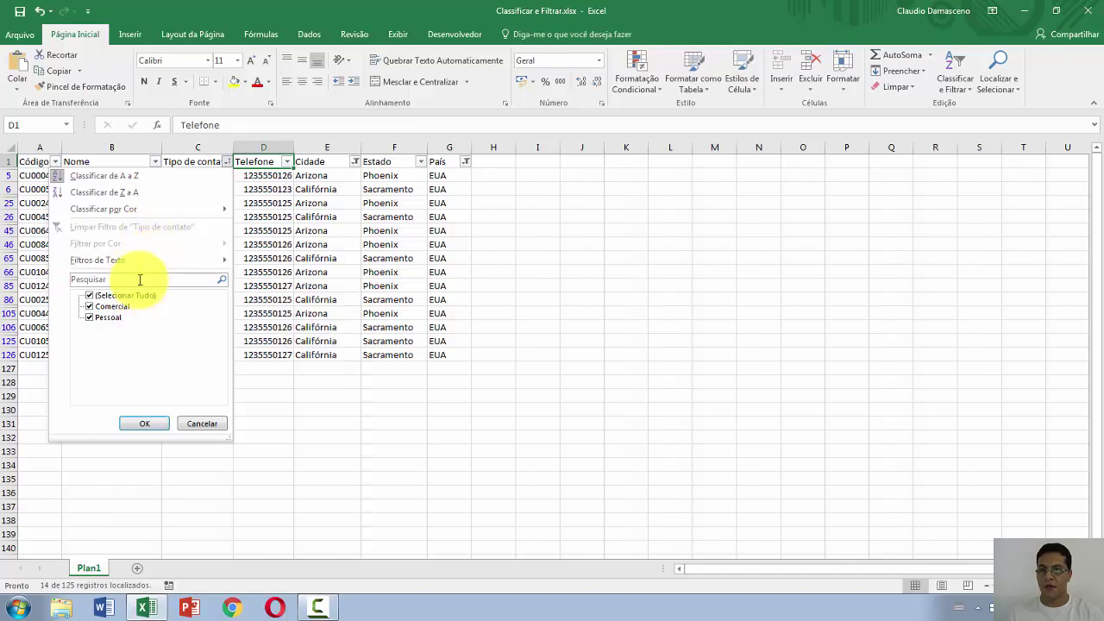
click(123, 181)
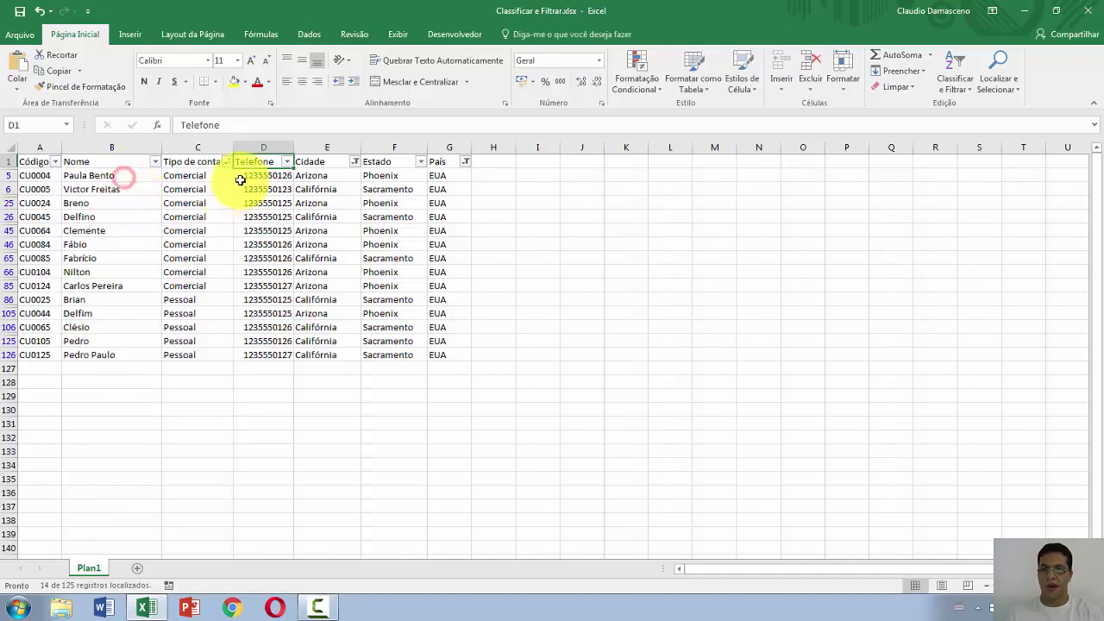
click(356, 163)
click(290, 178)
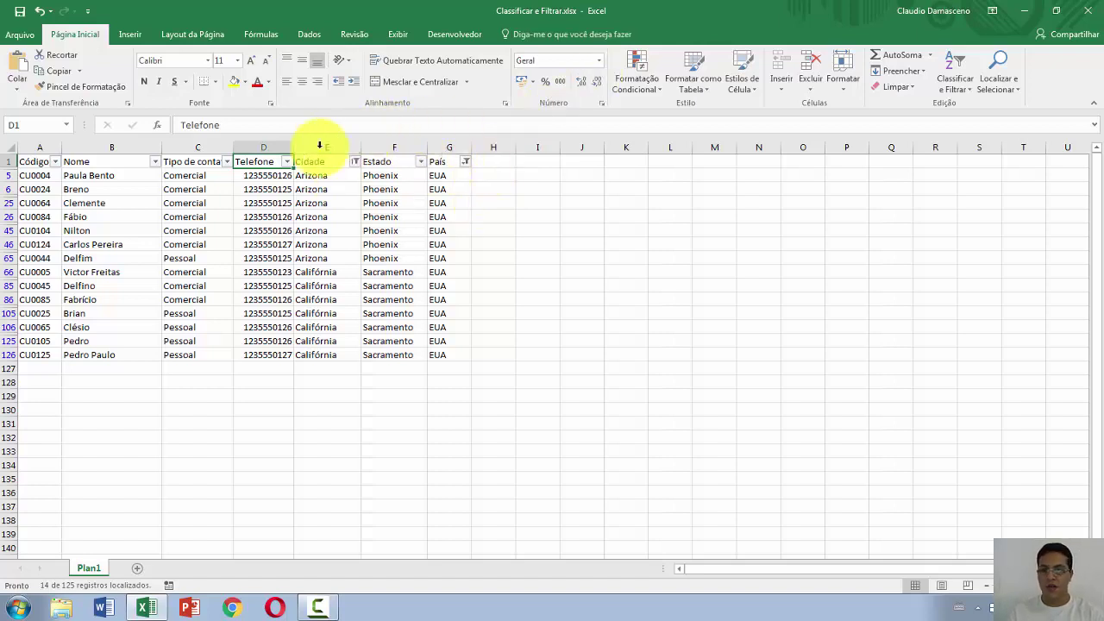
Clear the filters on the Cidade and País columns
click(355, 162)
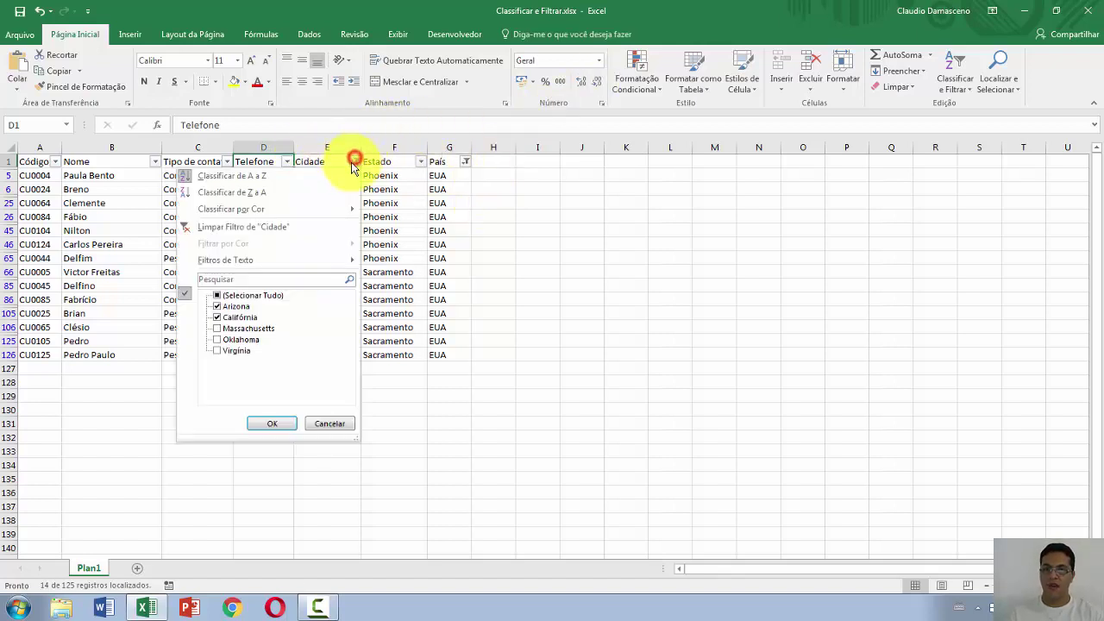
click(285, 226)
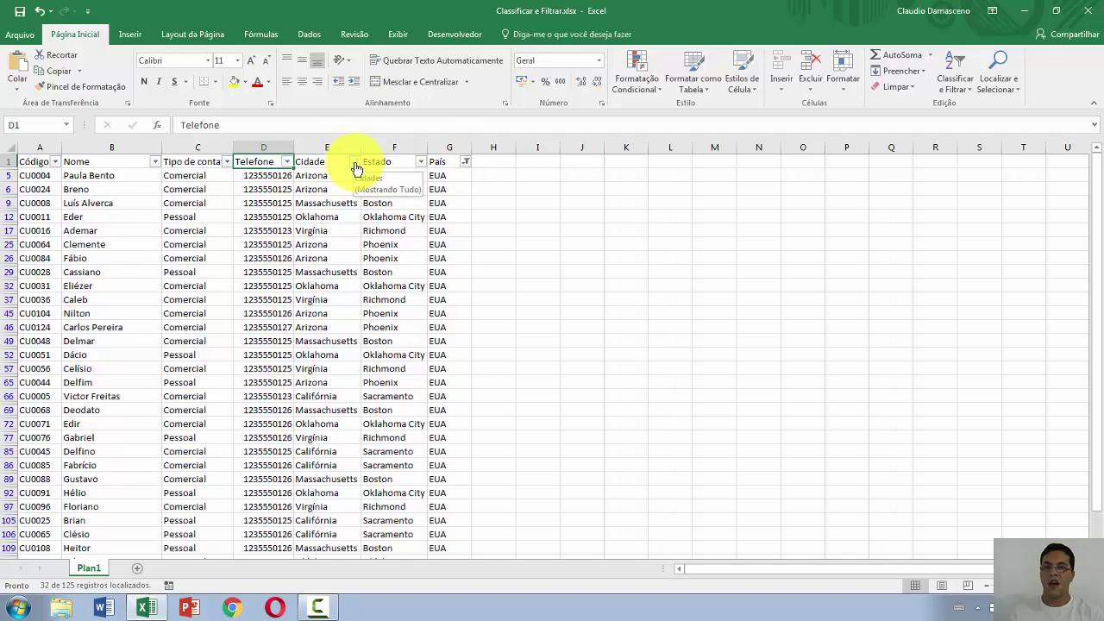
click(354, 162)
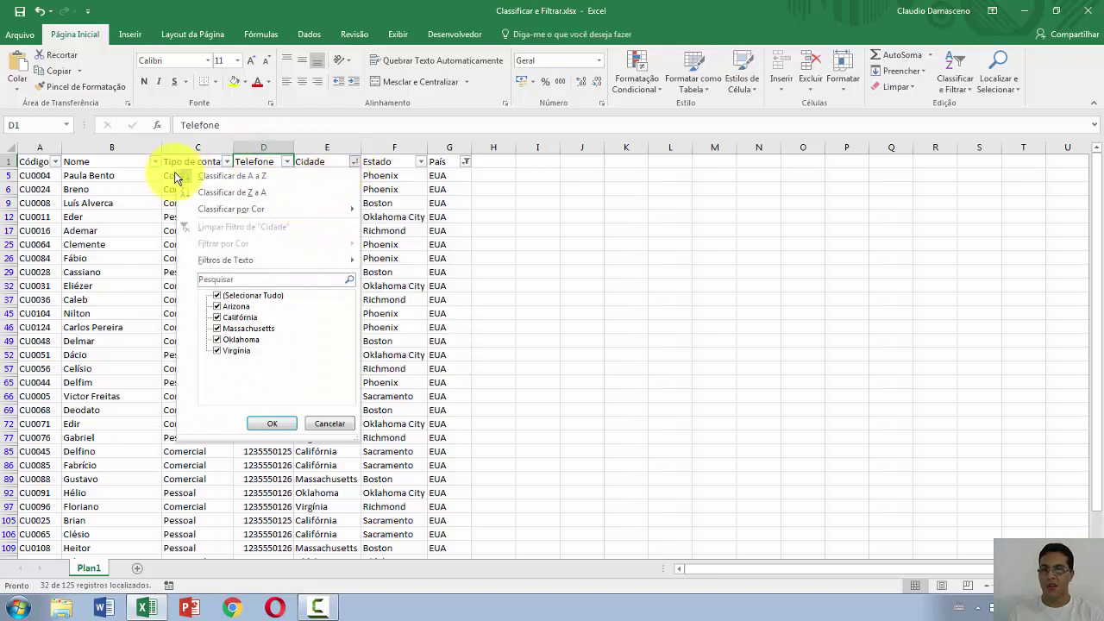
click(463, 161)
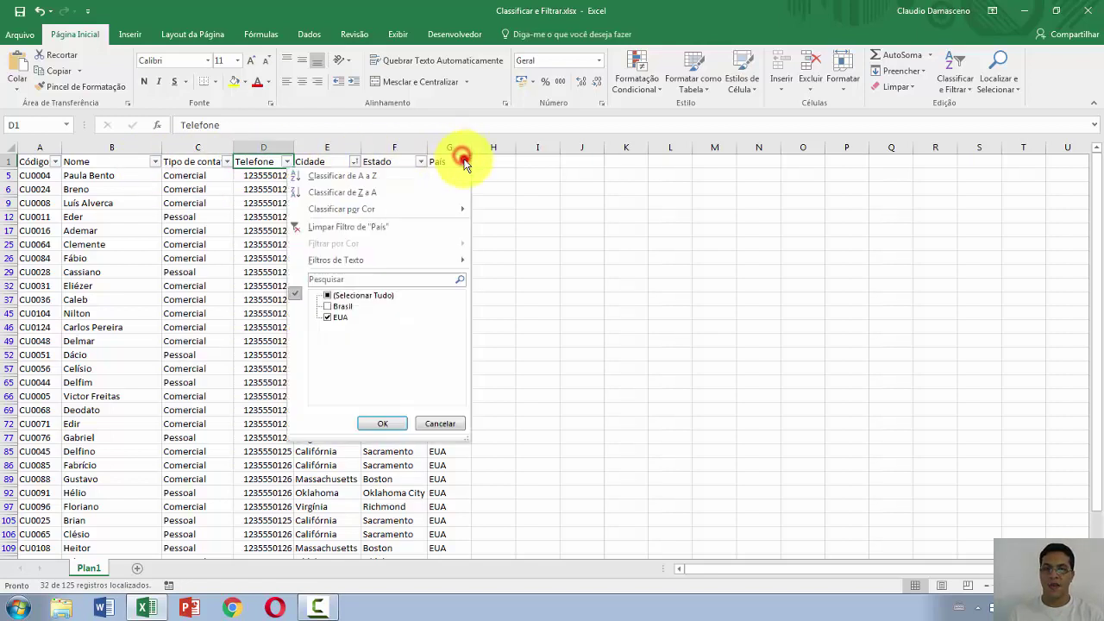
click(400, 224)
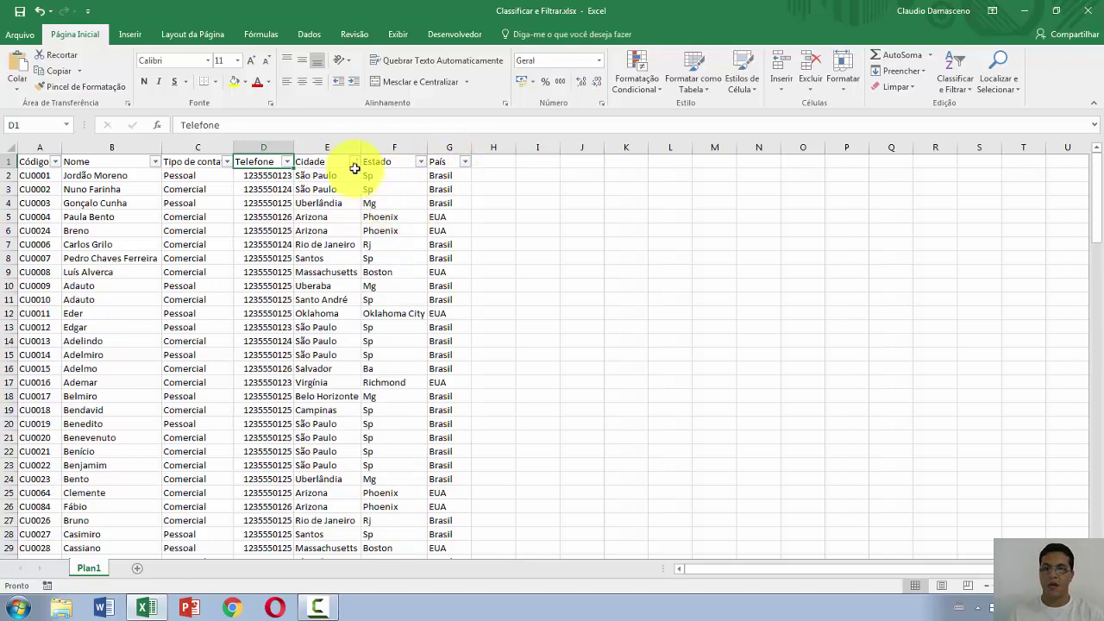
Sort the whole table from A to Z by Cidade, and re-sort it from A to Z by Código do cliente
click(354, 162)
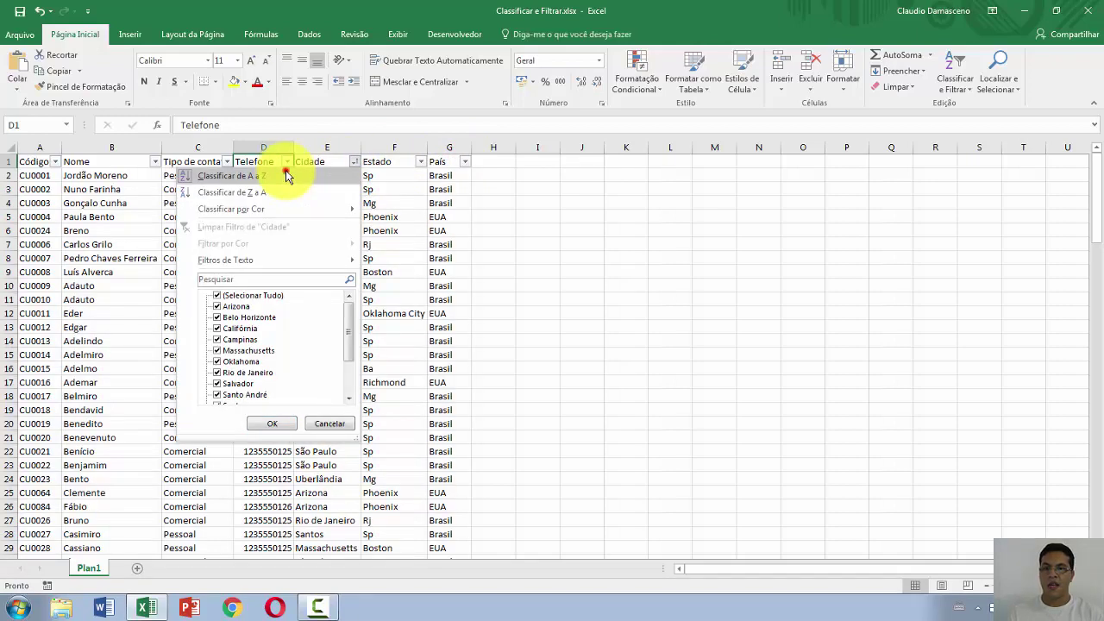
click(285, 176)
click(354, 162)
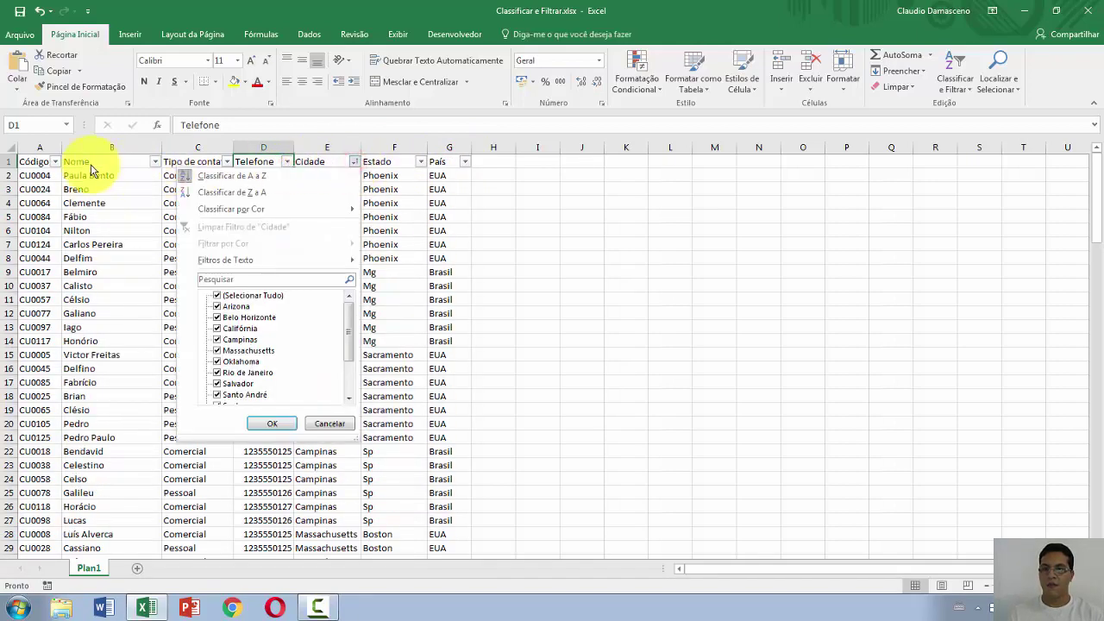
click(56, 162)
click(56, 162)
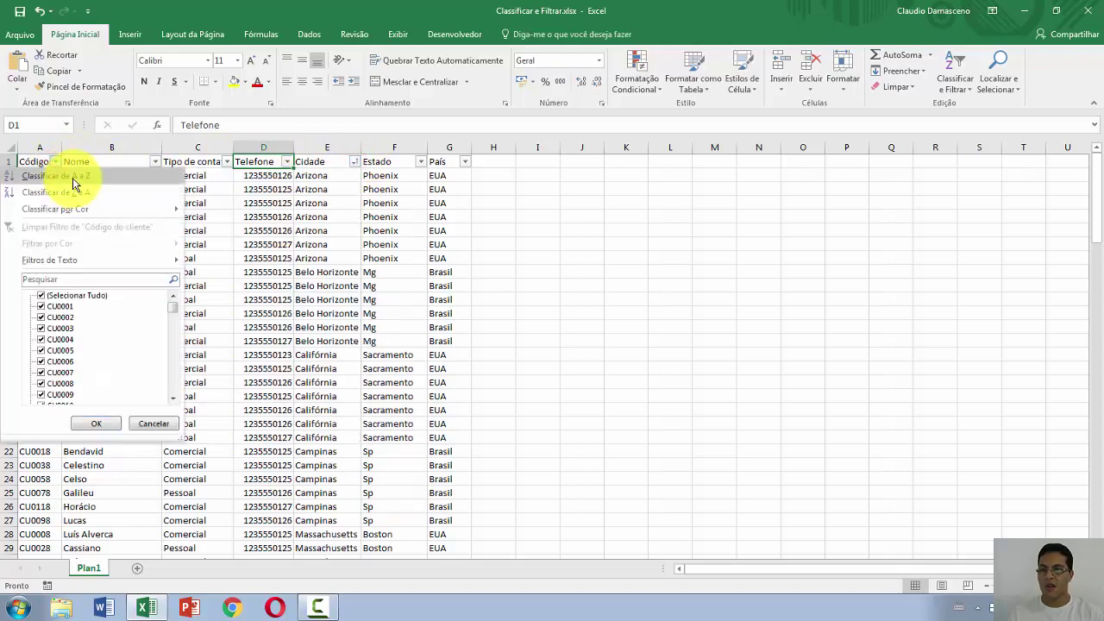
click(73, 178)
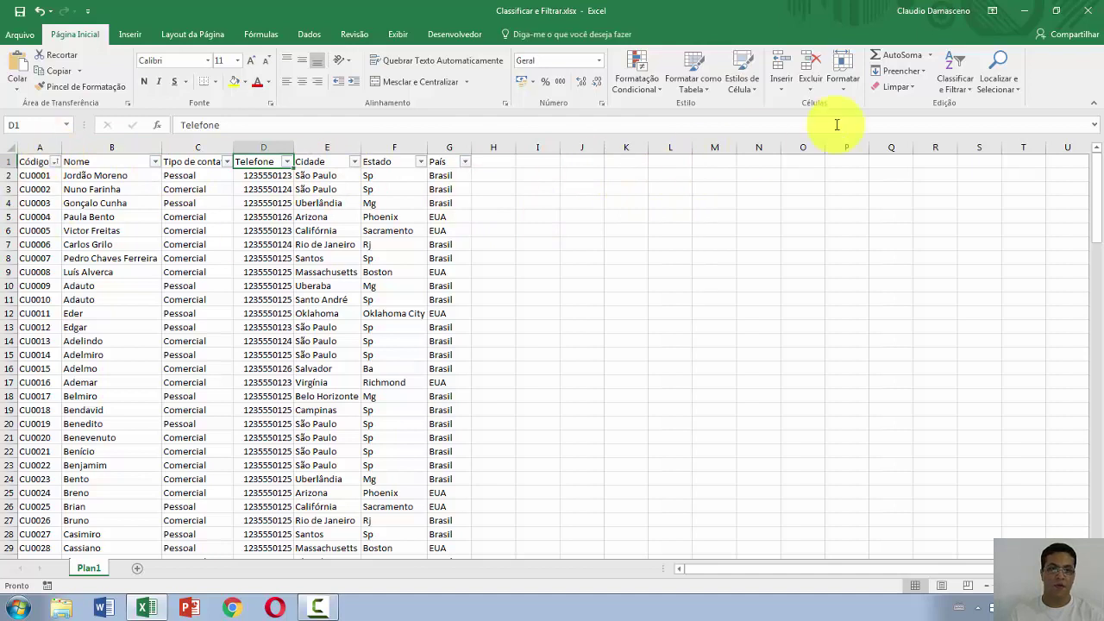
Clear the table's sort and filter settings, and switch the header filters off and on again
click(943, 91)
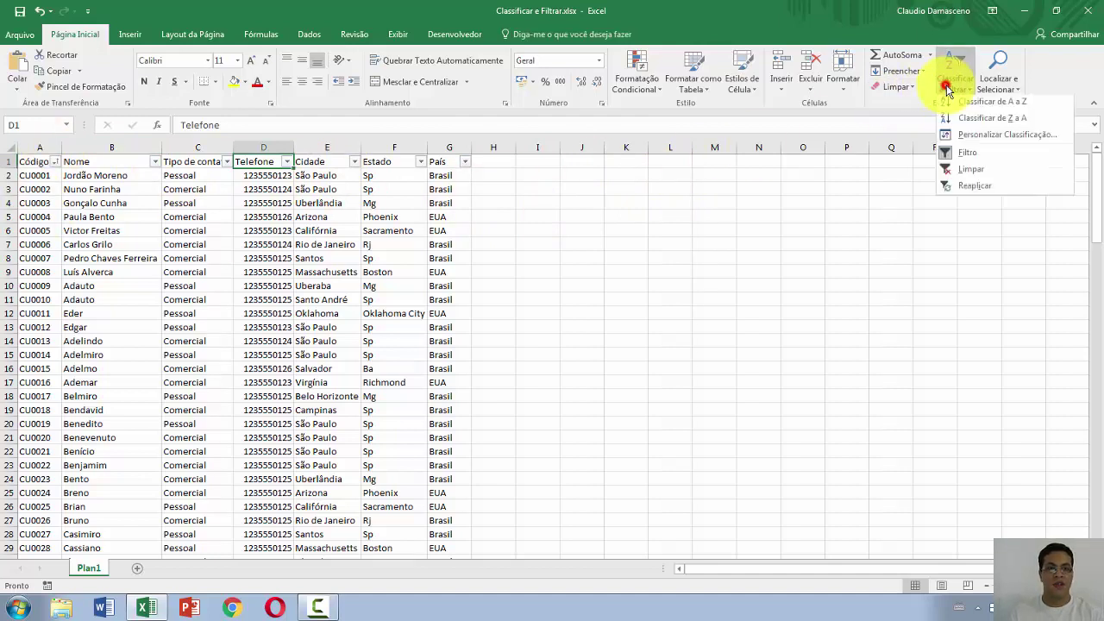
click(957, 174)
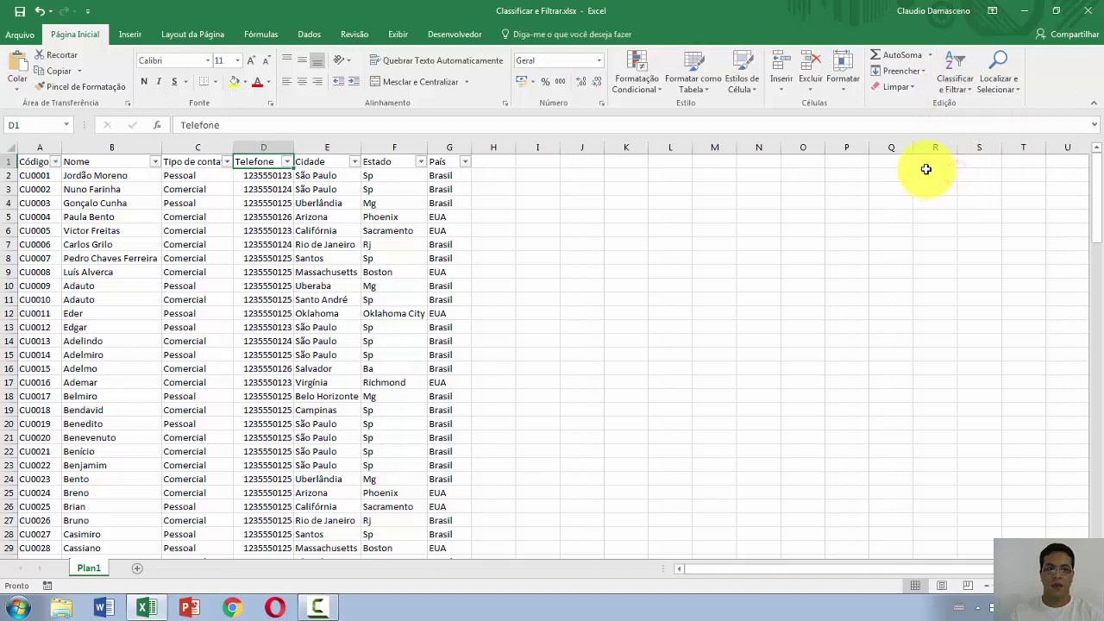
click(956, 89)
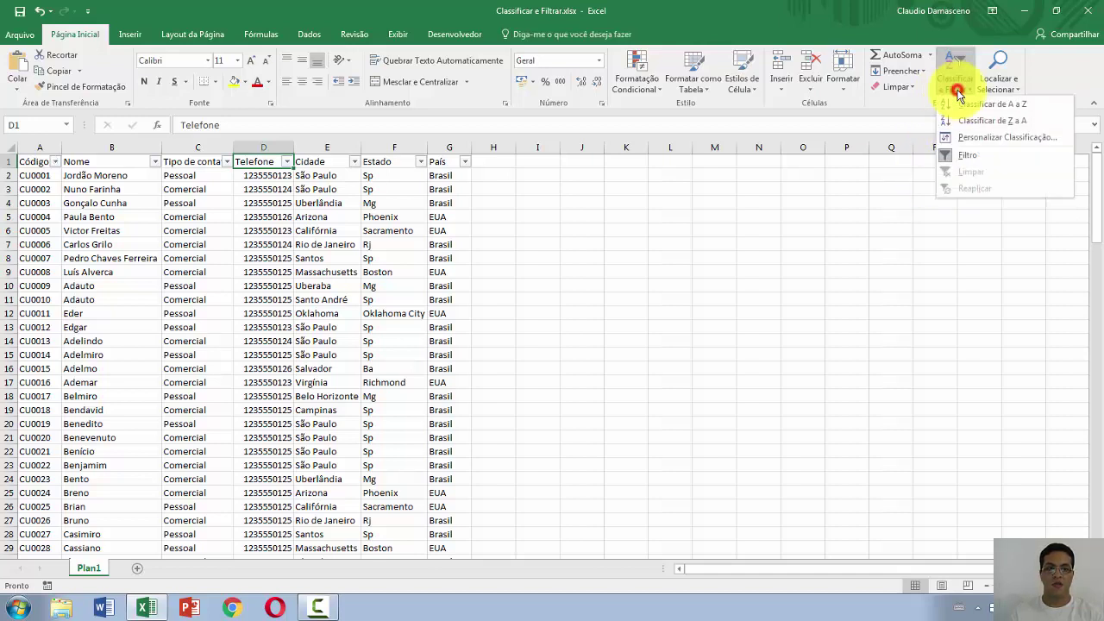
click(980, 164)
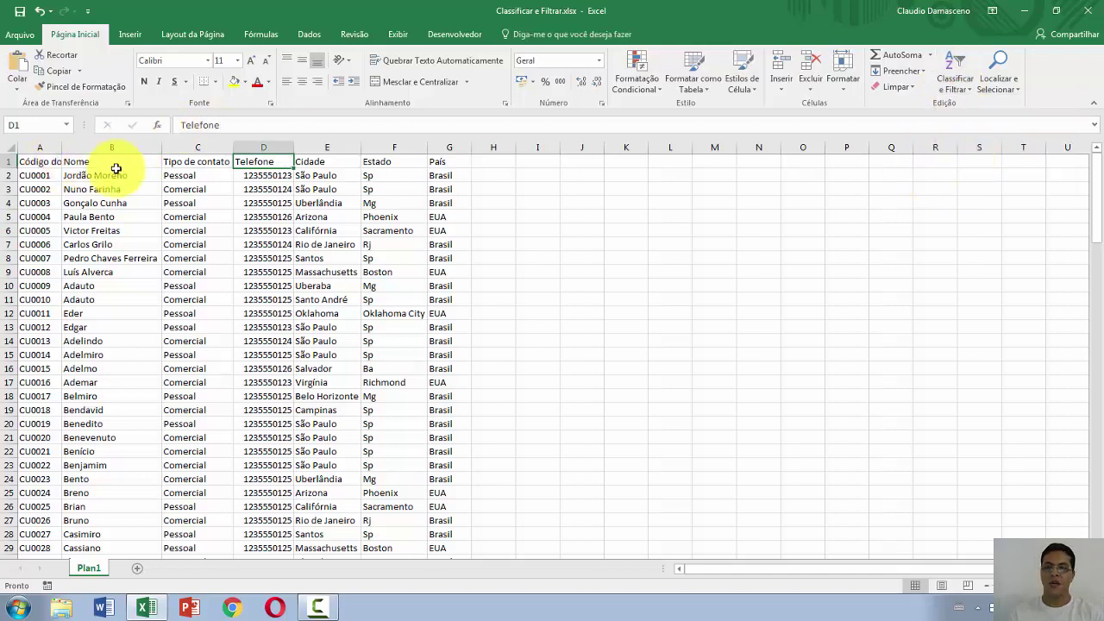
click(938, 88)
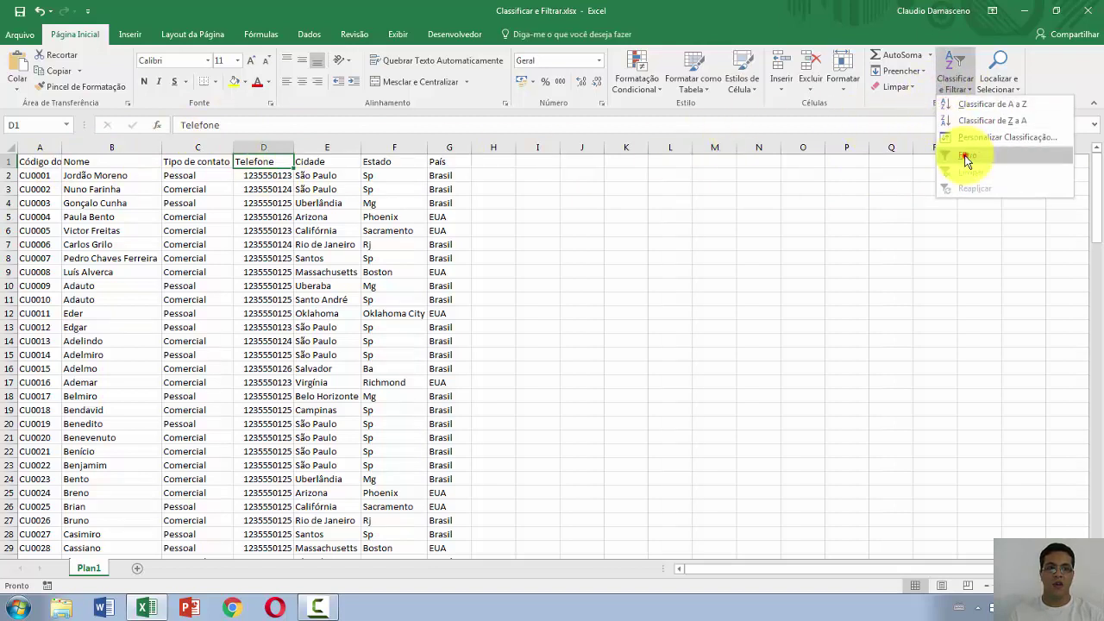
click(975, 163)
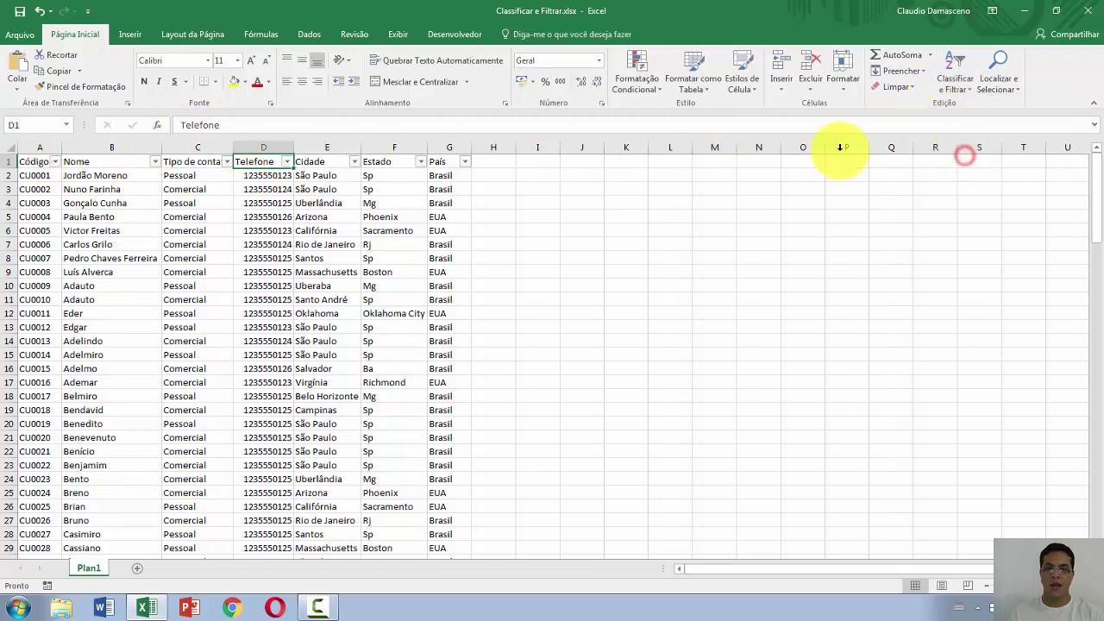
Filter the Cidade column to São Paulo by searching its filter values for "São P"
click(287, 161)
click(354, 161)
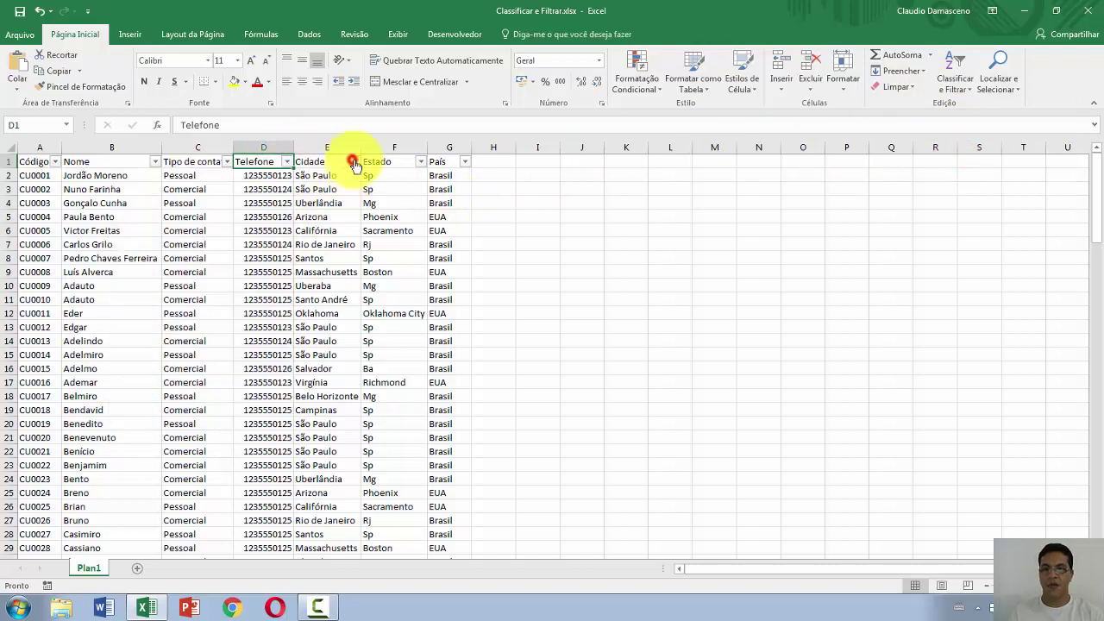
click(354, 161)
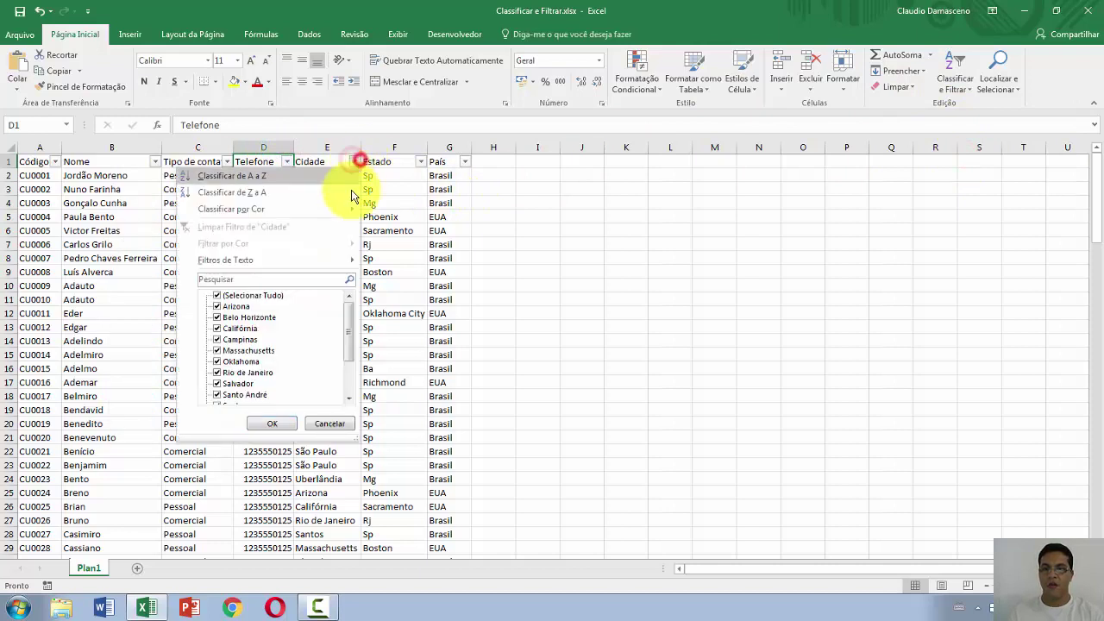
click(303, 283)
text(sa)
key(BackSpace)
key(BackSpace)
text(S)
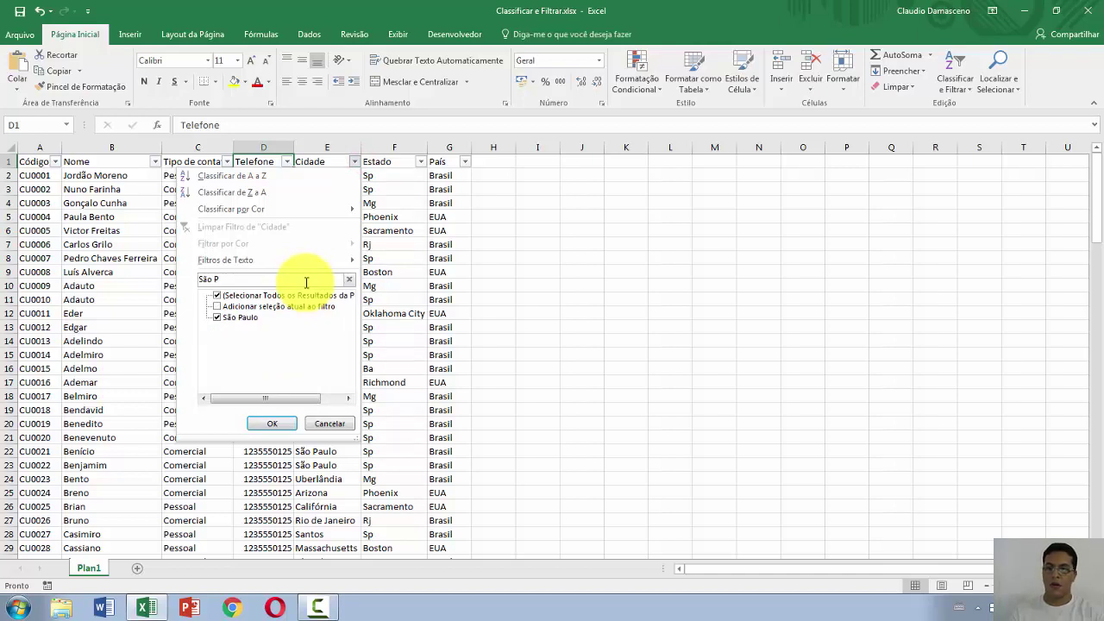
text(ão P)
click(272, 423)
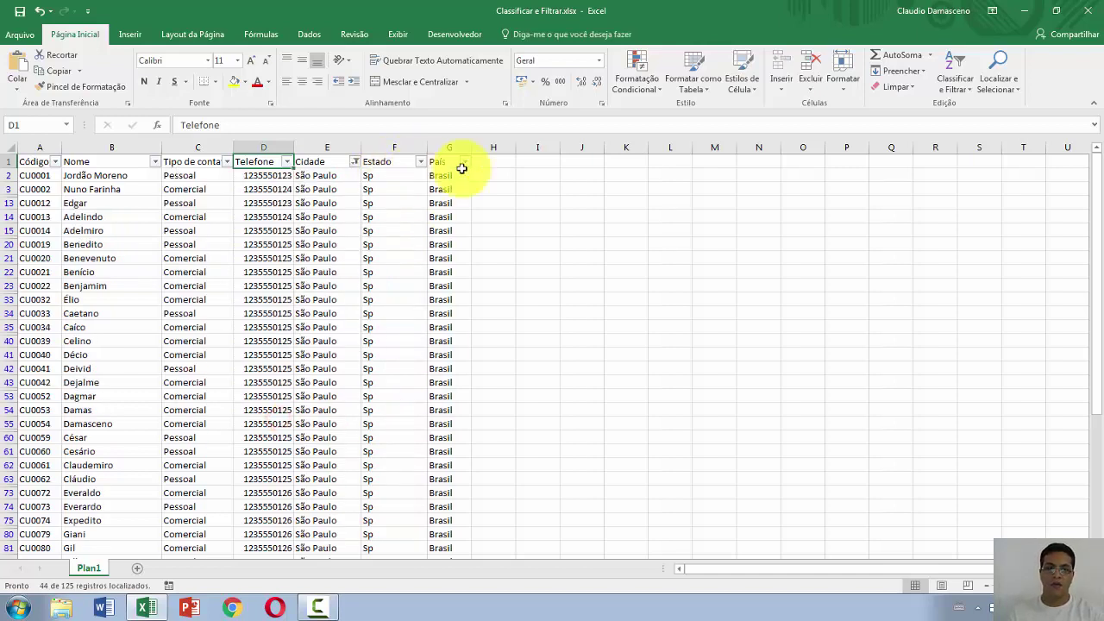
Sort the filtered São Paulo rows from Z to A by Tipo de contato, and clear the table's sort and filter settings
click(226, 161)
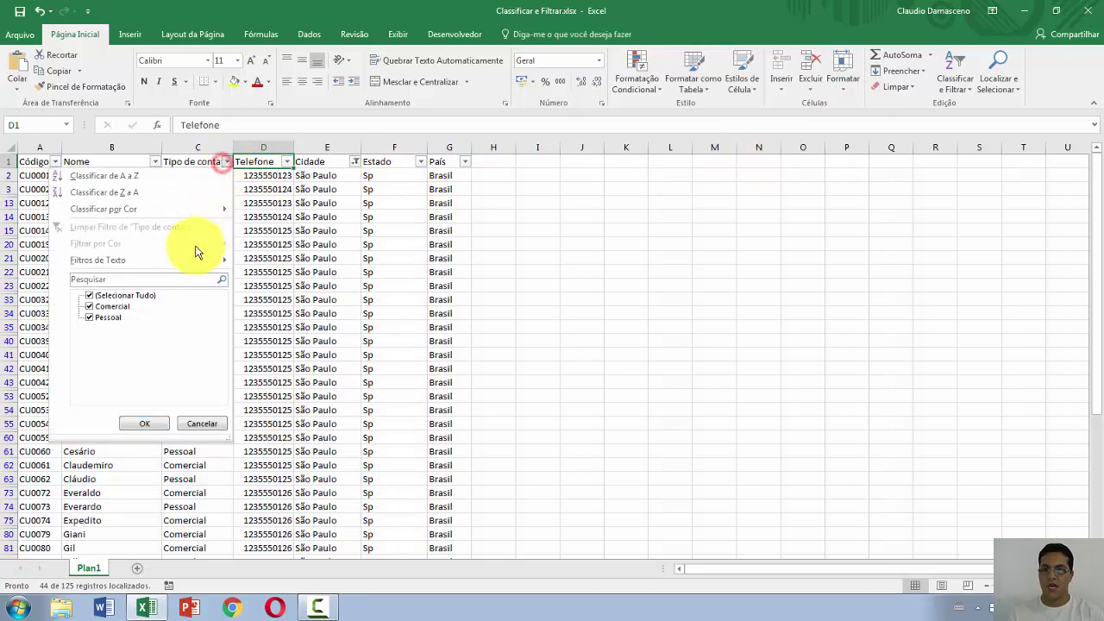
click(138, 192)
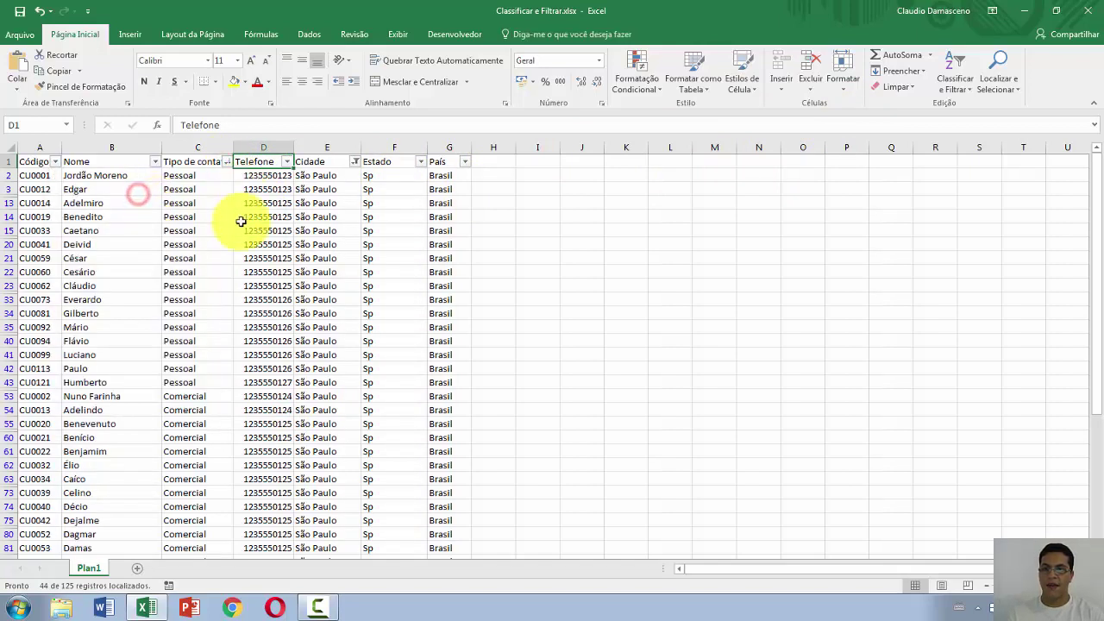
click(902, 87)
click(952, 79)
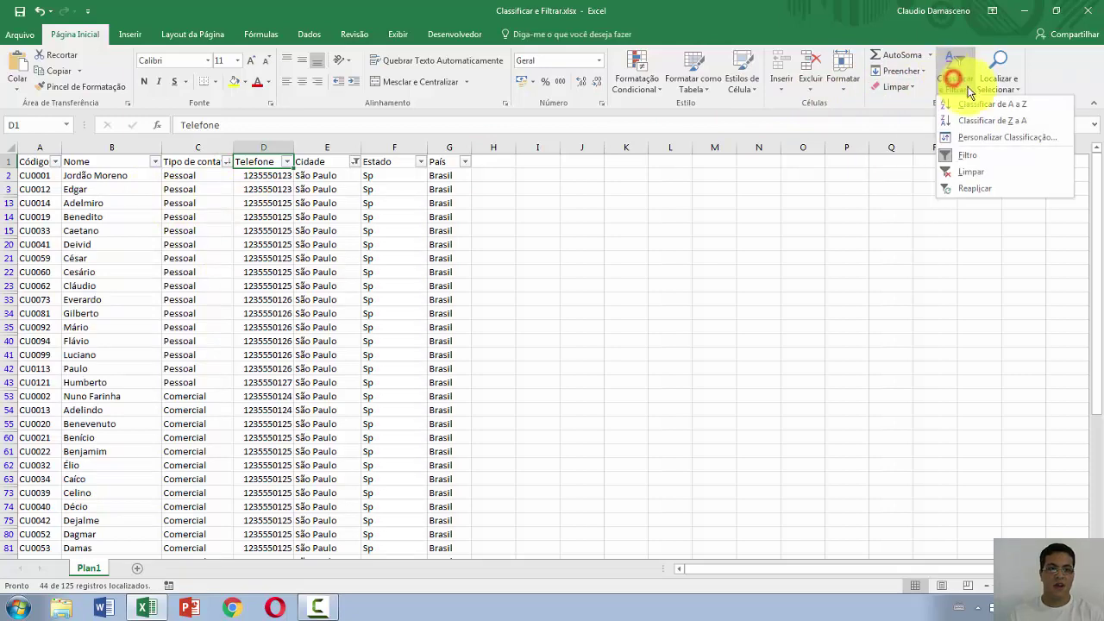
click(984, 173)
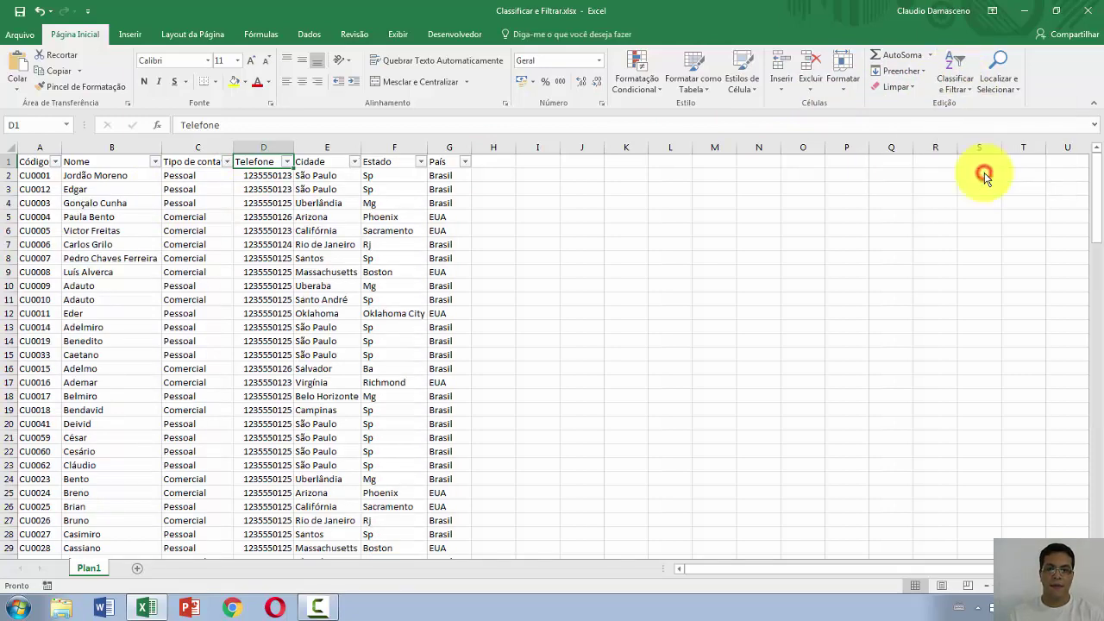
Switch off the filters on the table's header row
scroll(404, 216, down, 10)
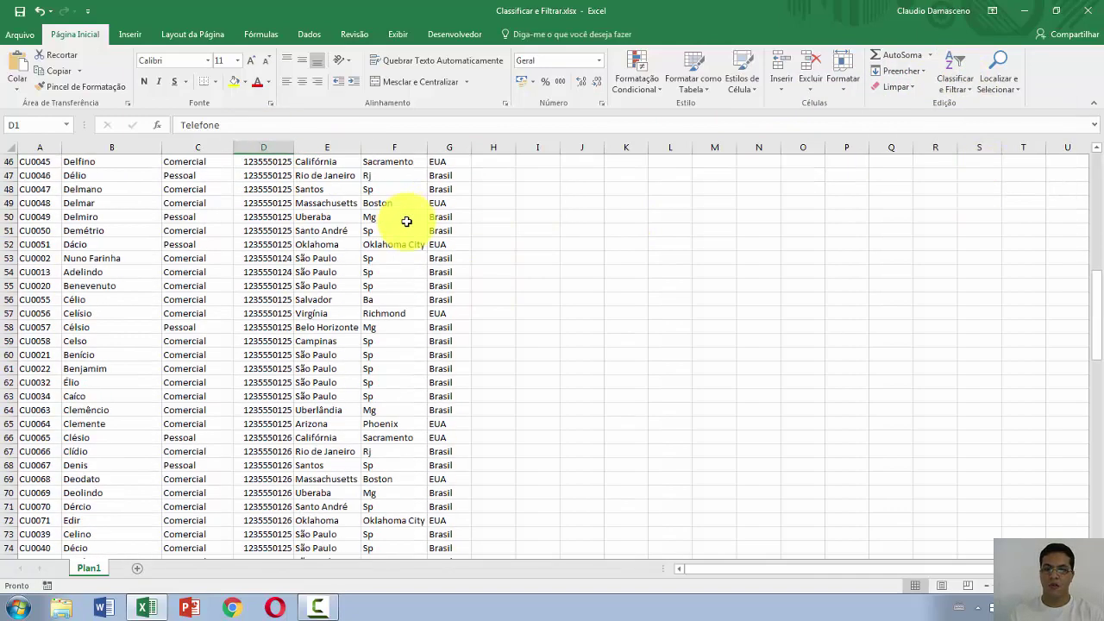
scroll(402, 219, up, 10)
click(940, 95)
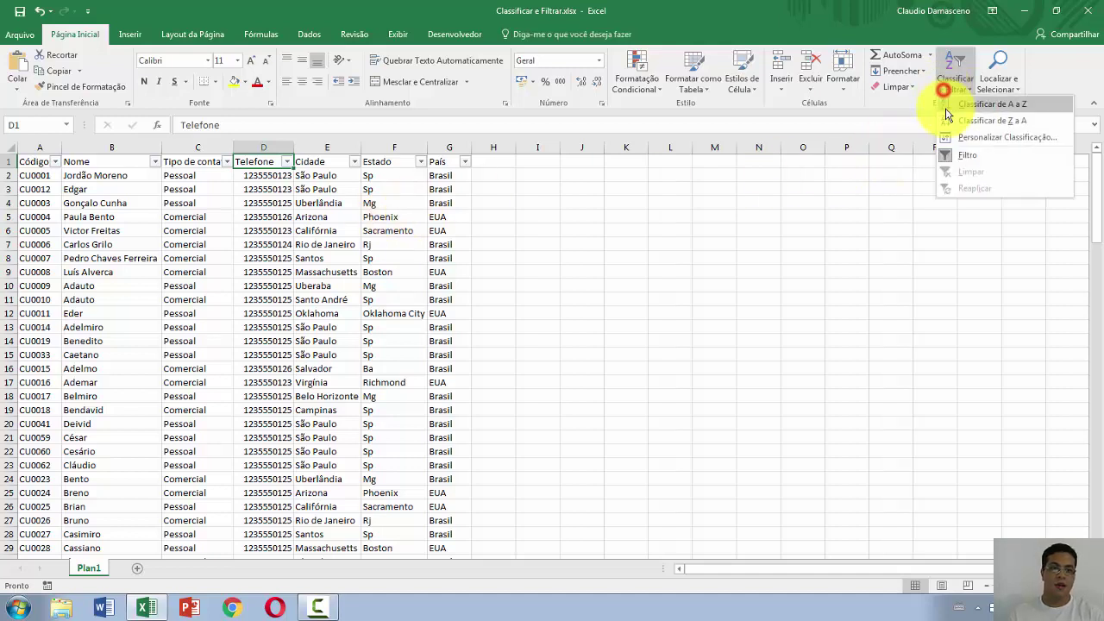
click(963, 149)
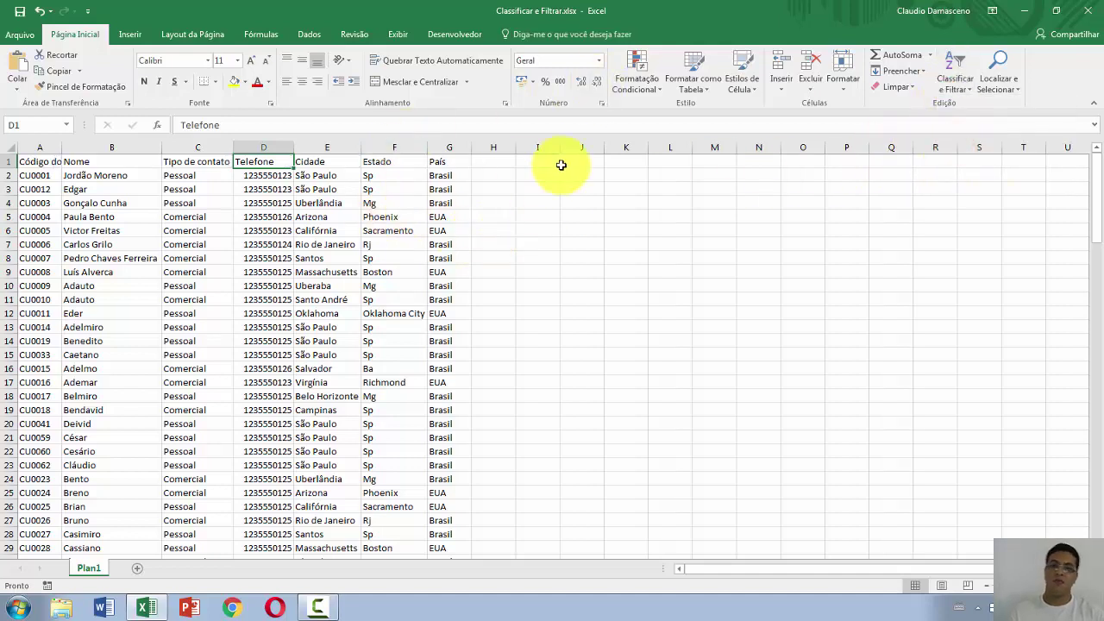
View the multi-level sort settings for the table among the data tools, and close them without sorting
click(308, 35)
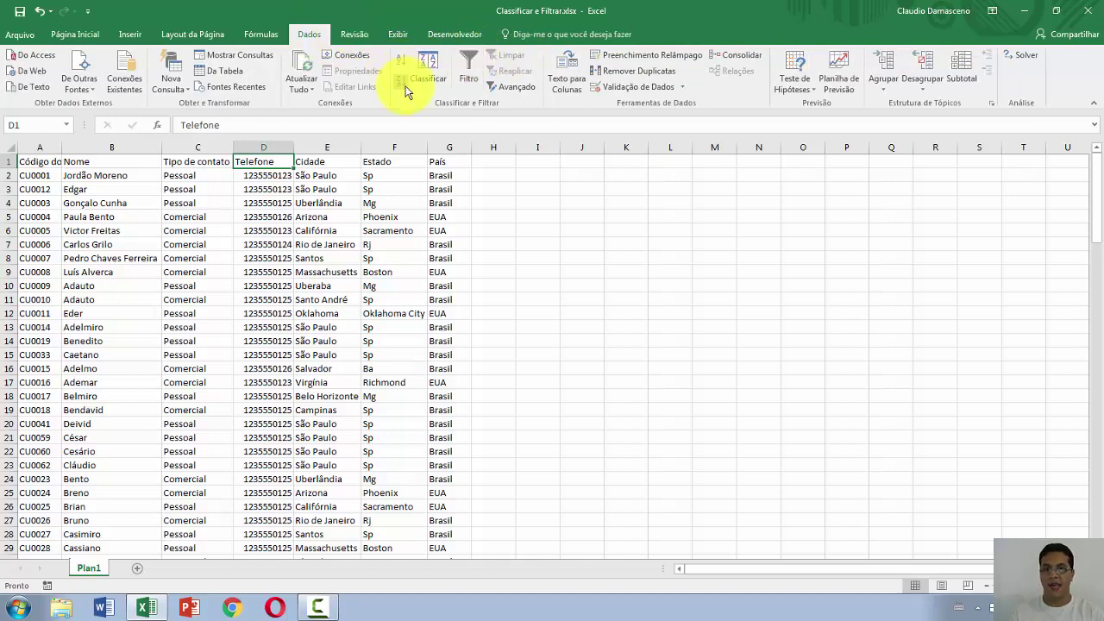
click(429, 65)
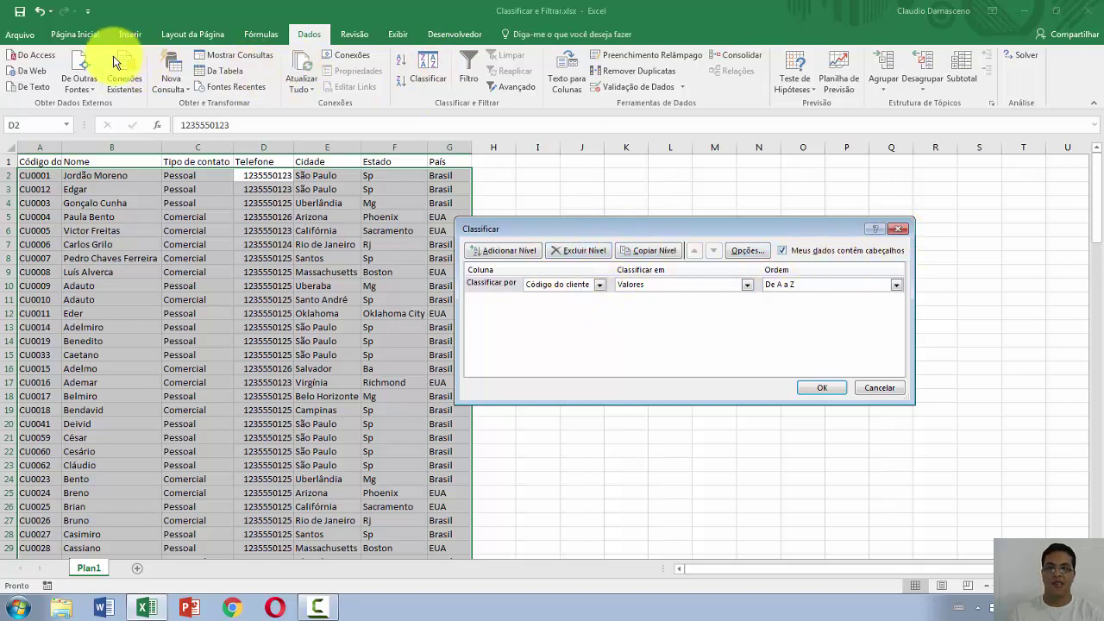
click(899, 229)
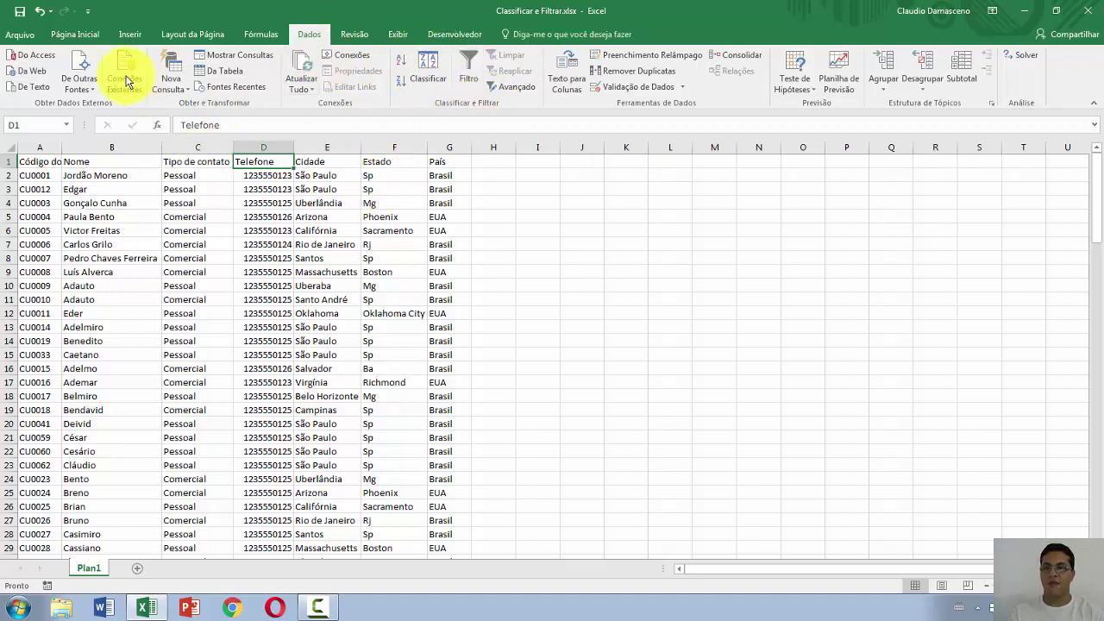
click(78, 36)
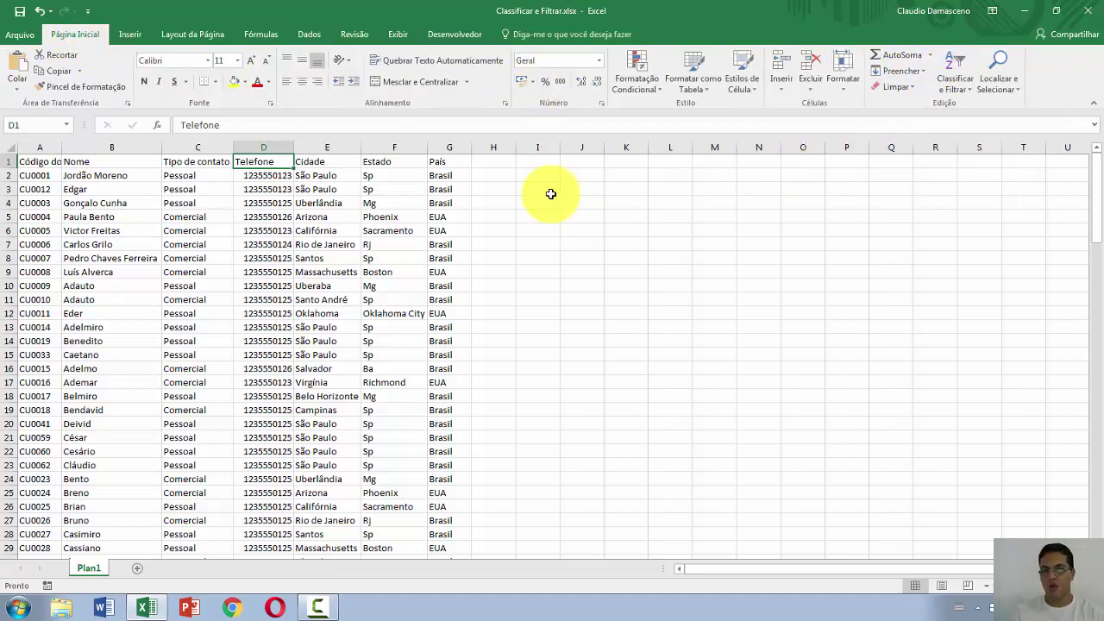
Switch the filters on for the header cells from Código do cliente to País, and switch them off again
drag(466, 162, 38, 163)
key(ctrl+shift+l)
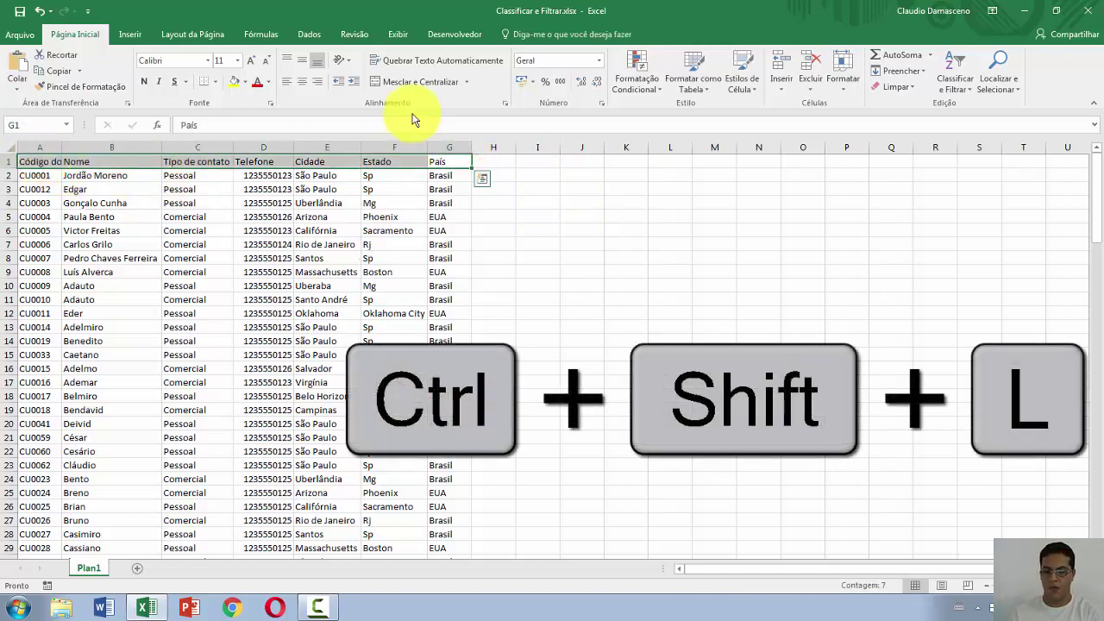
click(507, 271)
drag(447, 165, 43, 167)
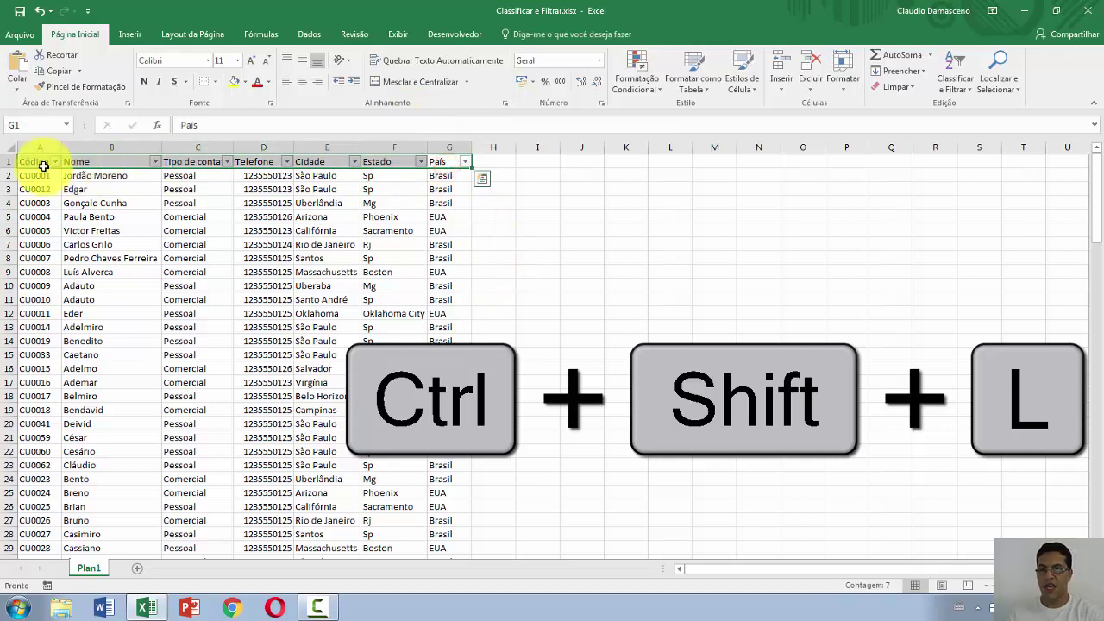
click(523, 199)
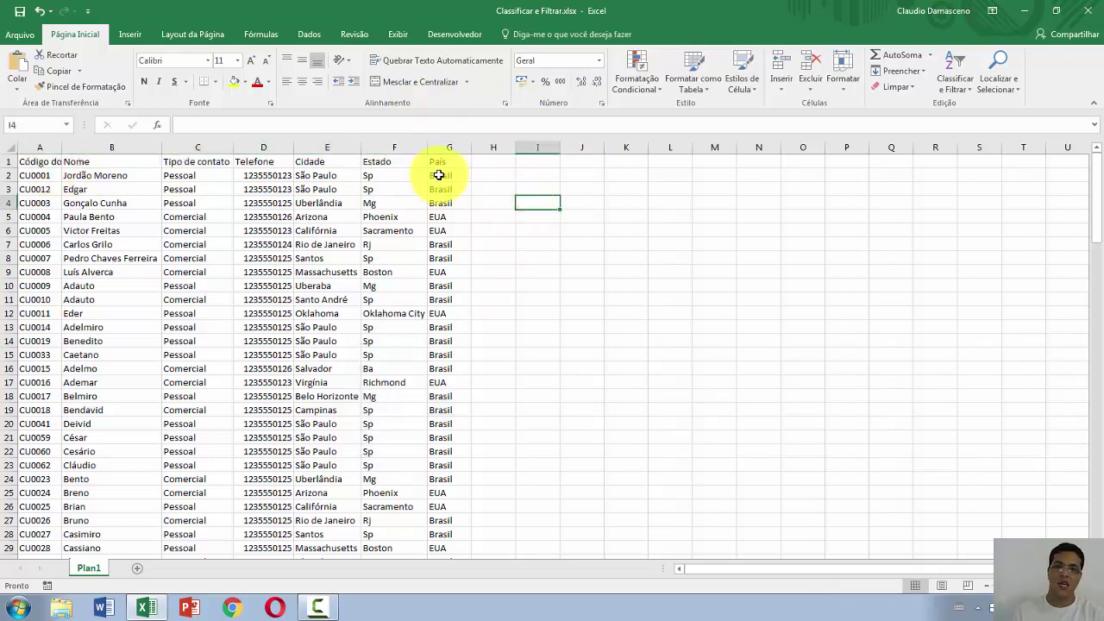